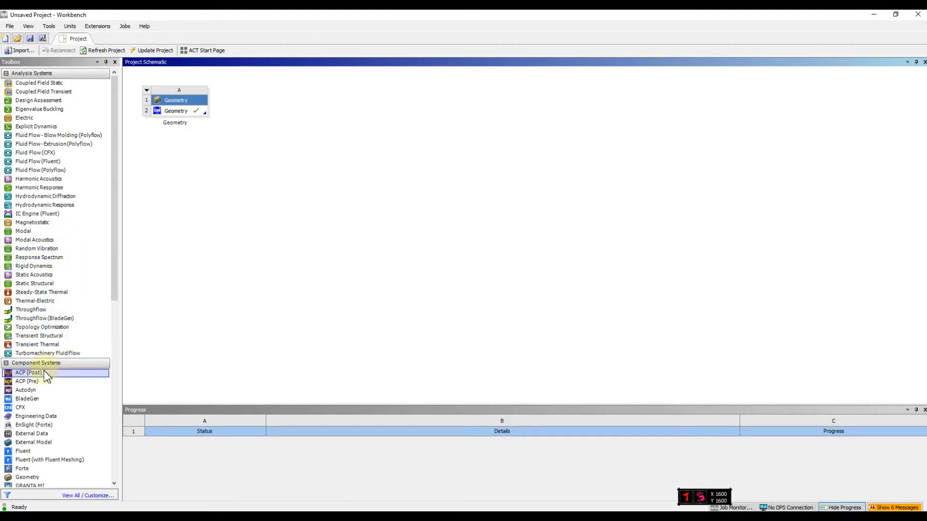
# Add a second standalone Geometry system to the project schematic and open its geometry in DesignModeler
pyautogui.scroll(-3, 71, 369)
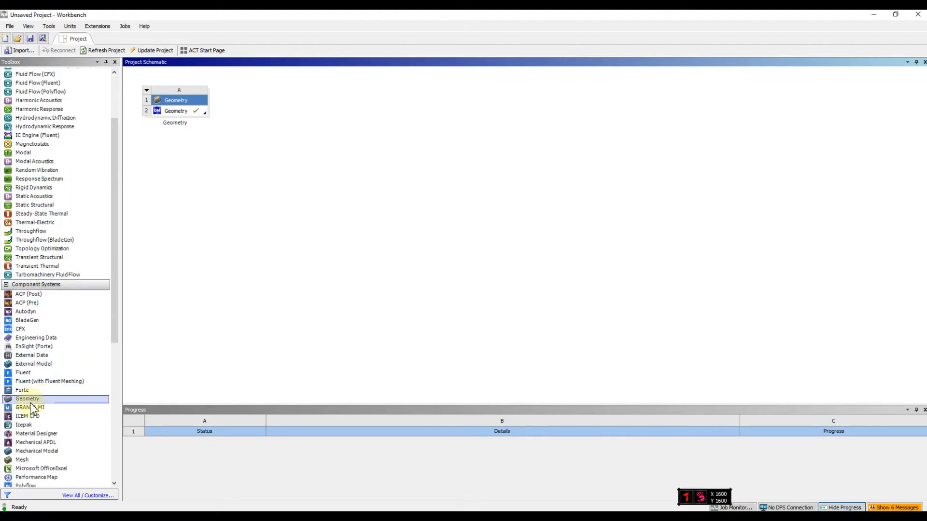
pyautogui.moveTo(31, 399); pyautogui.dragTo(260, 123)
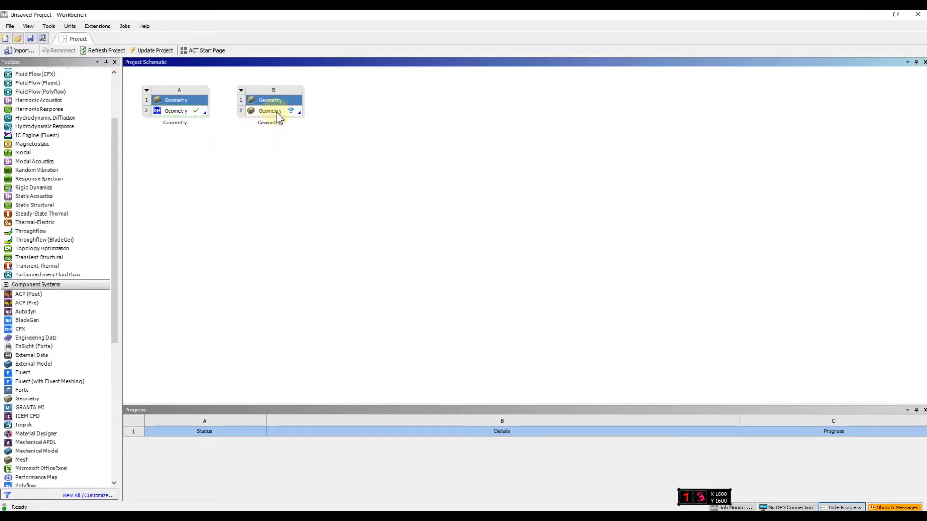
pyautogui.click(278, 115)
pyautogui.rightClick(279, 115)
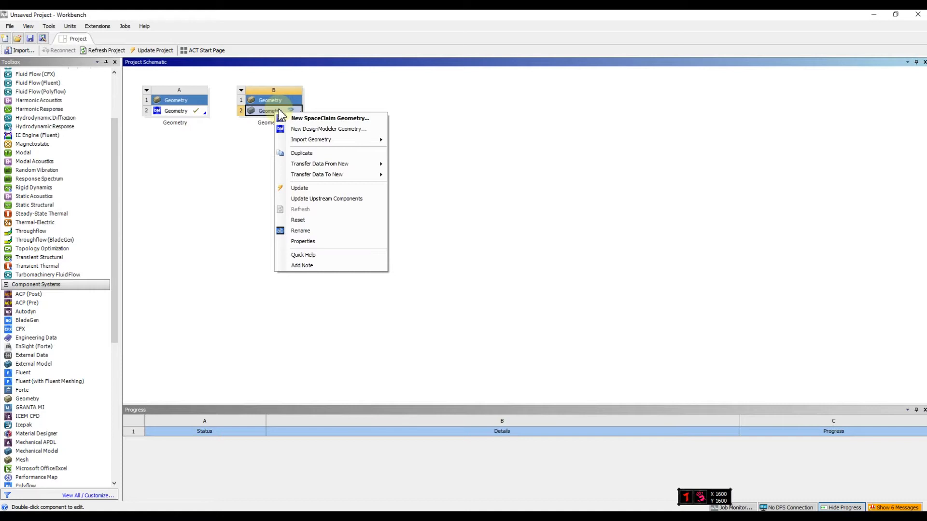
pyautogui.click(339, 131)
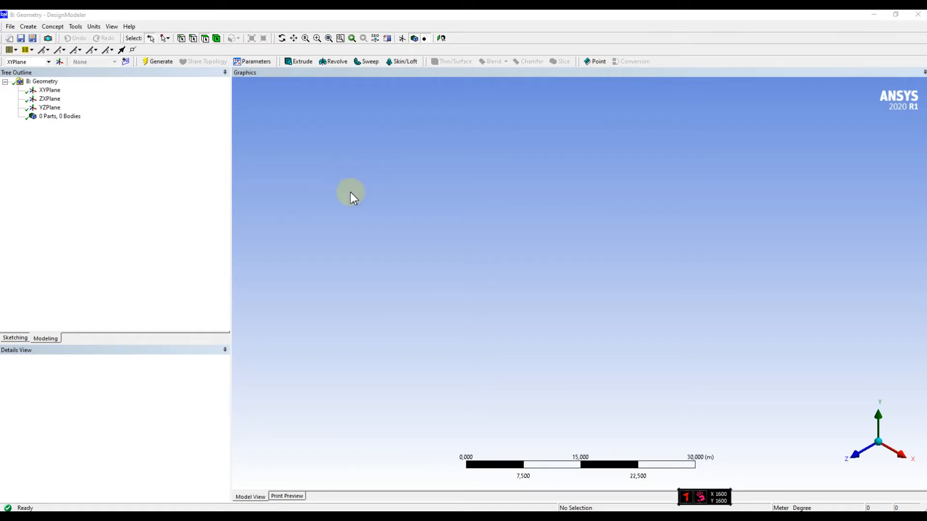
# Create a new sketch on the ZXPlane and draw a circle about 39 m in diameter centred on the origin
pyautogui.click(49, 101)
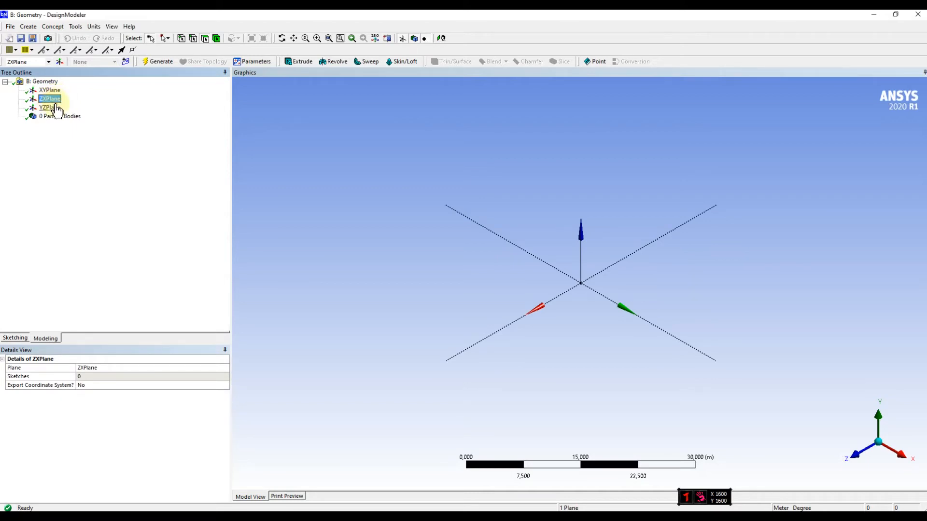
pyautogui.click(125, 63)
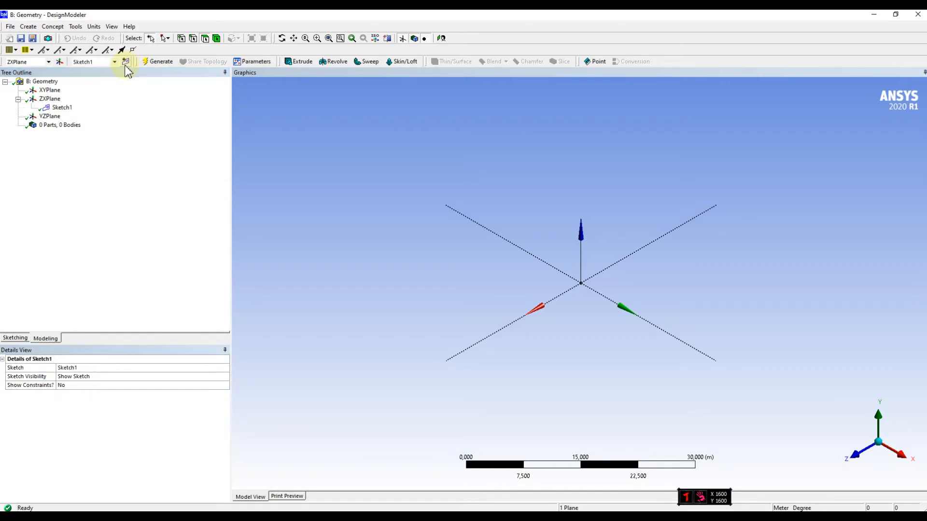
pyautogui.click(63, 109)
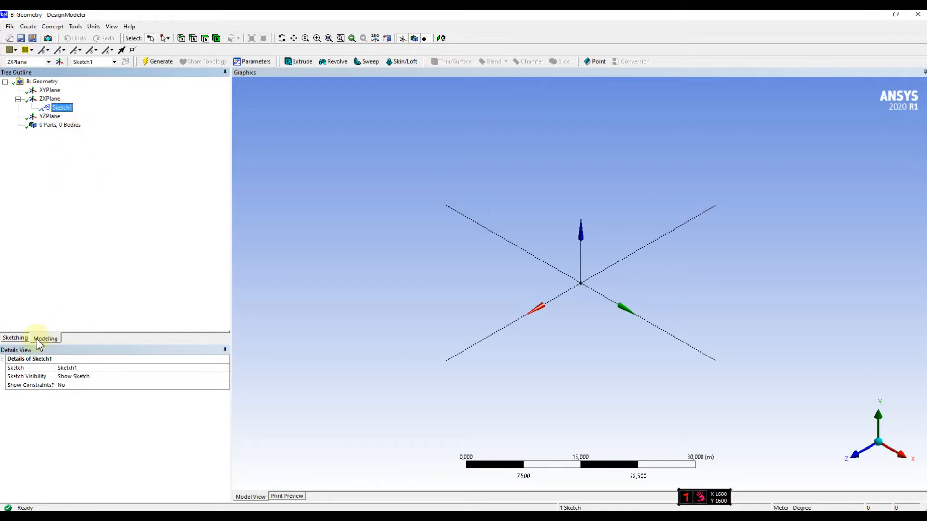
pyautogui.click(13, 338)
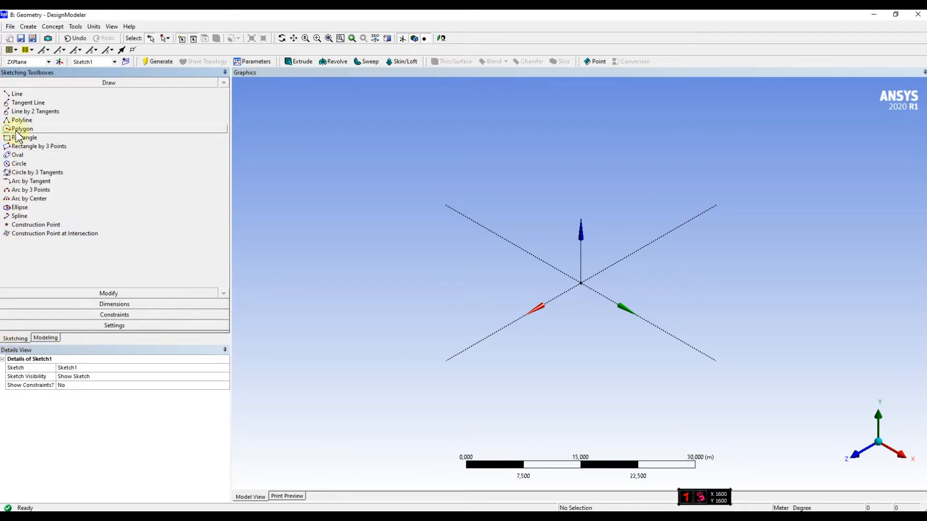
pyautogui.click(19, 165)
pyautogui.click(581, 283)
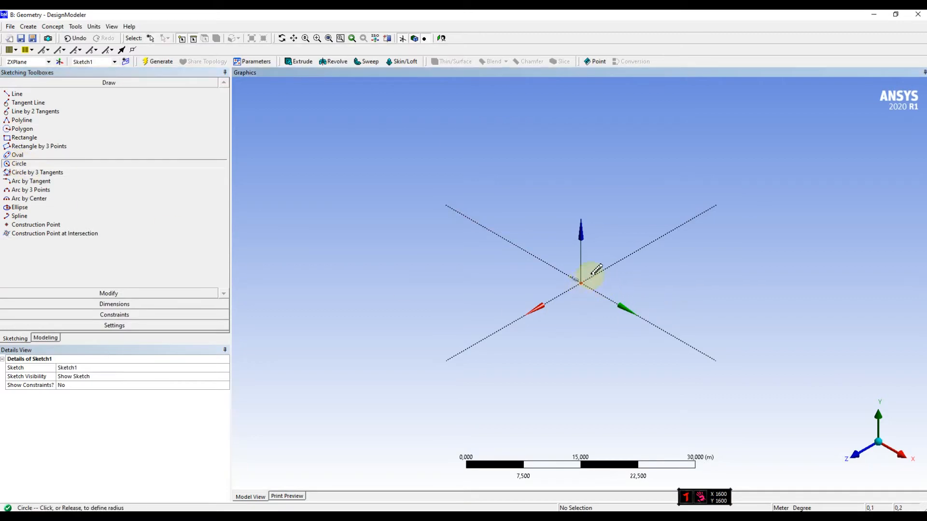
pyautogui.click(628, 199)
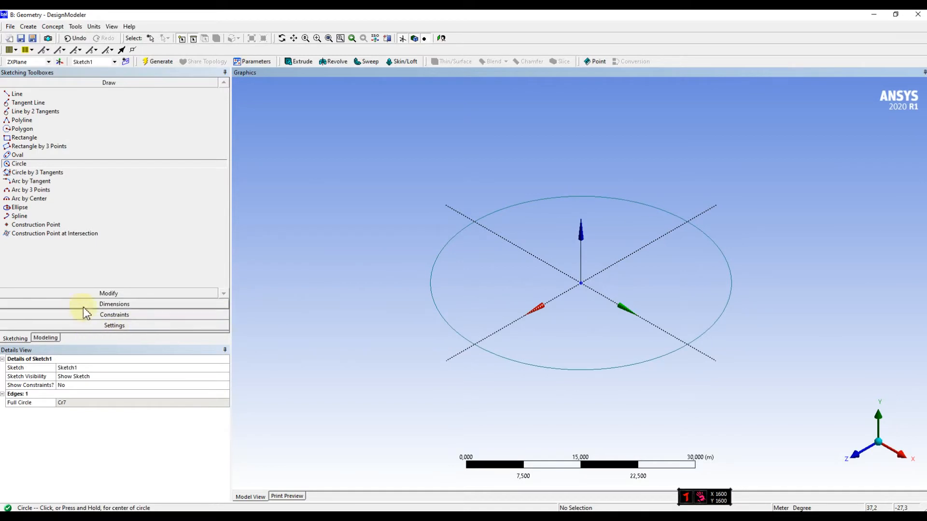
# Add a diameter dimension to the circle, placing its label near the origin
pyautogui.click(116, 293)
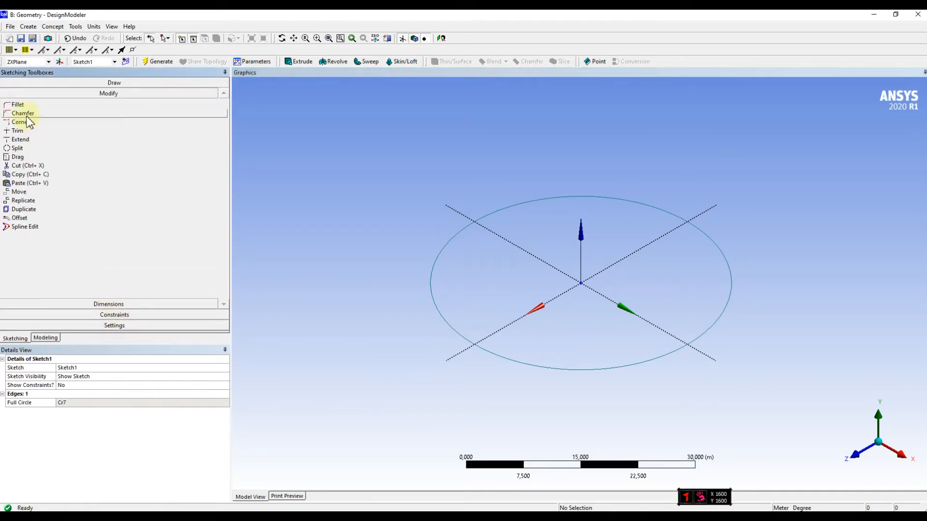
pyautogui.click(108, 304)
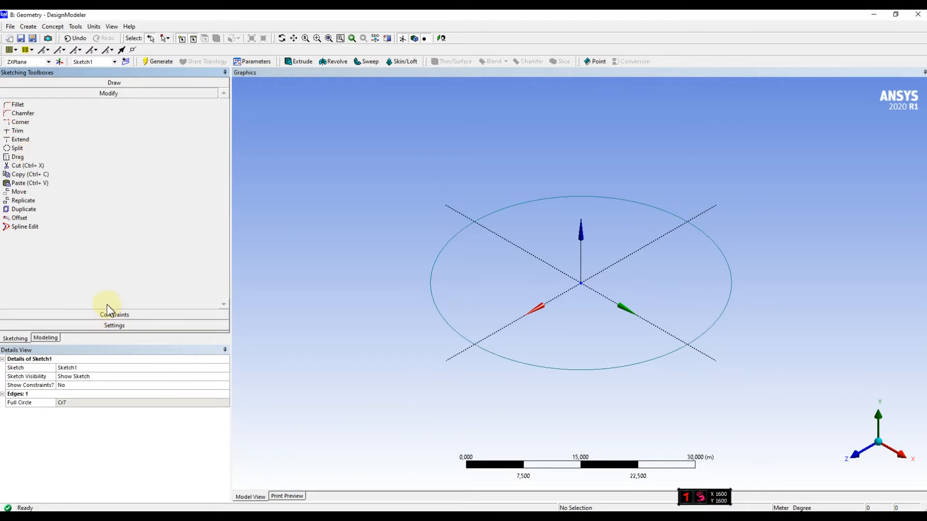
pyautogui.click(27, 159)
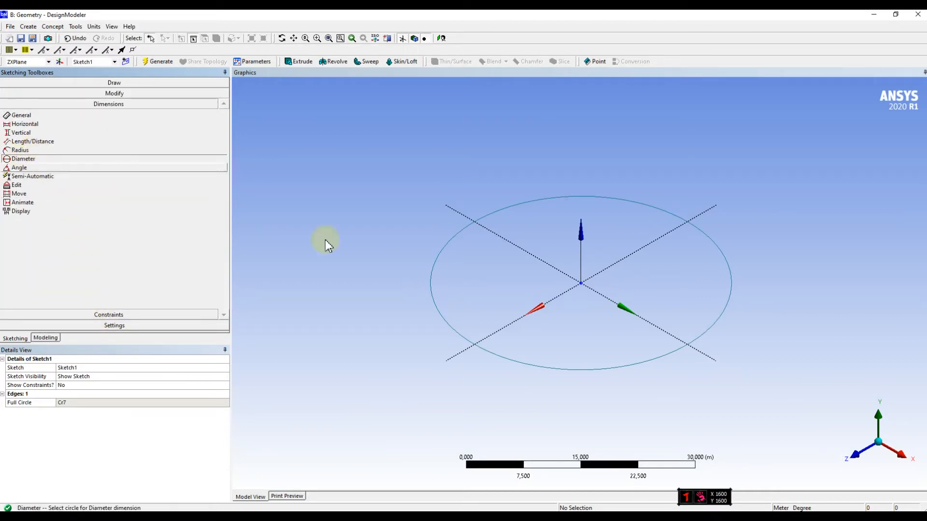
pyautogui.click(585, 370)
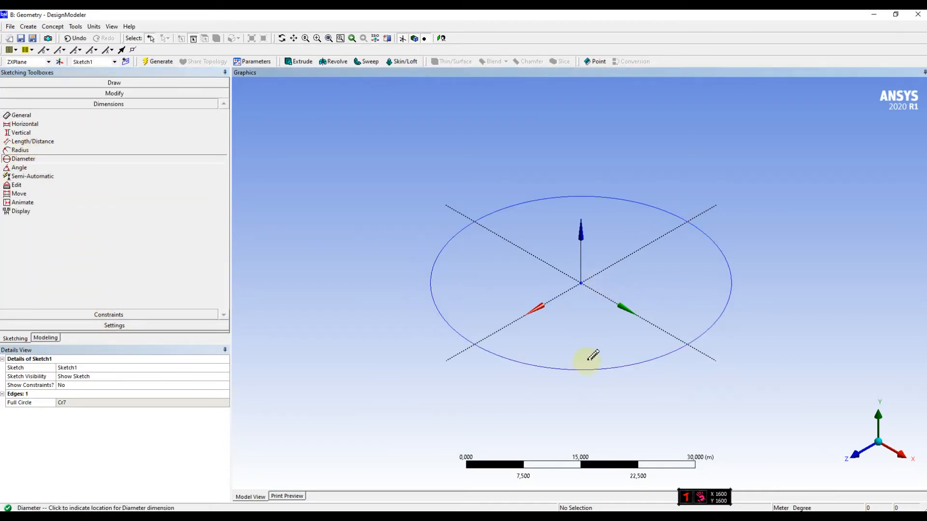
pyautogui.click(587, 295)
# Set the circle's diameter dimension to 80 m
pyautogui.click(73, 403)
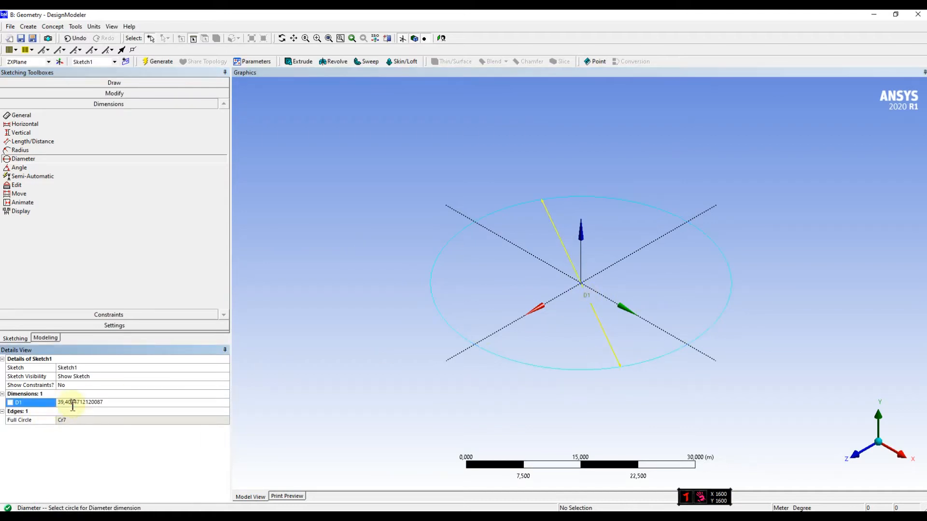
pyautogui.click(15, 405)
pyautogui.write('80')
pyautogui.press('Return')
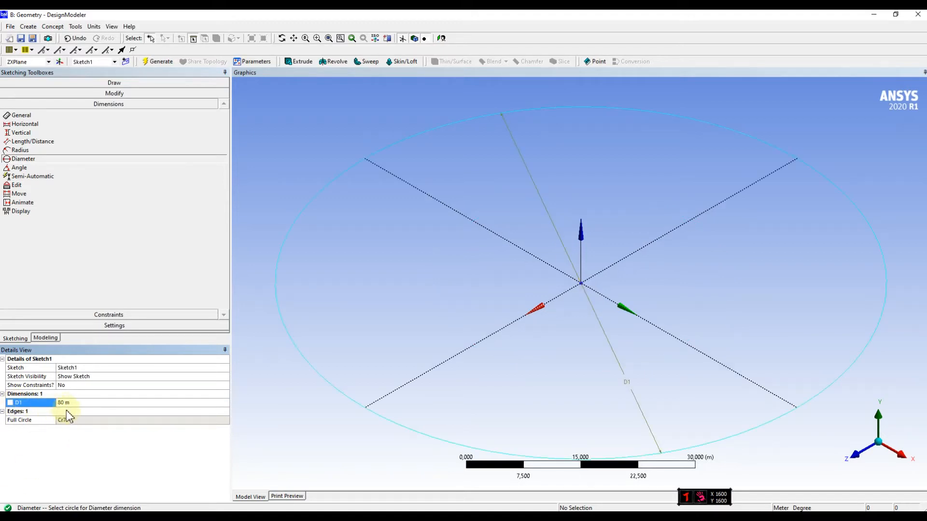
# Change the length unit to millimetres and set the circle's diameter to 80 mm
pyautogui.click(95, 28)
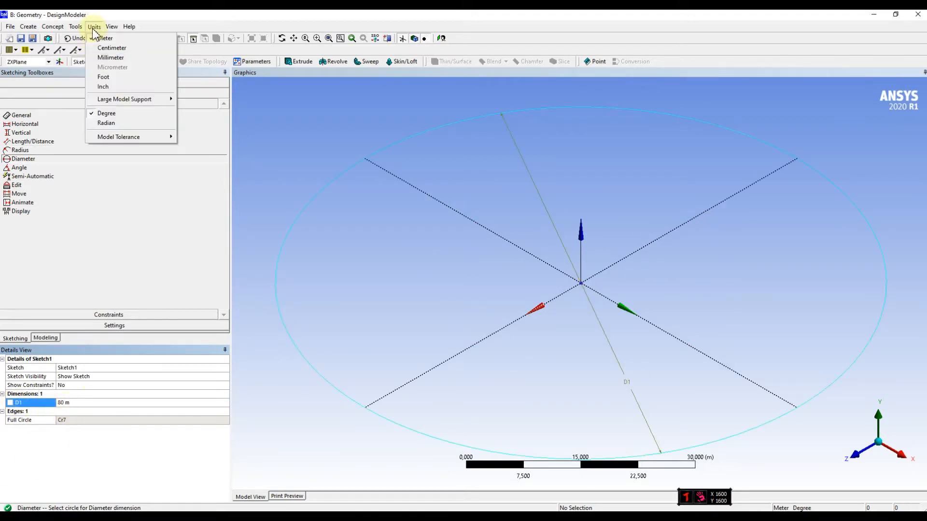
pyautogui.click(112, 58)
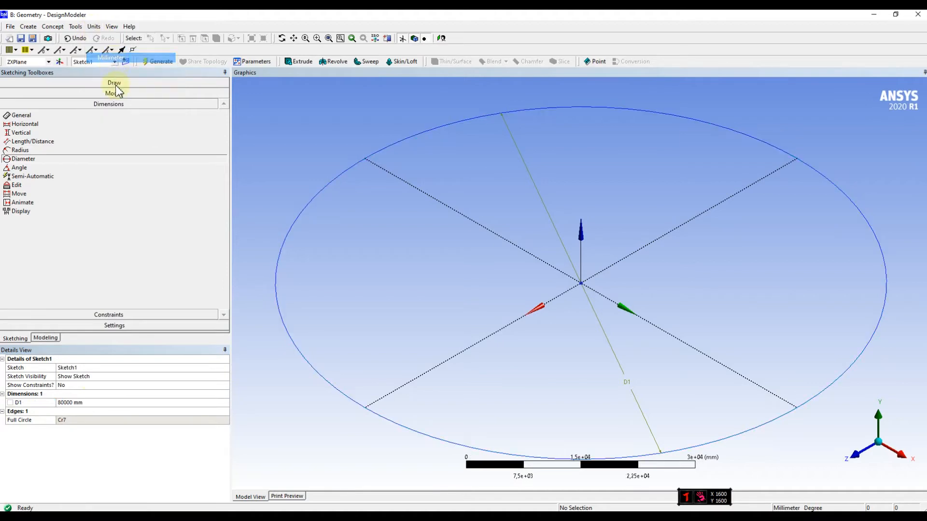
pyautogui.click(63, 402)
pyautogui.write('80')
pyautogui.press('Return')
pyautogui.scroll(10, 571, 285)
pyautogui.scroll(8, 585, 290)
pyautogui.scroll(5, 597, 277)
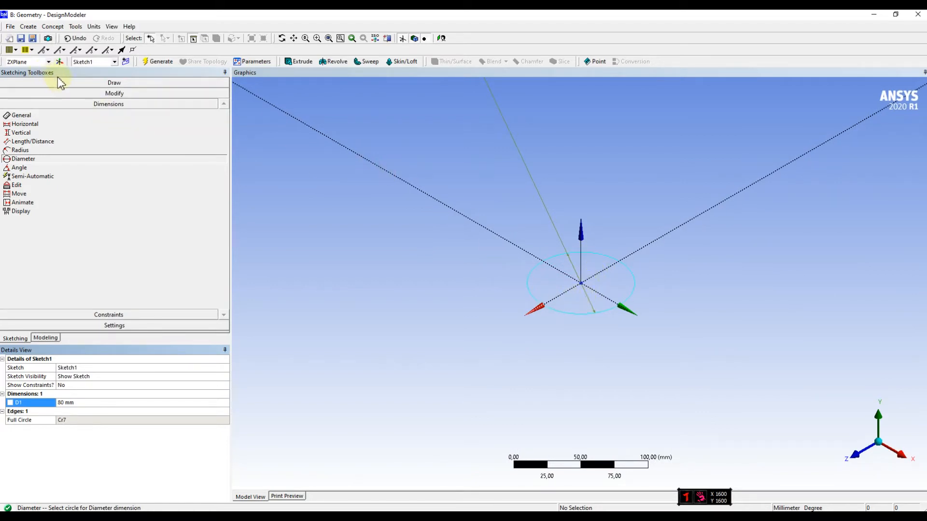
# Create a second sketch on the ZXPlane and open it for drawing
pyautogui.click(13, 338)
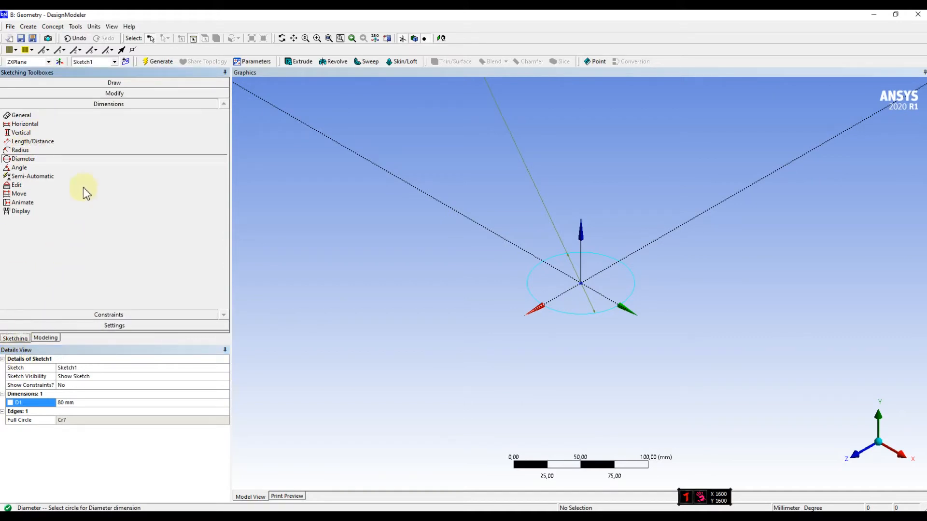
pyautogui.click(46, 338)
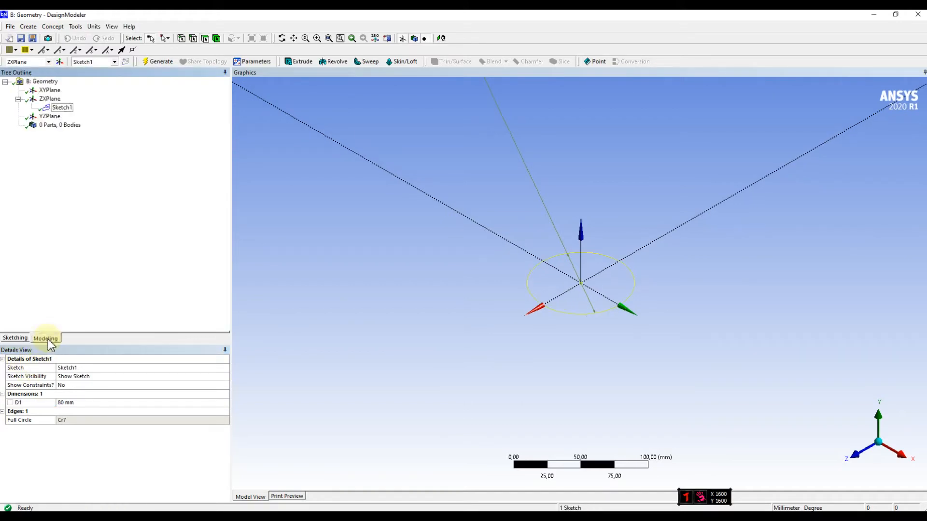
pyautogui.click(51, 100)
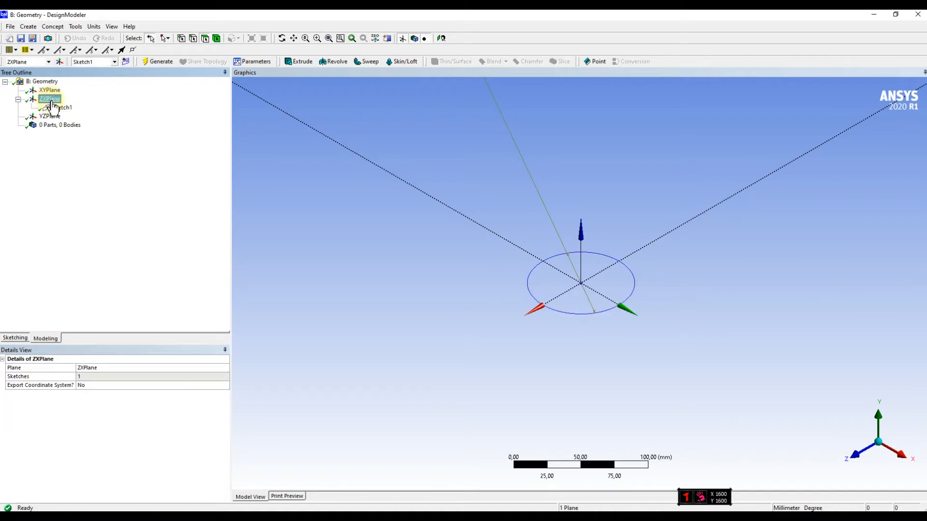
pyautogui.click(126, 62)
pyautogui.click(68, 119)
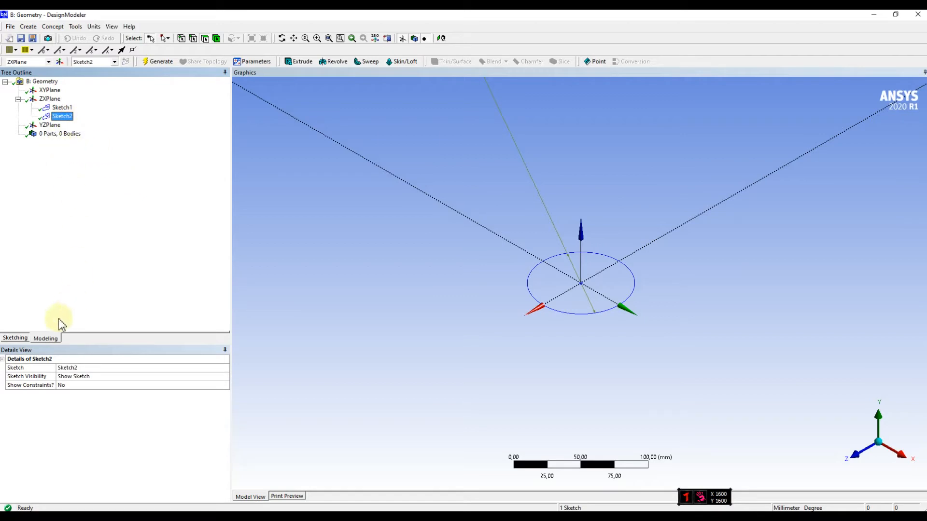
pyautogui.click(16, 340)
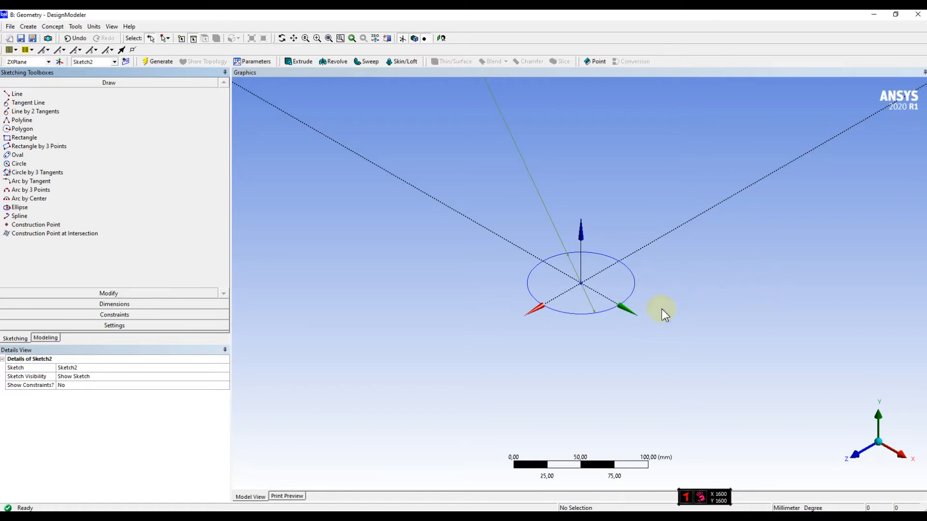
# Viewed along +Y, draw a rectangle around the origin inside the circle, reaching about 19 mm to each side of the vertical axis
pyautogui.click(866, 453)
pyautogui.click(866, 455)
pyautogui.click(878, 421)
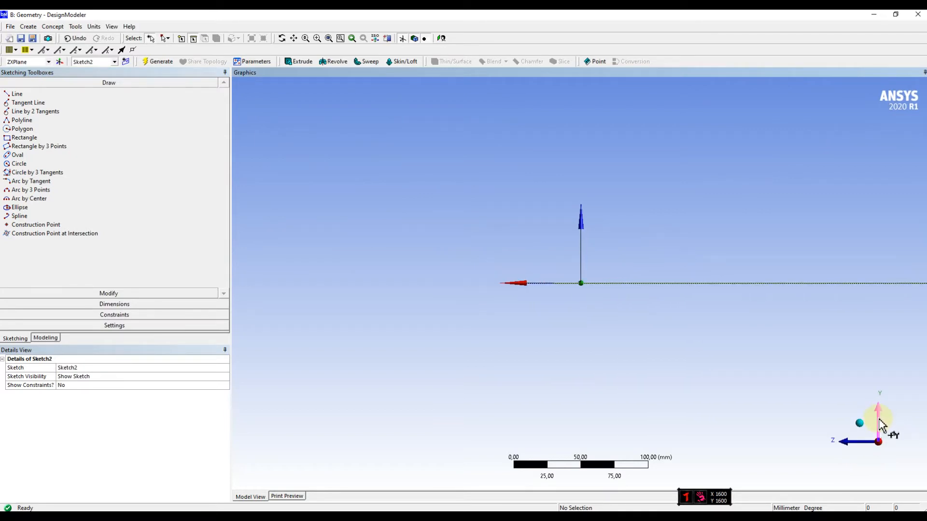
pyautogui.click(879, 421)
pyautogui.scroll(1, 606, 278)
pyautogui.click(23, 138)
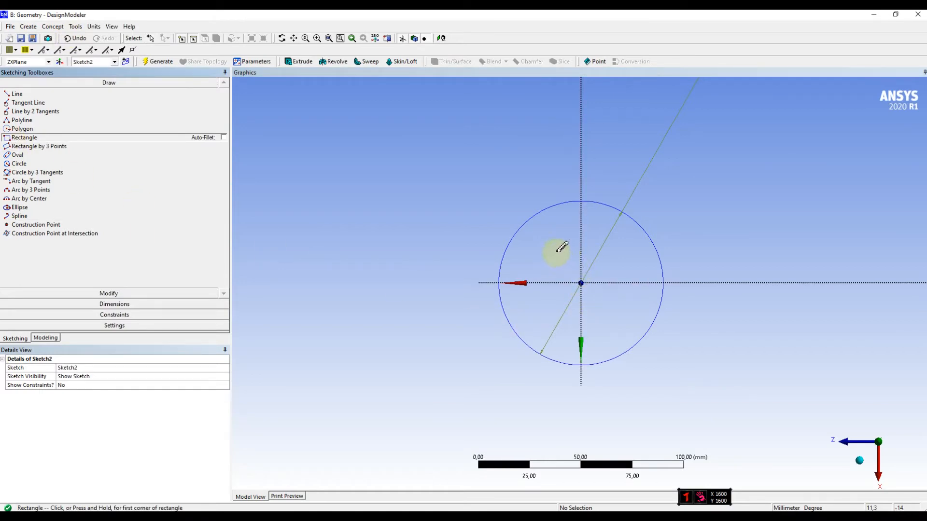
pyautogui.click(541, 243)
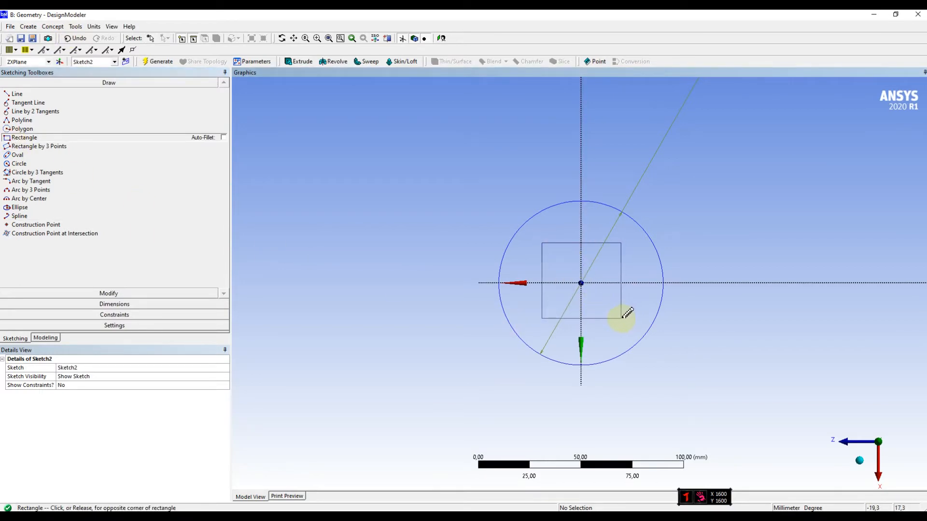
pyautogui.click(621, 318)
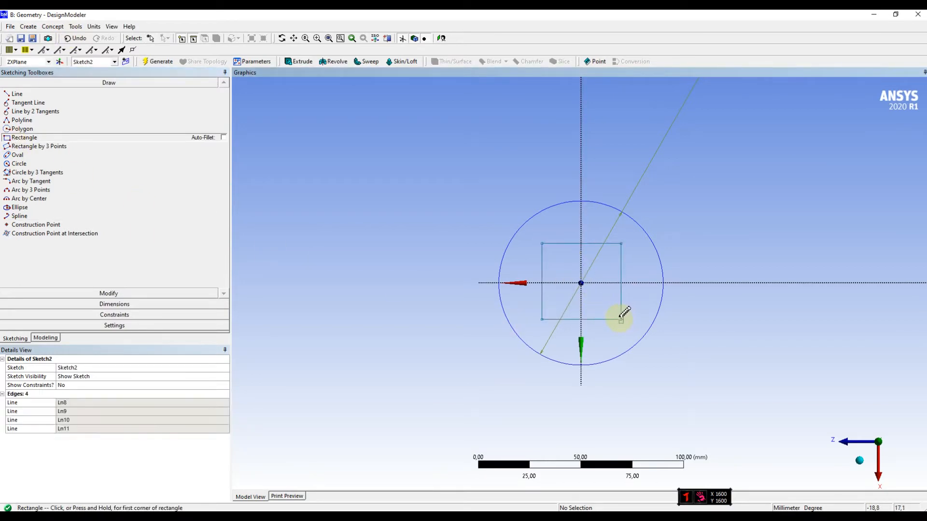
# Add a horizontal dimension between the rectangle's left edge and the vertical axis
pyautogui.click(74, 305)
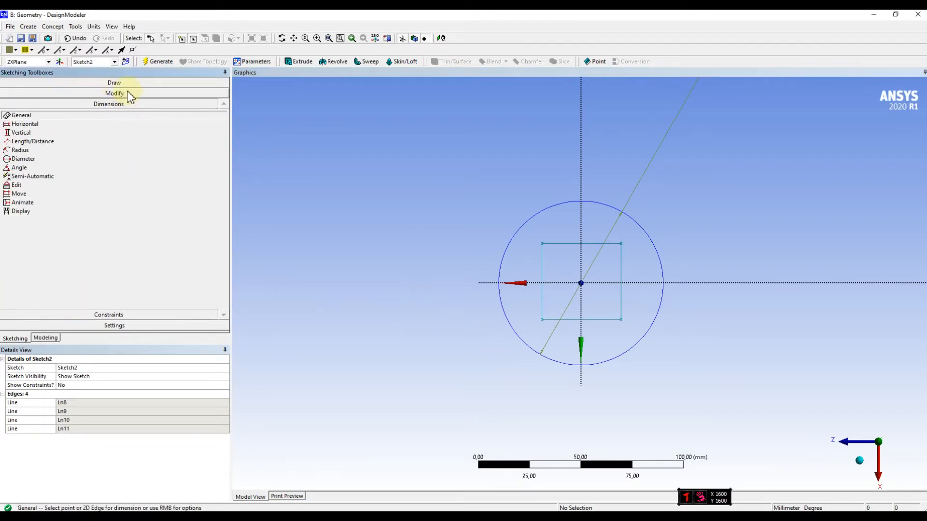
pyautogui.click(129, 95)
pyautogui.click(103, 304)
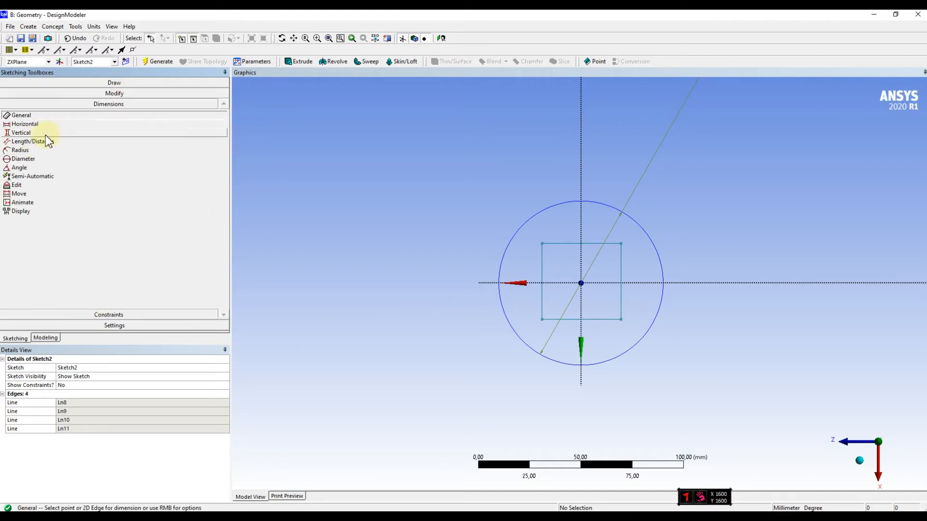
pyautogui.click(24, 124)
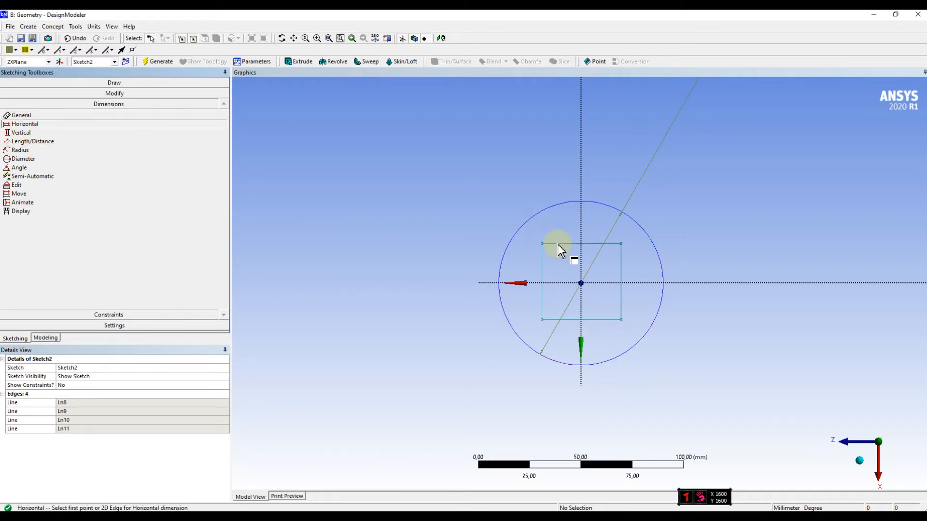
pyautogui.scroll(3, 567, 245)
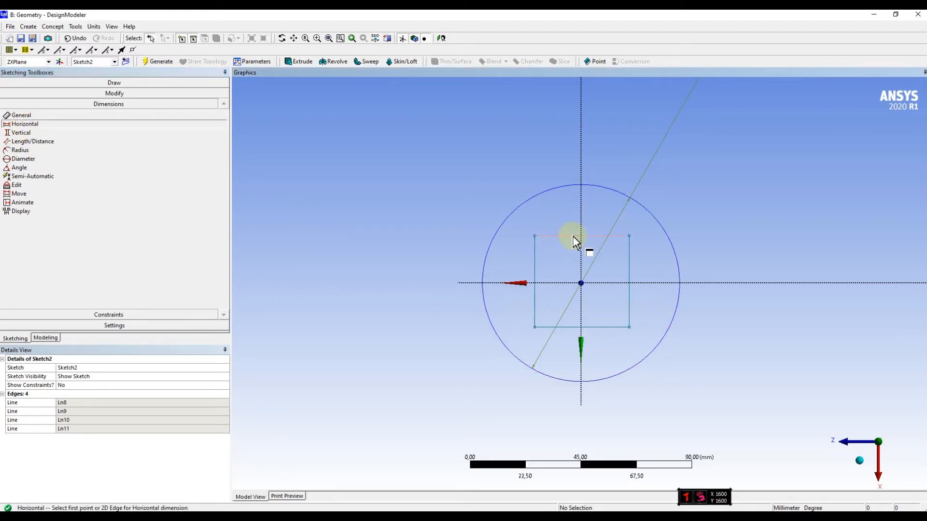
pyautogui.click(569, 230)
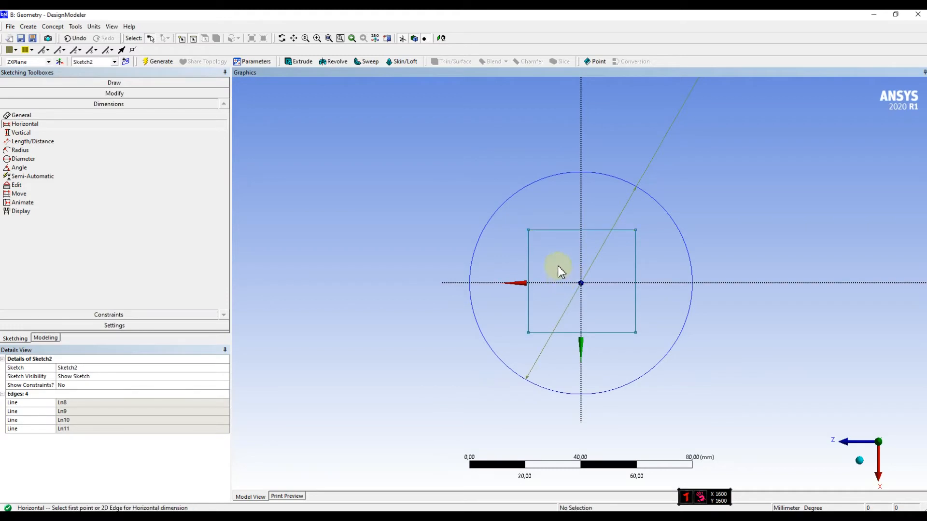
pyautogui.click(581, 261)
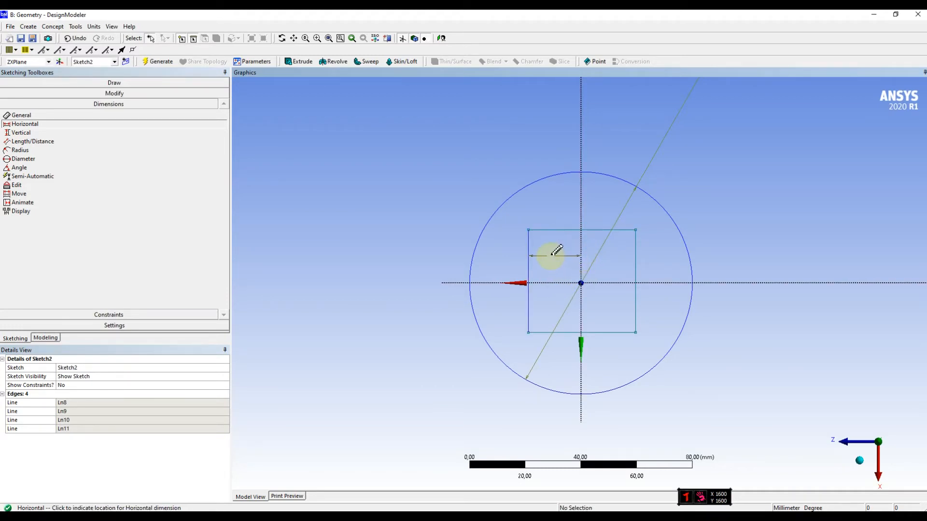
pyautogui.click(551, 255)
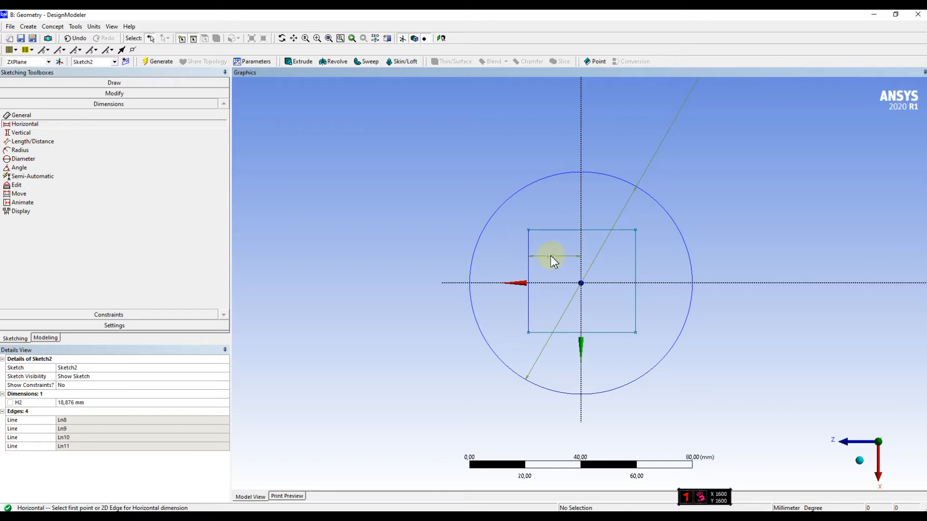
# Add vertical dimensions from the horizontal axis to the rectangle's lower edge and to its upper edge
pyautogui.click(28, 133)
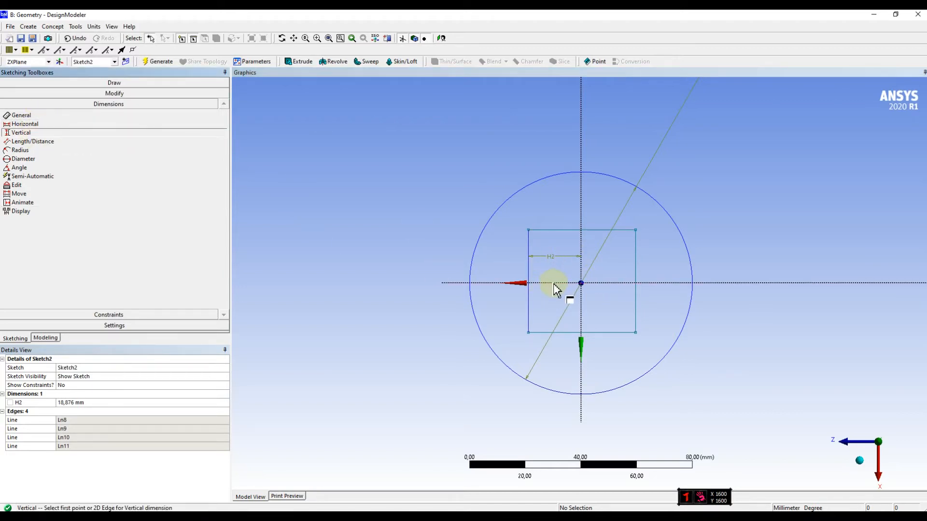
pyautogui.click(554, 283)
pyautogui.click(558, 332)
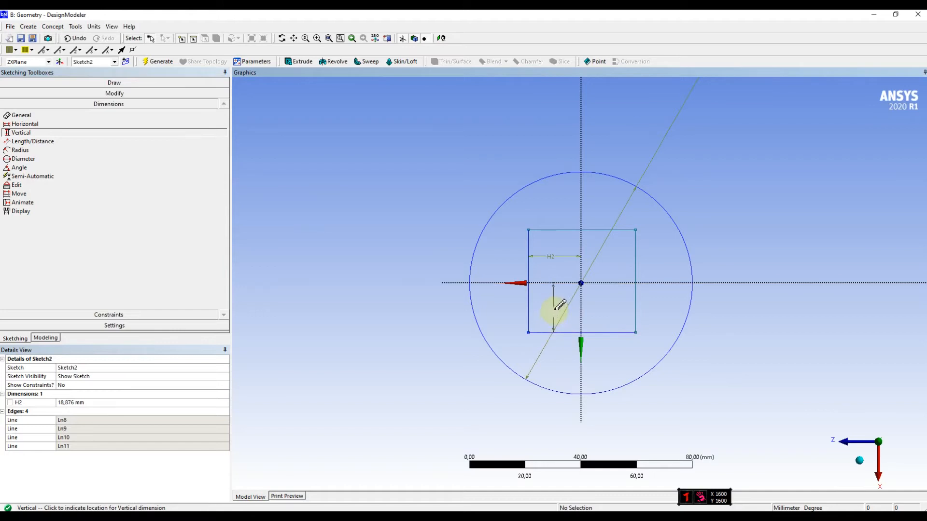
pyautogui.click(555, 309)
pyautogui.click(607, 230)
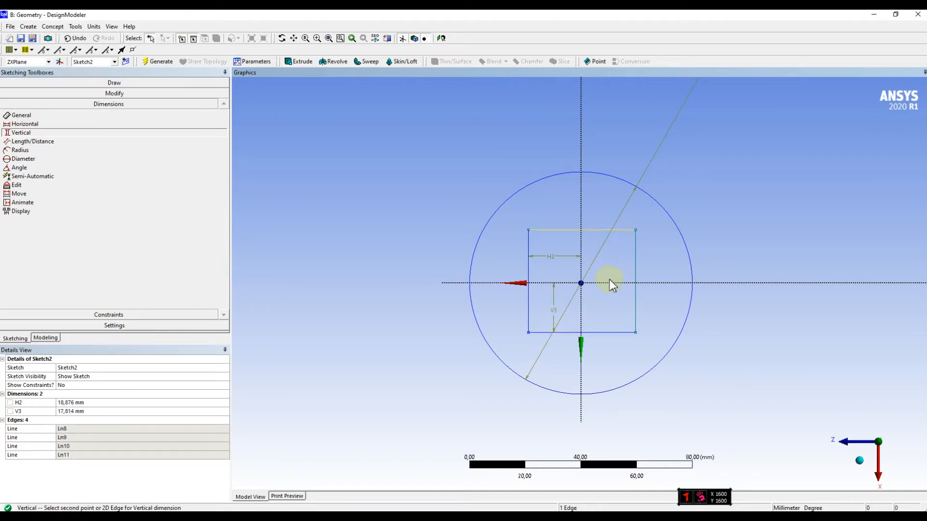
pyautogui.click(608, 282)
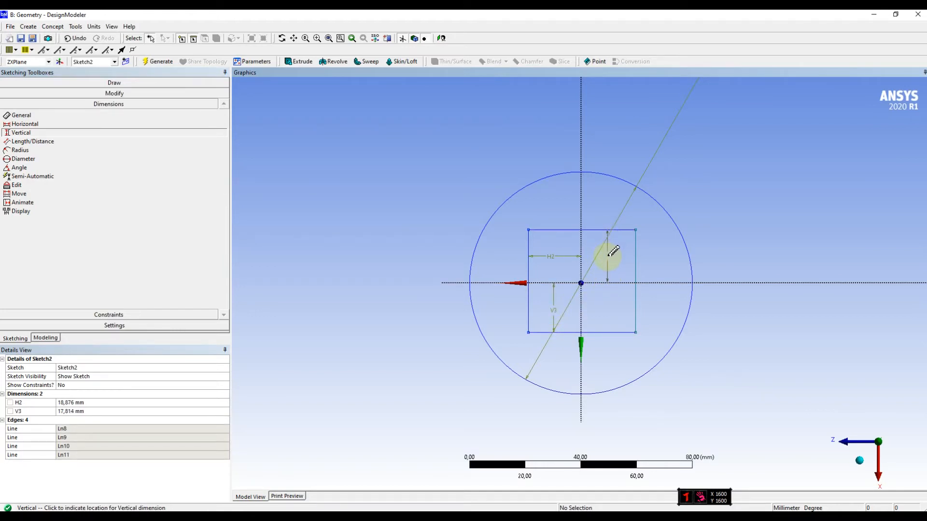
pyautogui.click(618, 262)
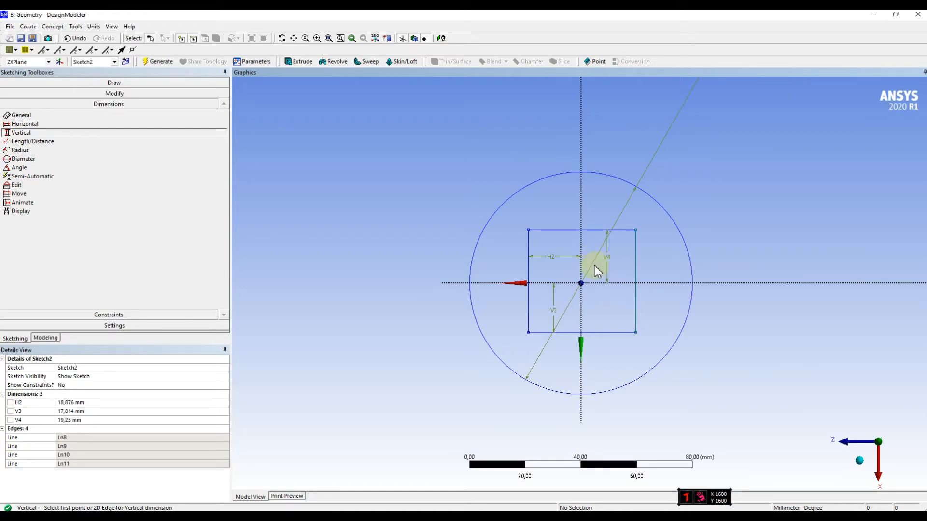
pyautogui.click(581, 313)
pyautogui.click(636, 308)
pyautogui.click(636, 310)
pyautogui.click(583, 317)
pyautogui.click(582, 316)
# Add a horizontal dimension between the vertical axis and the rectangle's right edge
pyautogui.click(43, 124)
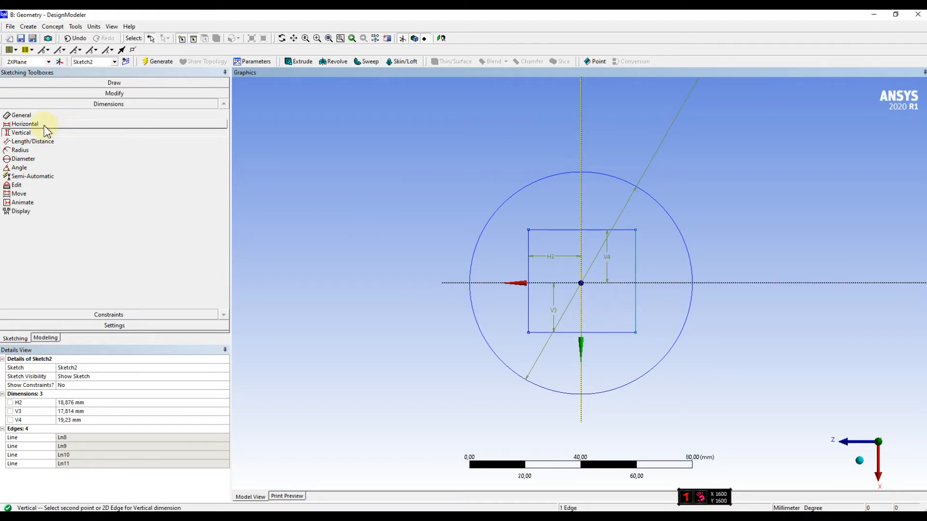
pyautogui.click(635, 304)
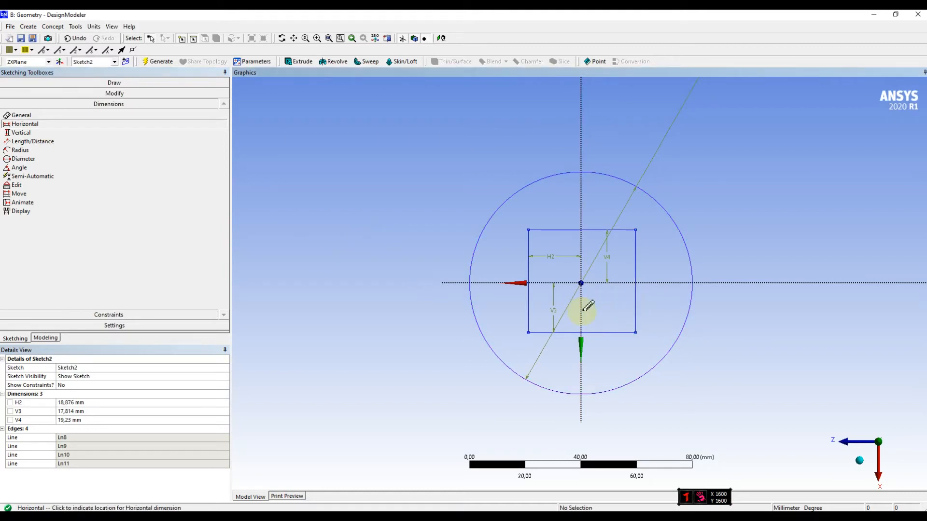
pyautogui.click(609, 312)
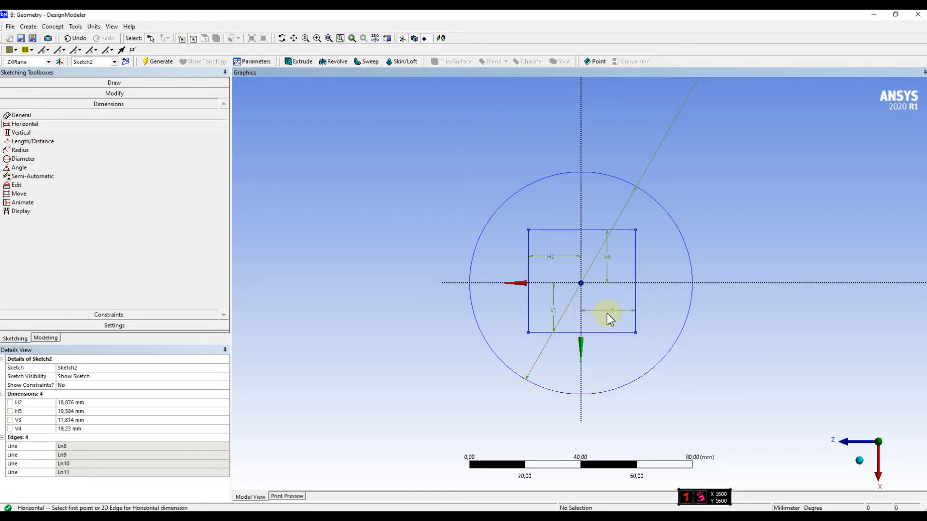
# Set both horizontal dimensions of the rectangle, H2 and H5, to 15 mm
pyautogui.click(72, 402)
pyautogui.write('1')
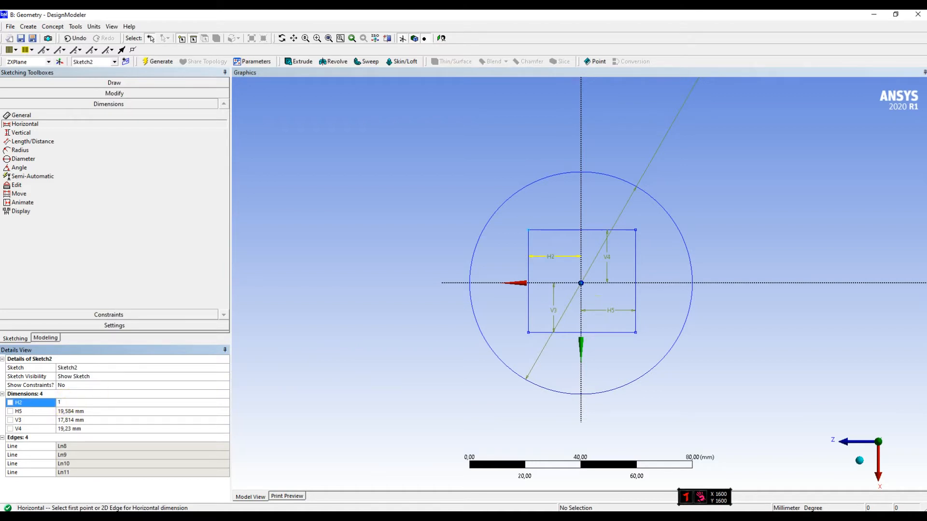
pyautogui.write('5')
pyautogui.press('Return')
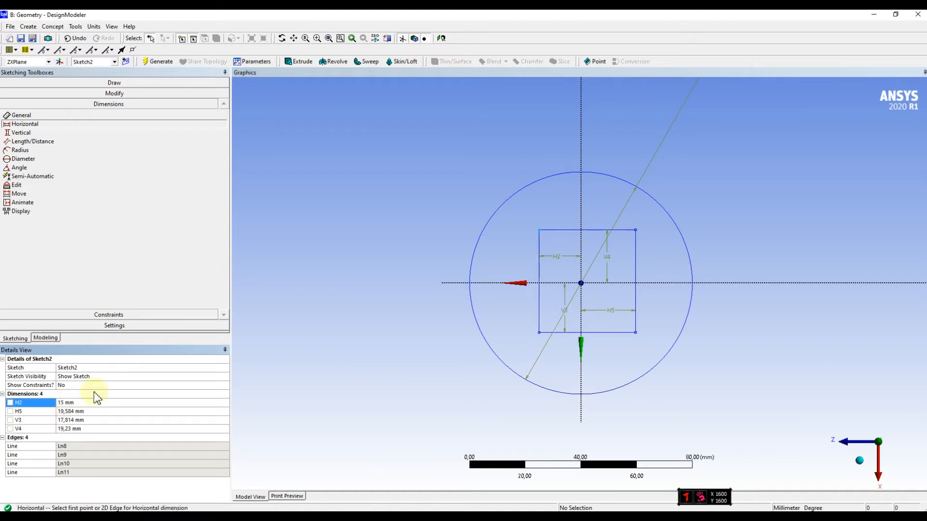
pyautogui.click(77, 412)
pyautogui.write('1')
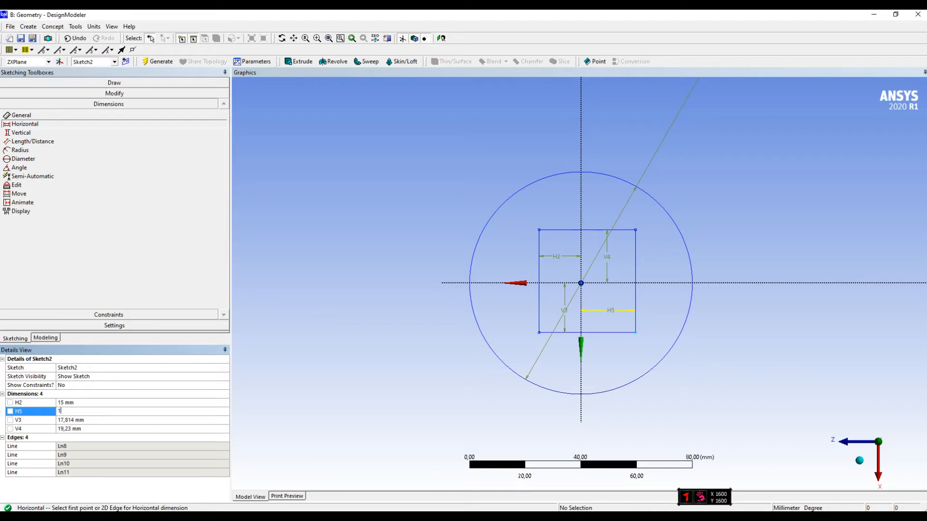
pyautogui.press('Return')
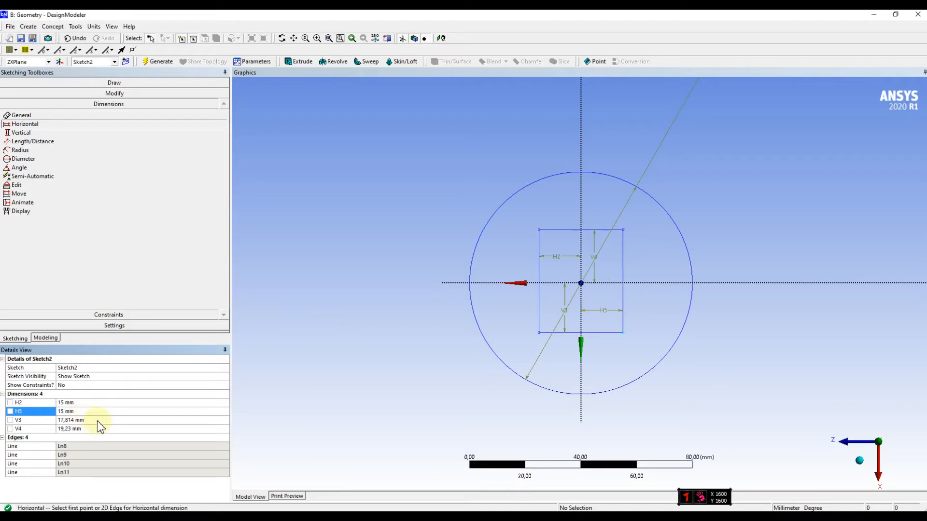
# Set both vertical dimensions of the rectangle, V3 and V4, to 15 mm
pyautogui.click(98, 420)
pyautogui.write('15')
pyautogui.press('Return')
pyautogui.click(80, 430)
pyautogui.write('15')
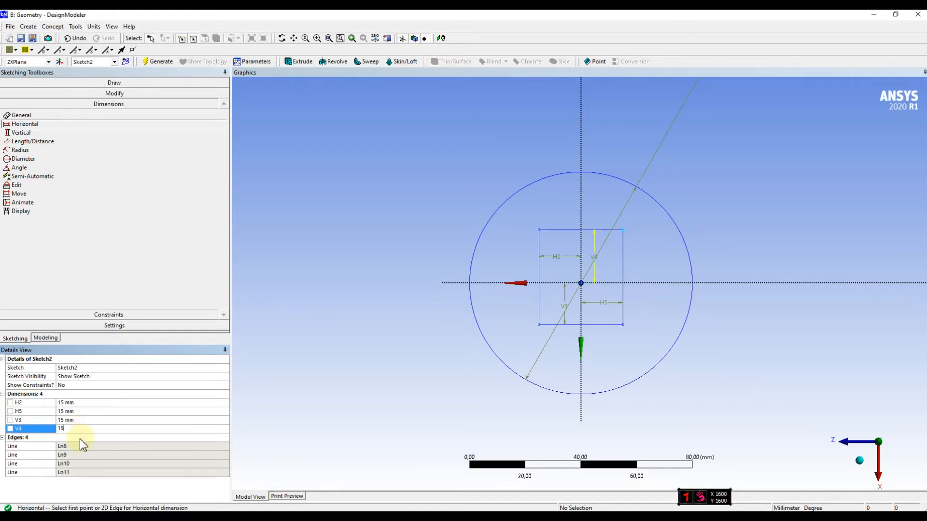
pyautogui.press('Return')
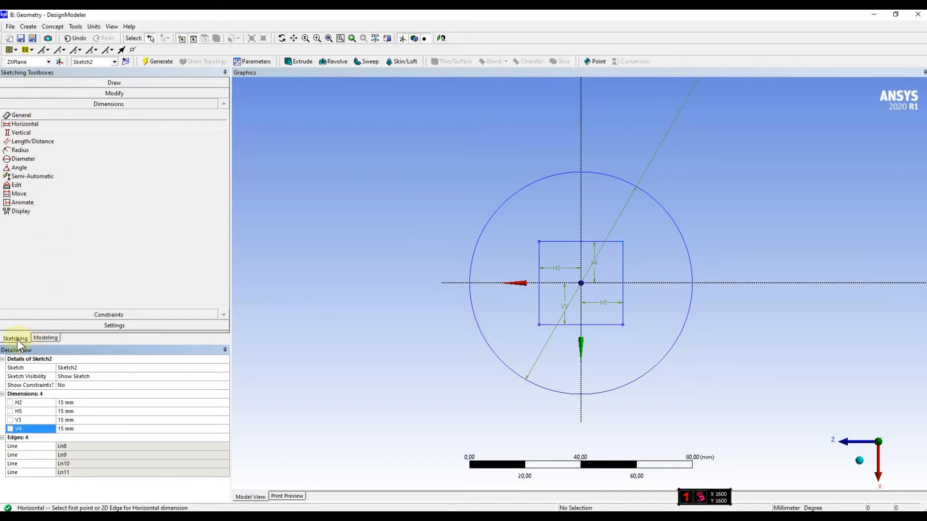
# Draw four diagonal lines, each running outward from a corner of the square to the circle
pyautogui.click(115, 83)
pyautogui.click(16, 94)
pyautogui.click(624, 242)
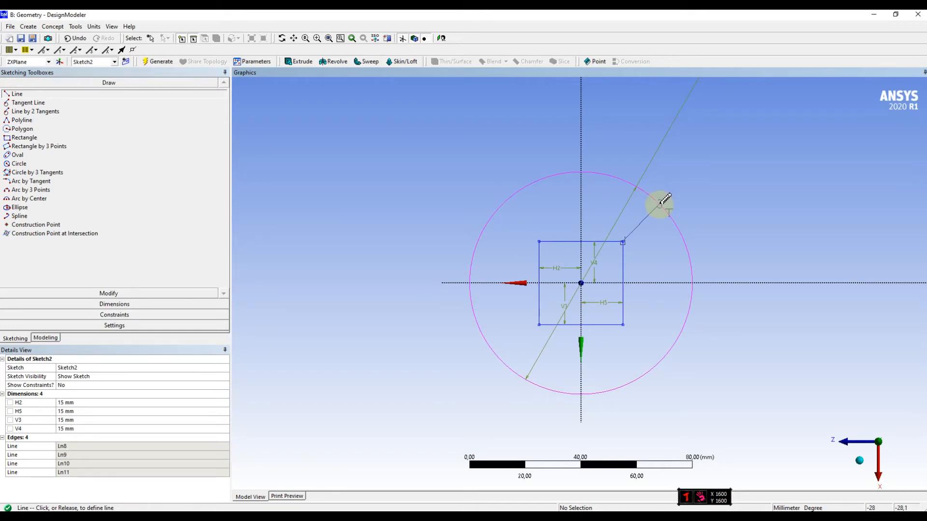
pyautogui.click(660, 205)
pyautogui.click(623, 324)
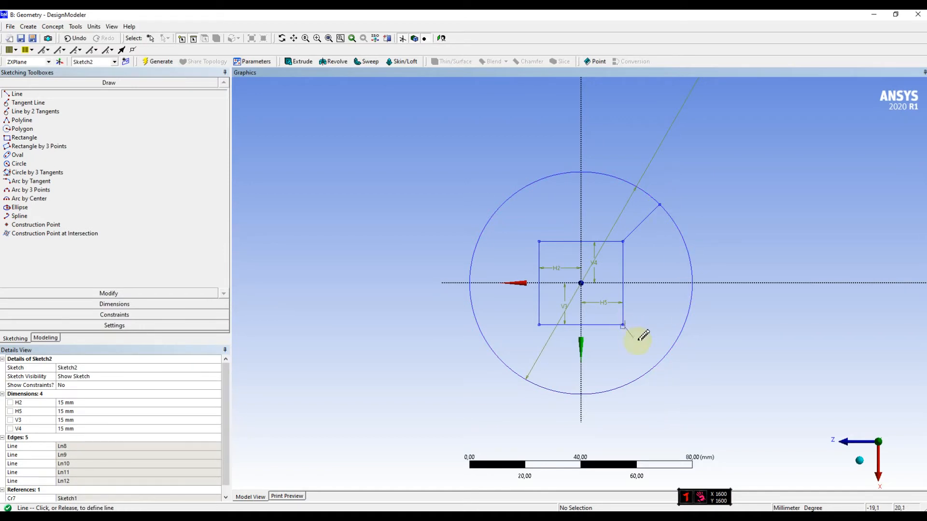
pyautogui.click(659, 361)
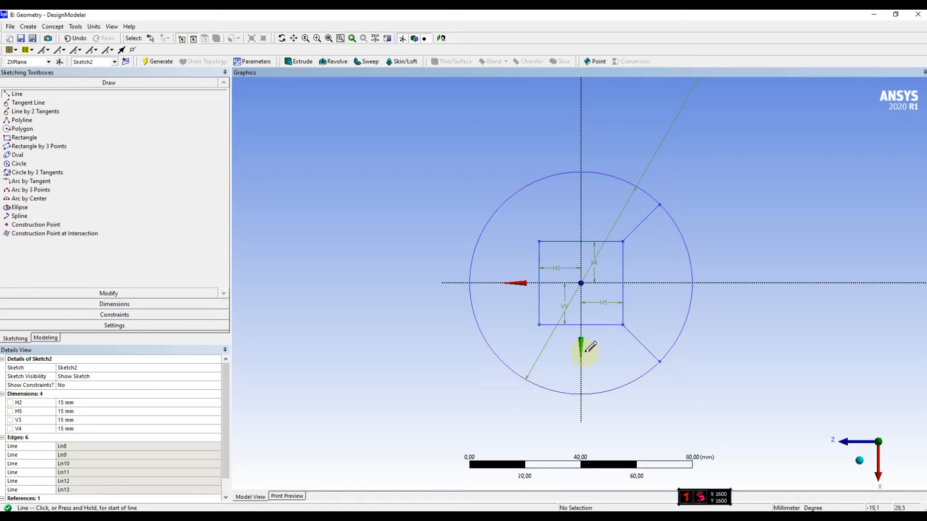
pyautogui.click(539, 324)
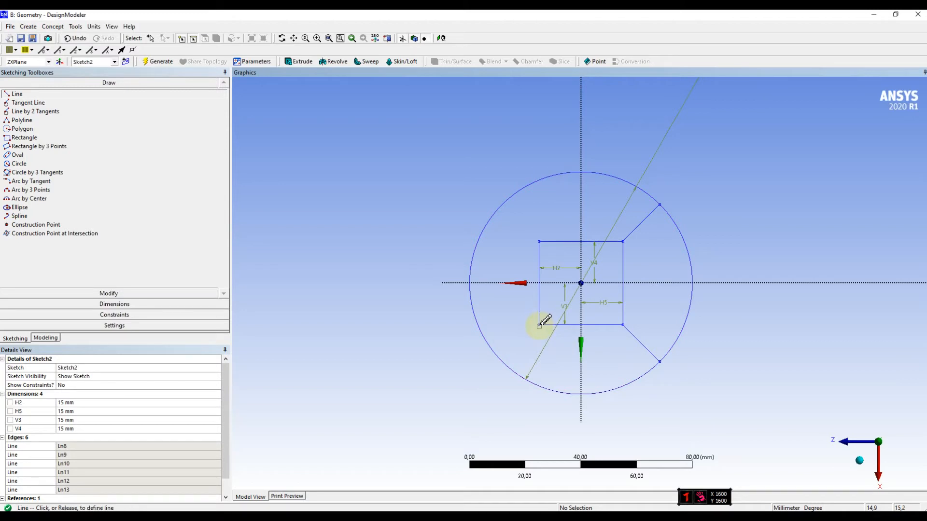
pyautogui.click(502, 361)
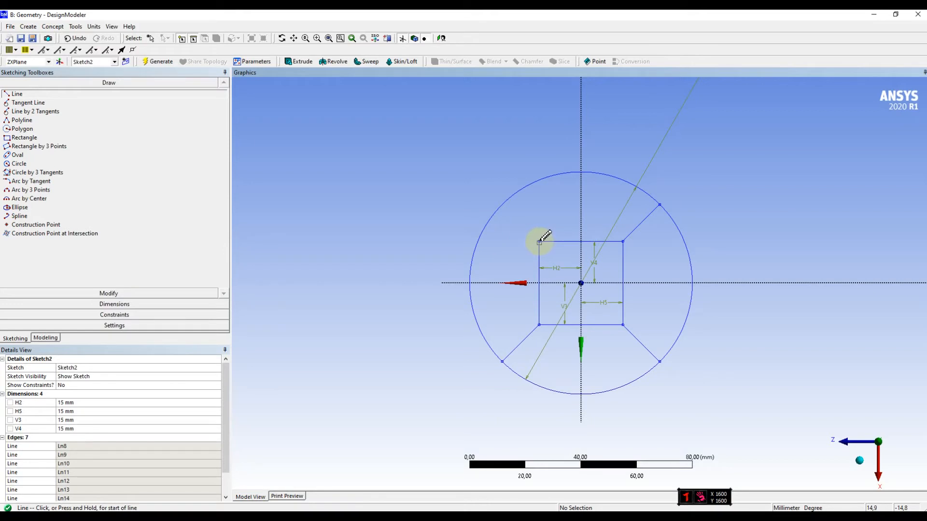
pyautogui.click(539, 242)
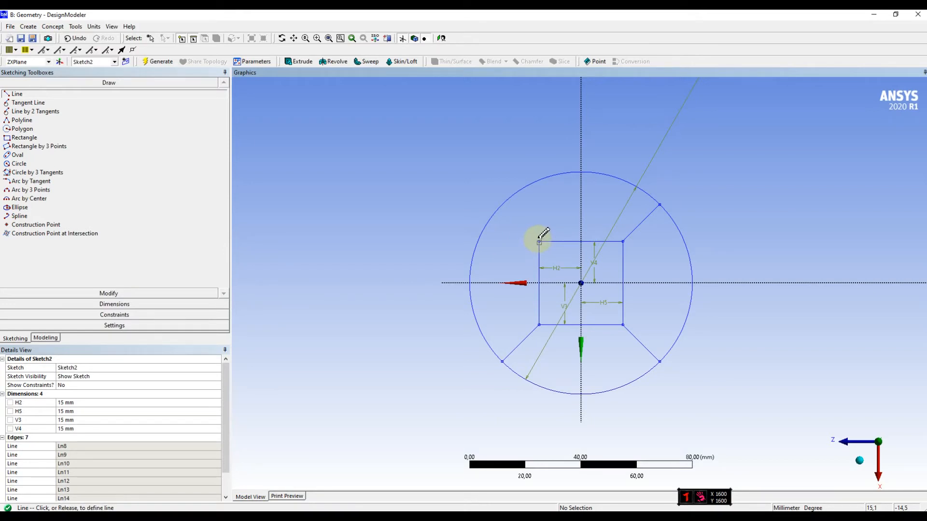
pyautogui.click(503, 205)
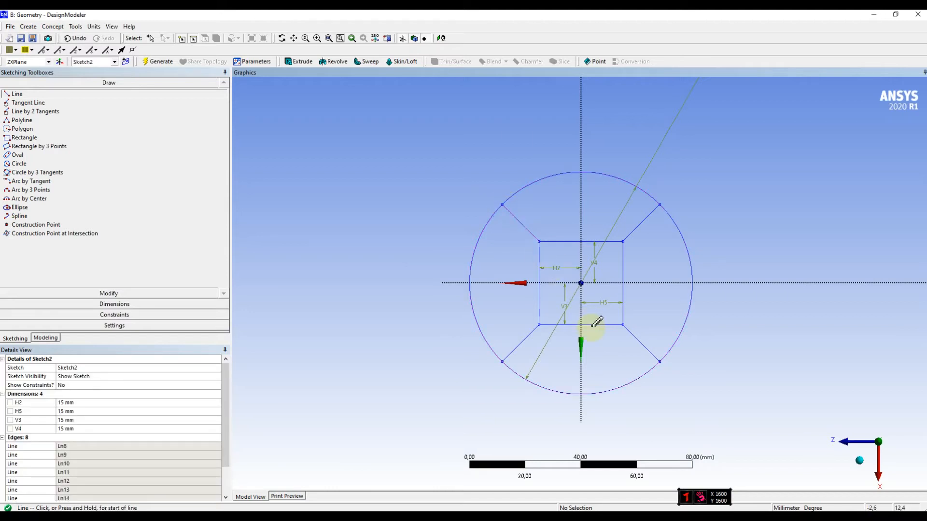
# Create a surface from the circle's sketch, Sketch1, with the Add Material operation and generate it
pyautogui.click(31, 27)
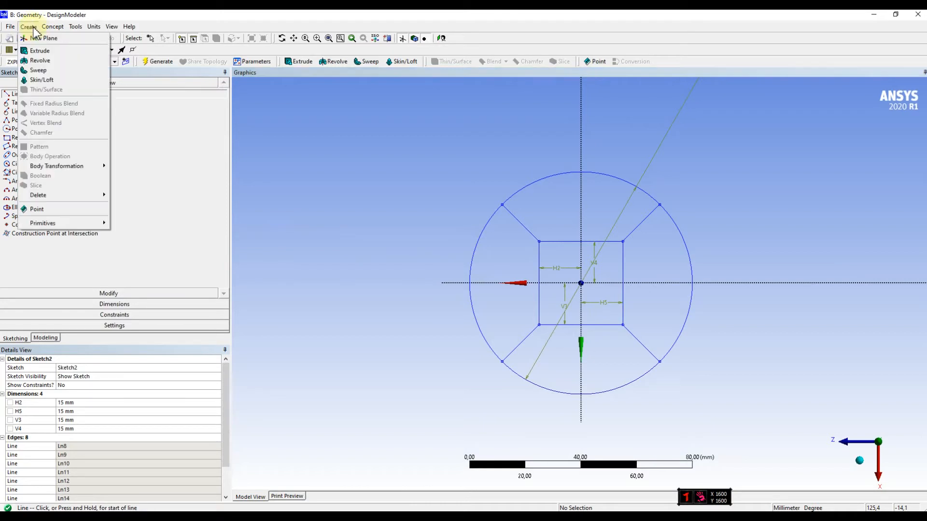
pyautogui.click(33, 27)
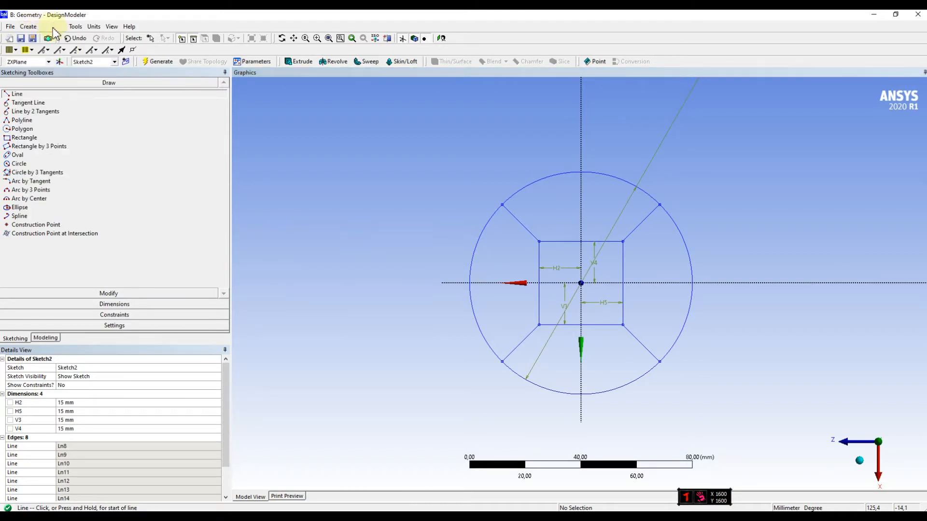
pyautogui.click(52, 27)
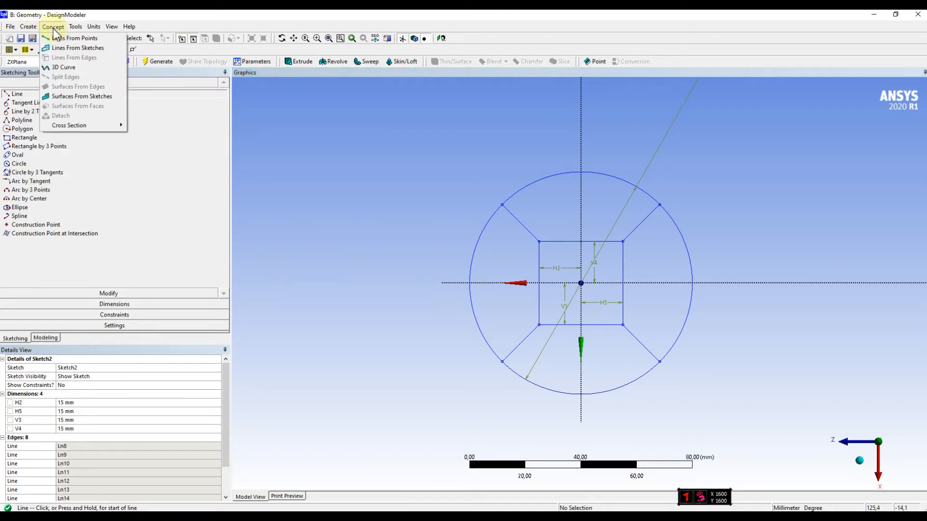
pyautogui.click(85, 99)
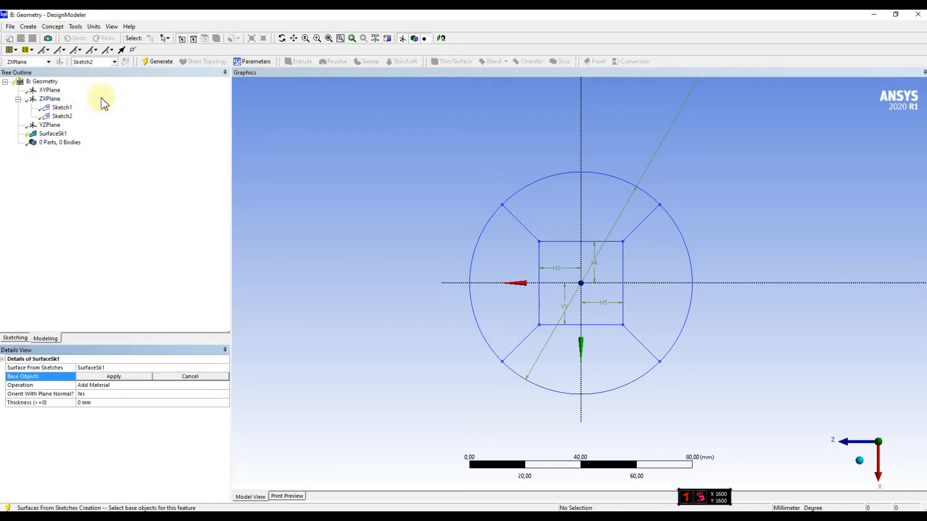
pyautogui.click(61, 108)
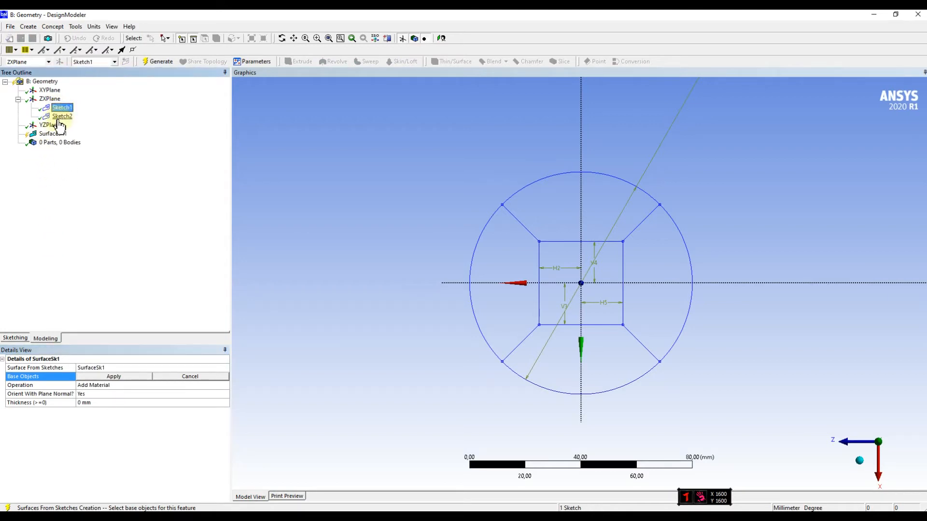
pyautogui.click(111, 378)
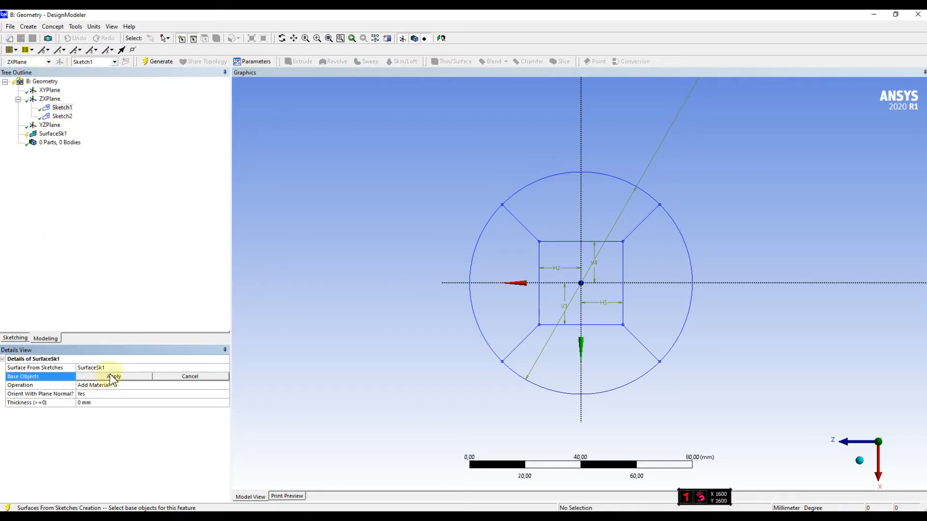
pyautogui.click(183, 39)
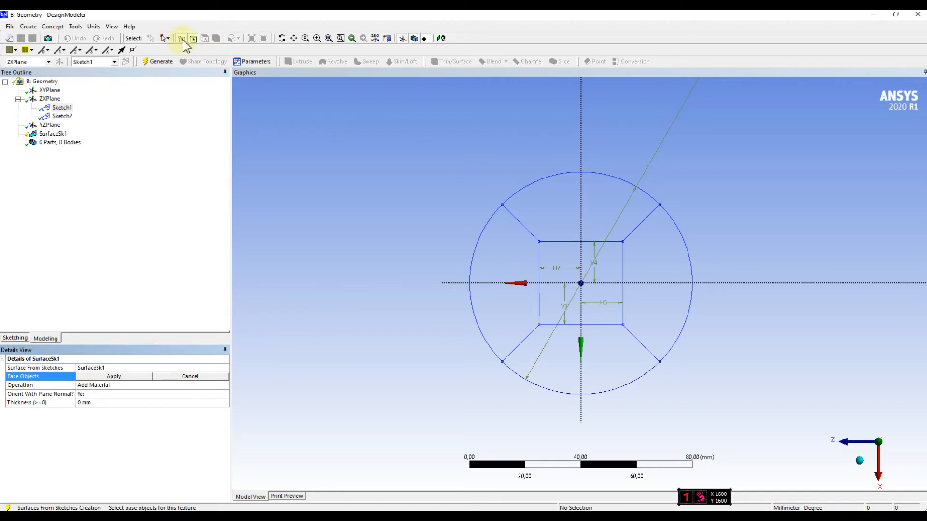
pyautogui.click(546, 178)
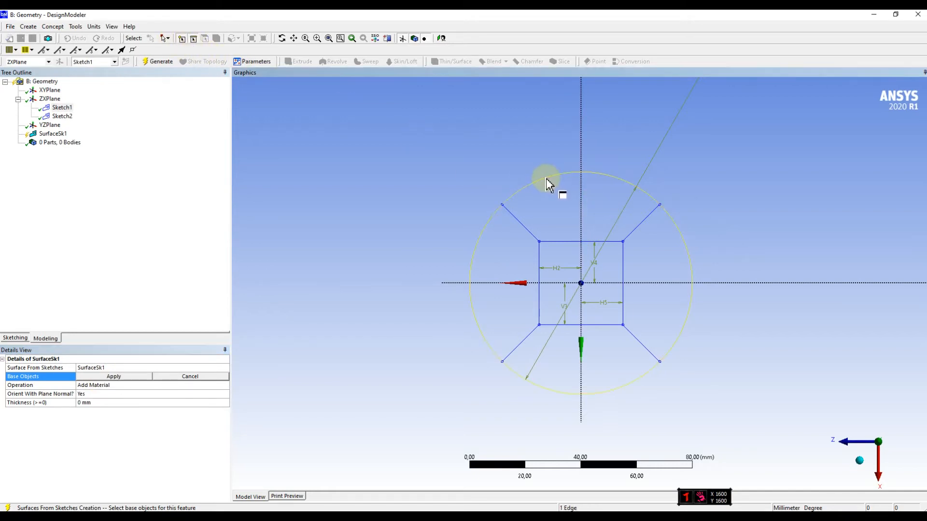
pyautogui.click(143, 377)
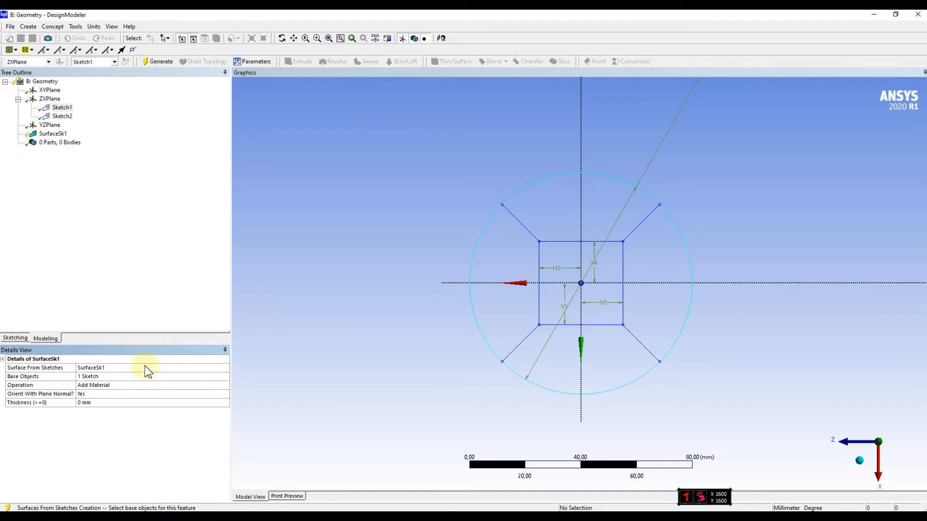
pyautogui.click(154, 62)
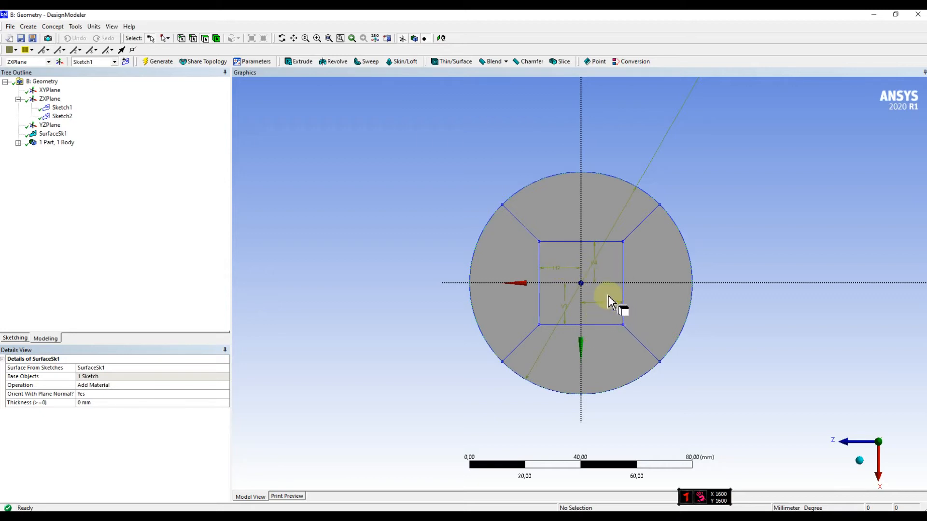
# Start a Face Split by Points and Edges and assign the circular surface as its target face
pyautogui.click(52, 27)
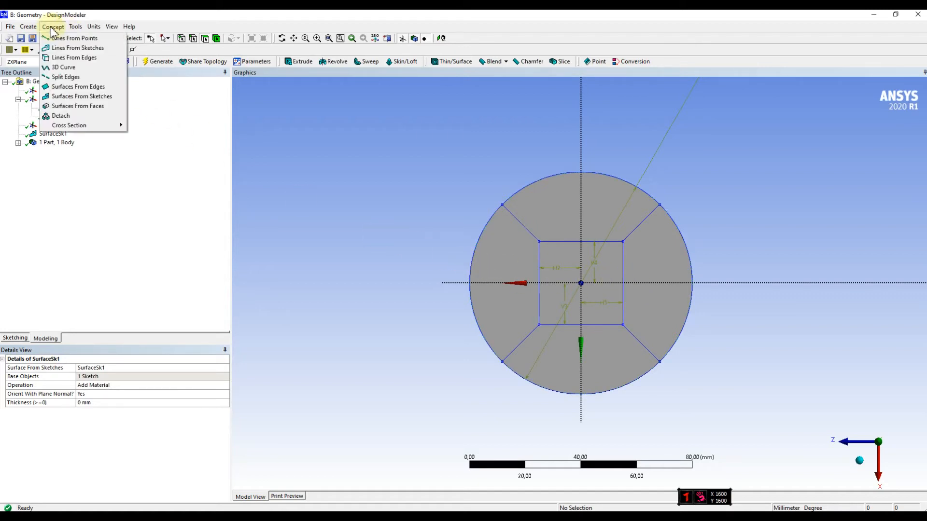
pyautogui.click(29, 27)
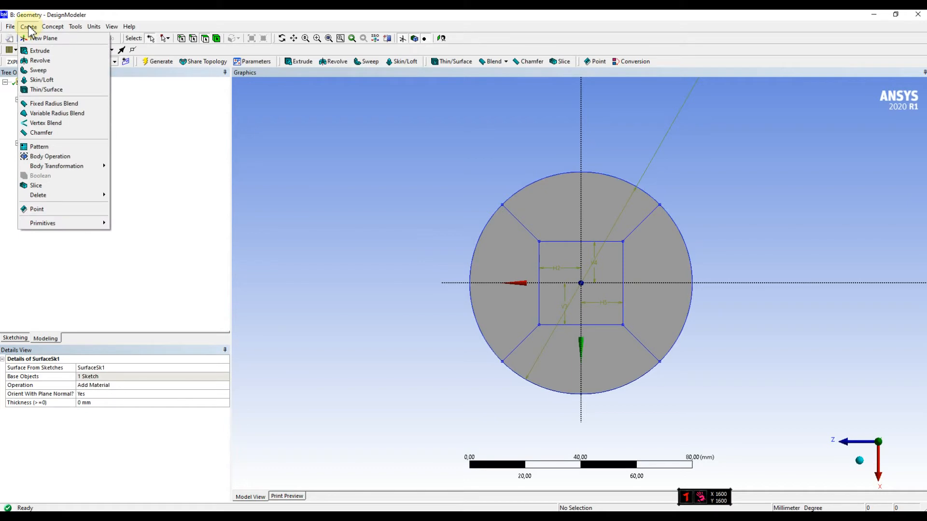
pyautogui.moveTo(77, 27)
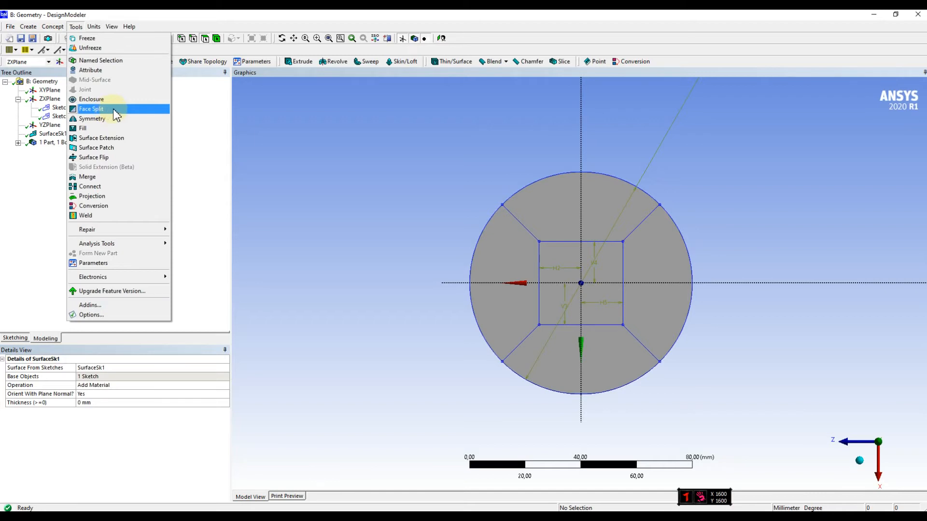
pyautogui.click(116, 115)
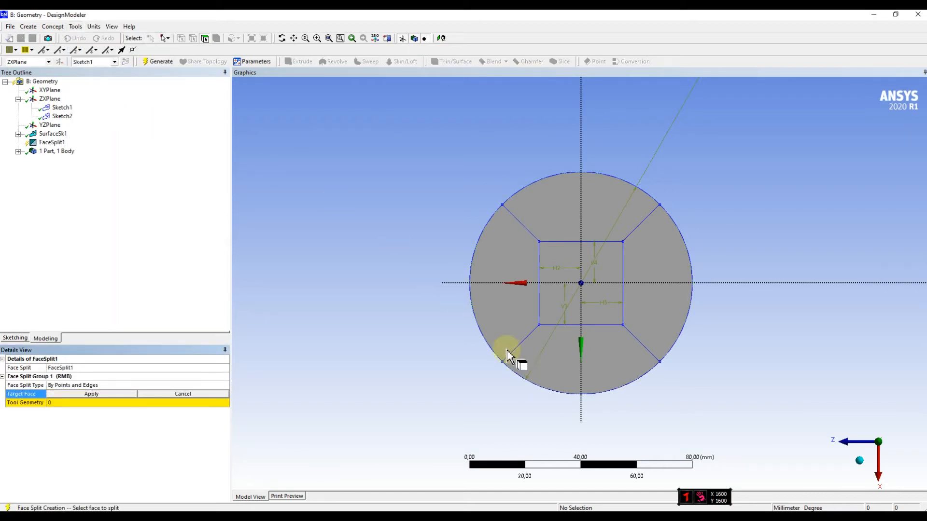
pyautogui.click(62, 116)
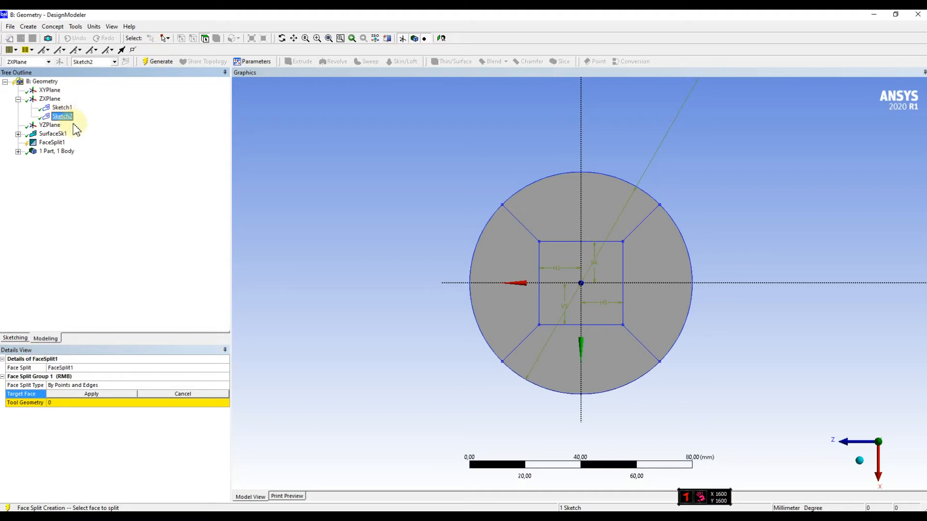
pyautogui.click(519, 257)
pyautogui.click(71, 395)
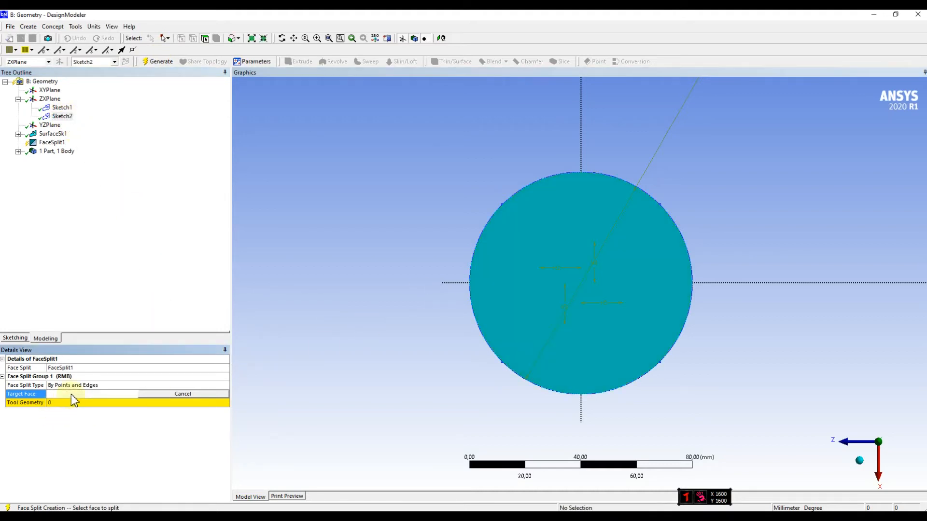
# Try to assign the whole of Sketch2 as the face split's tool geometry
pyautogui.click(174, 403)
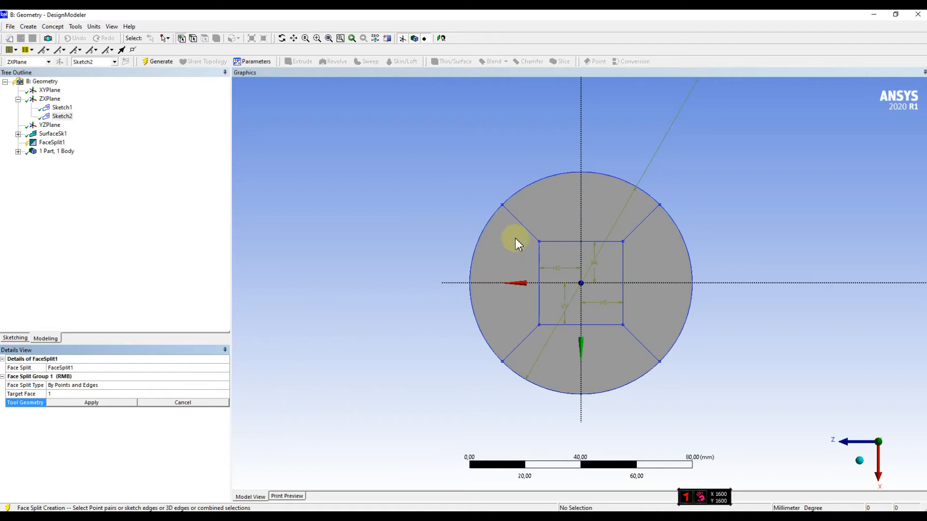
pyautogui.click(62, 116)
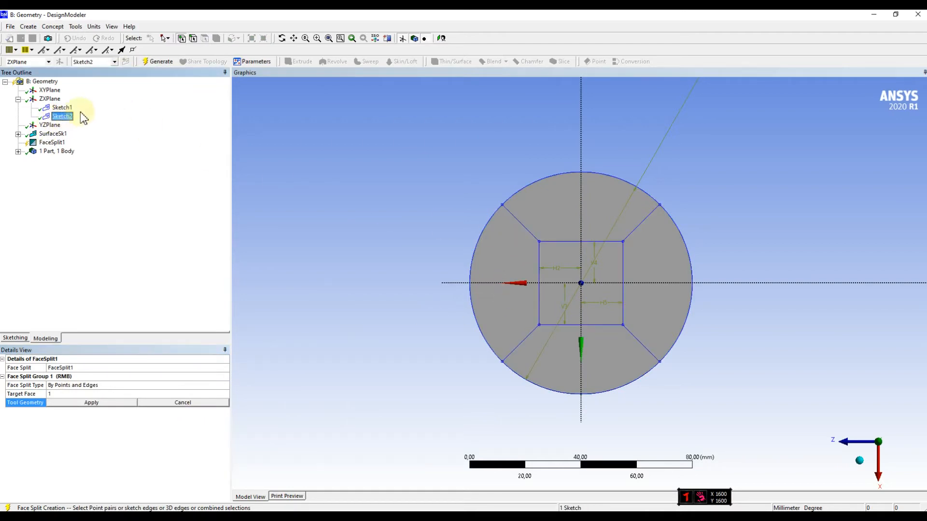
pyautogui.click(67, 117)
pyautogui.click(115, 404)
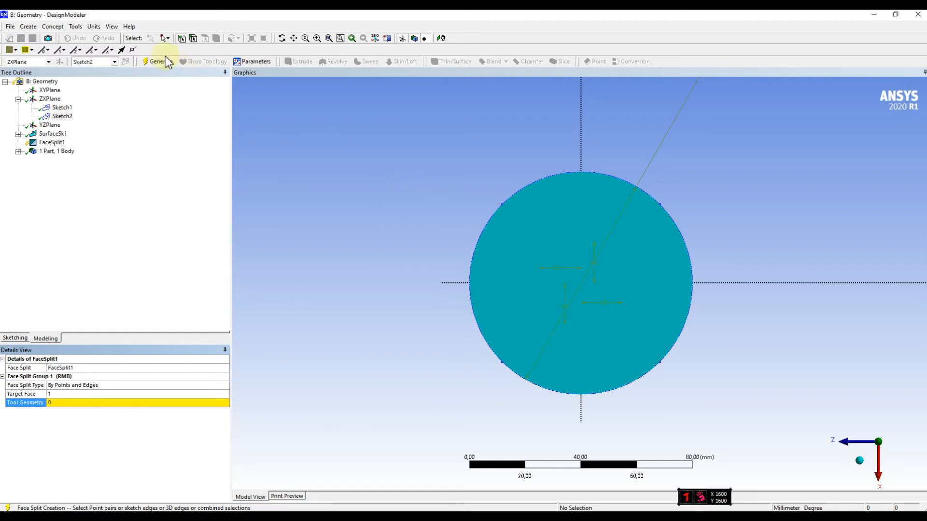
# Try to pick the square's sides and the diagonal lines individually as the face split's tool geometry
pyautogui.click(193, 39)
pyautogui.click(63, 116)
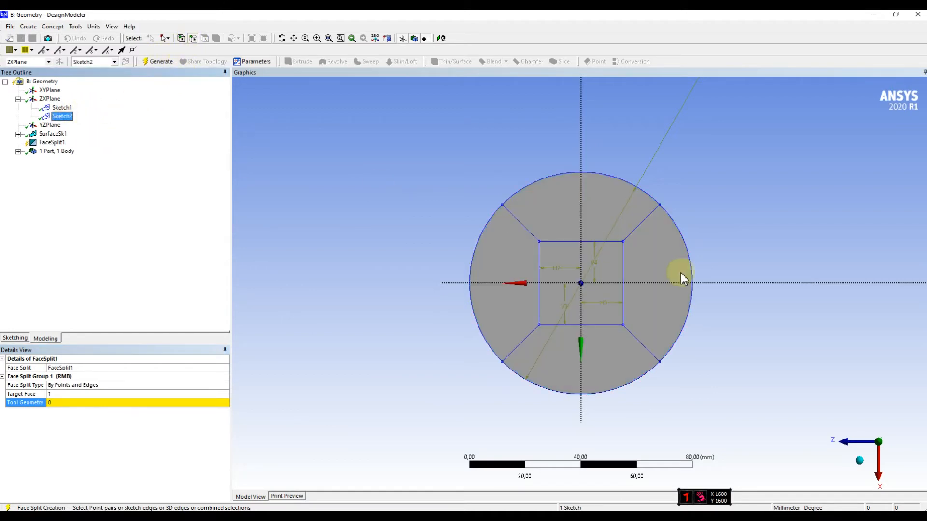
pyautogui.click(528, 230)
pyautogui.keyDown('ctrl'); pyautogui.click(560, 243); pyautogui.keyUp('ctrl')
pyautogui.keyDown('ctrl'); pyautogui.click(522, 339); pyautogui.keyUp('ctrl')
pyautogui.keyDown('ctrl'); pyautogui.click(555, 324); pyautogui.keyUp('ctrl')
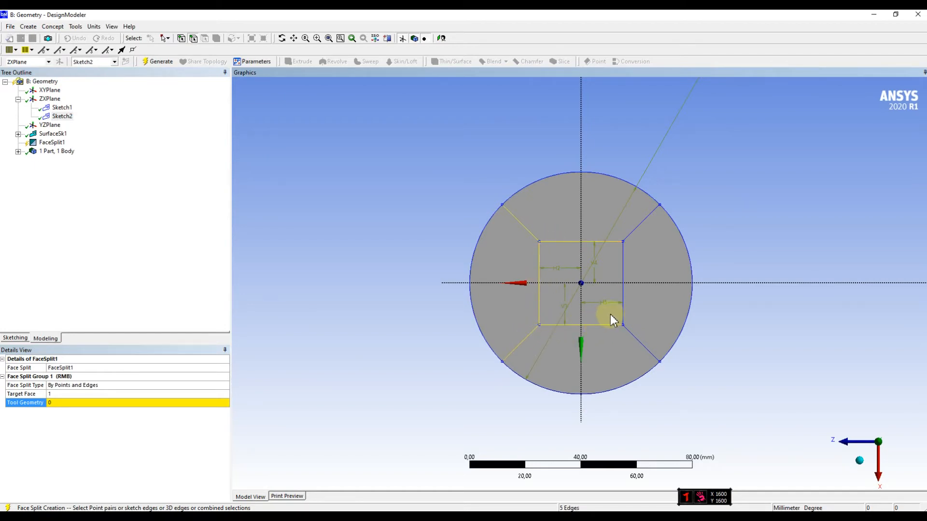
pyautogui.click(159, 403)
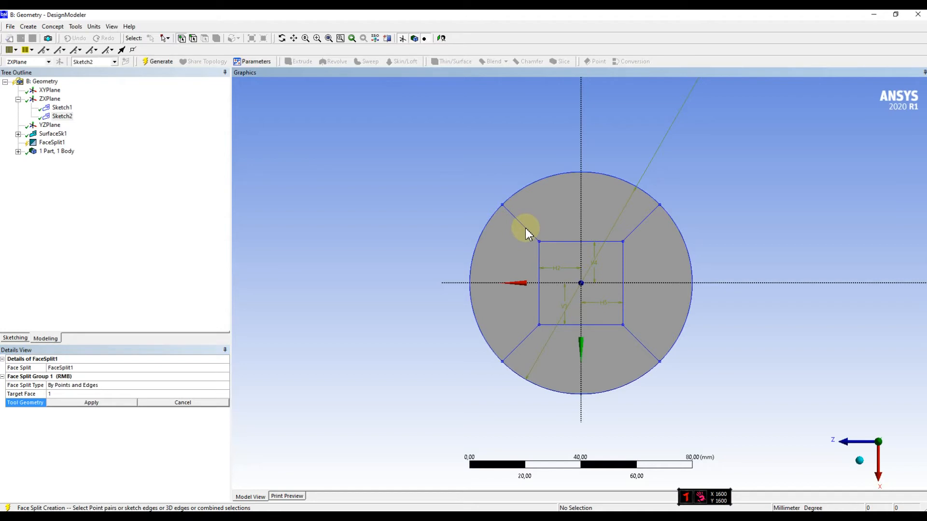
pyautogui.click(162, 59)
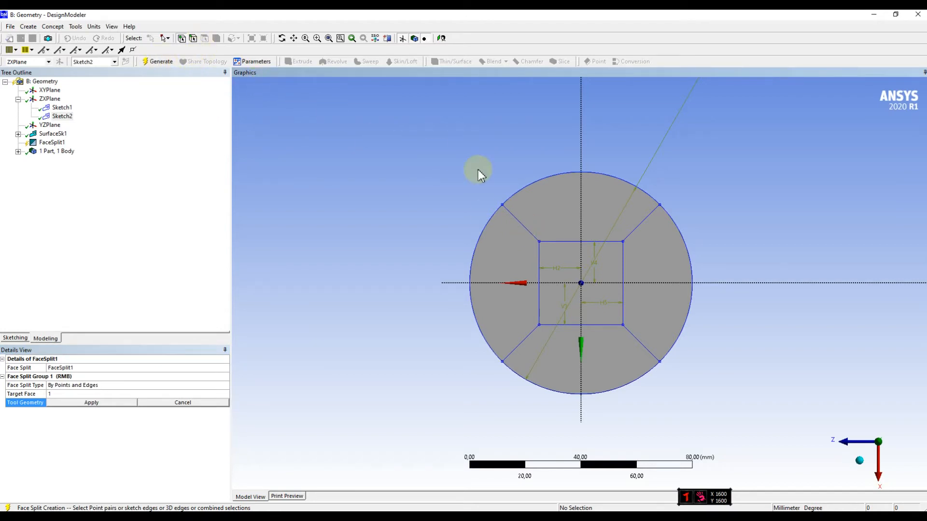
pyautogui.click(193, 39)
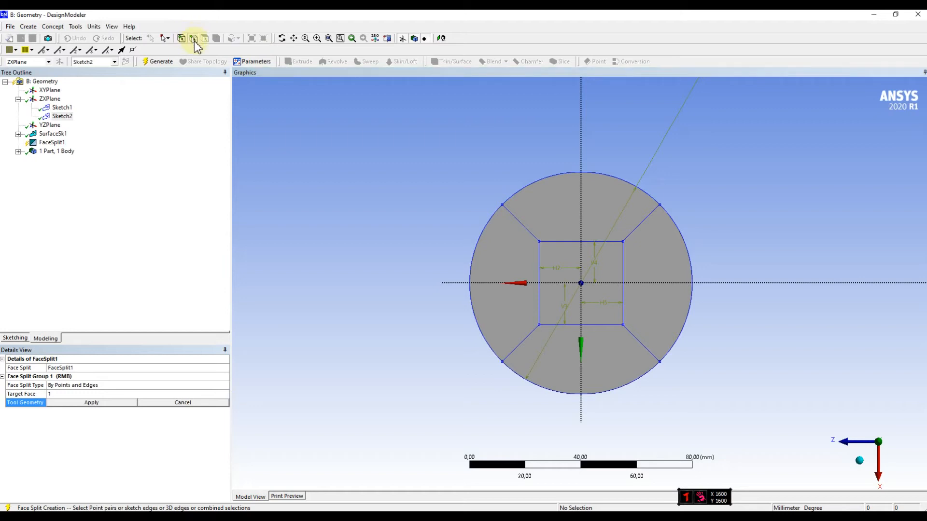
pyautogui.click(167, 405)
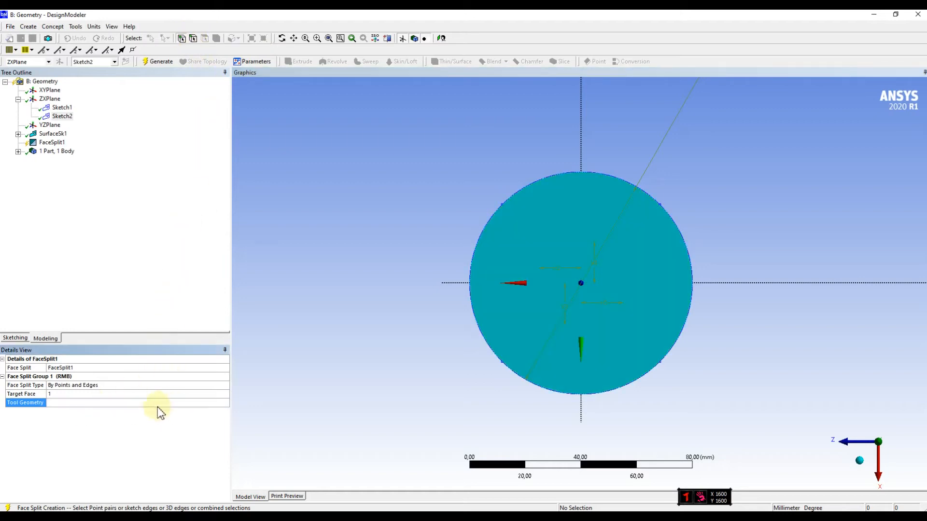
# Assign the square's four sides and the four diagonal lines as the tool geometry and generate the face split
pyautogui.click(66, 402)
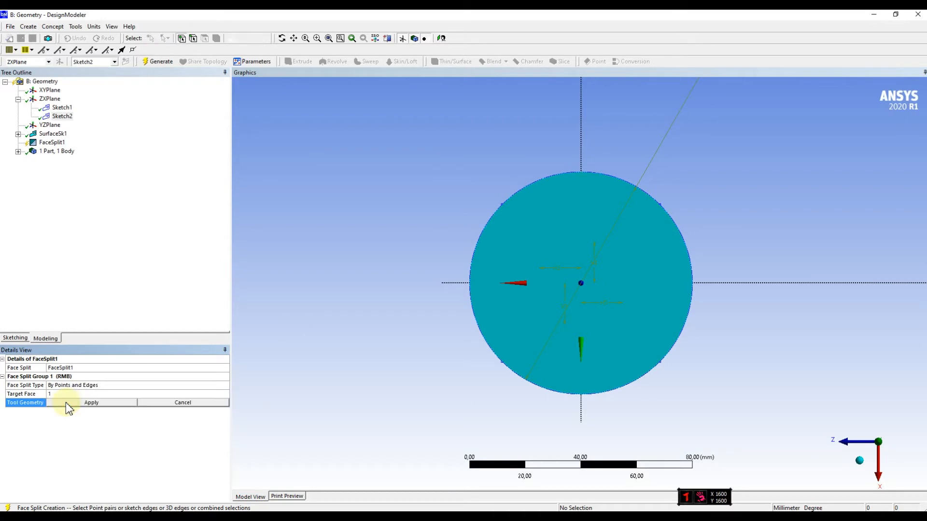
pyautogui.click(195, 39)
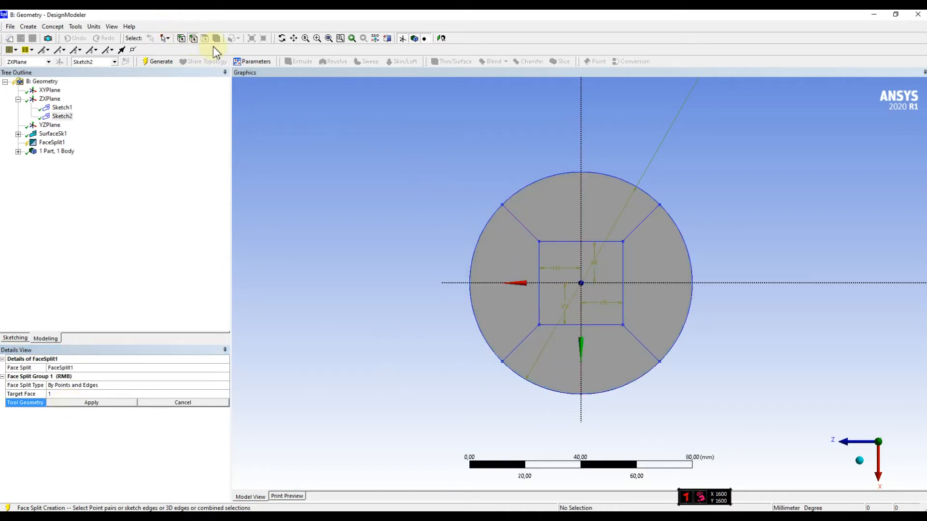
pyautogui.click(530, 232)
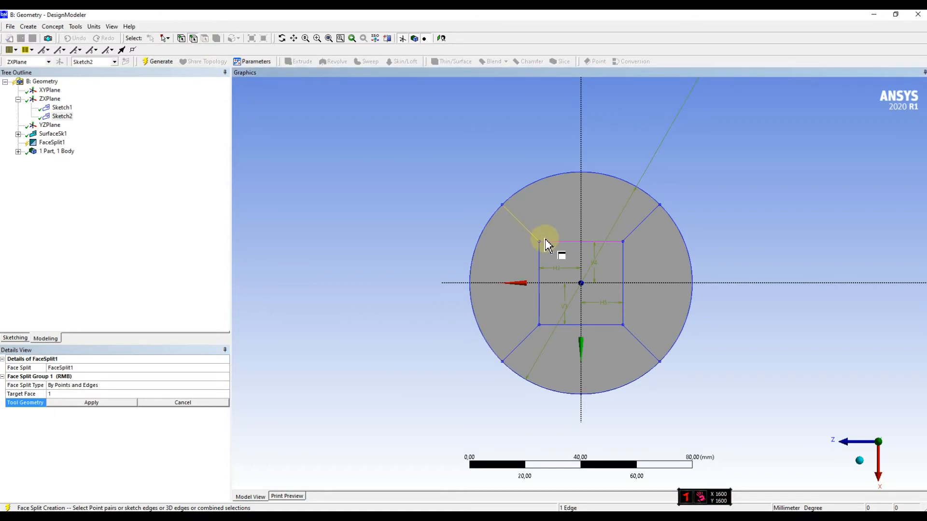
pyautogui.click(549, 242)
pyautogui.click(530, 234)
pyautogui.keyDown('ctrl'); pyautogui.click(539, 248); pyautogui.keyUp('ctrl')
pyautogui.keyDown('ctrl'); pyautogui.click(553, 243); pyautogui.keyUp('ctrl')
pyautogui.keyDown('ctrl'); pyautogui.click(635, 337); pyautogui.keyUp('ctrl')
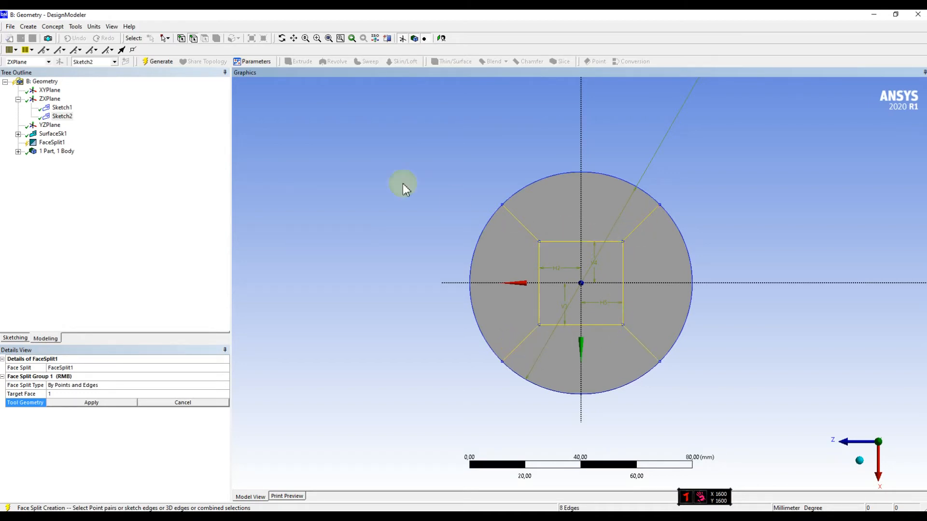
pyautogui.click(89, 404)
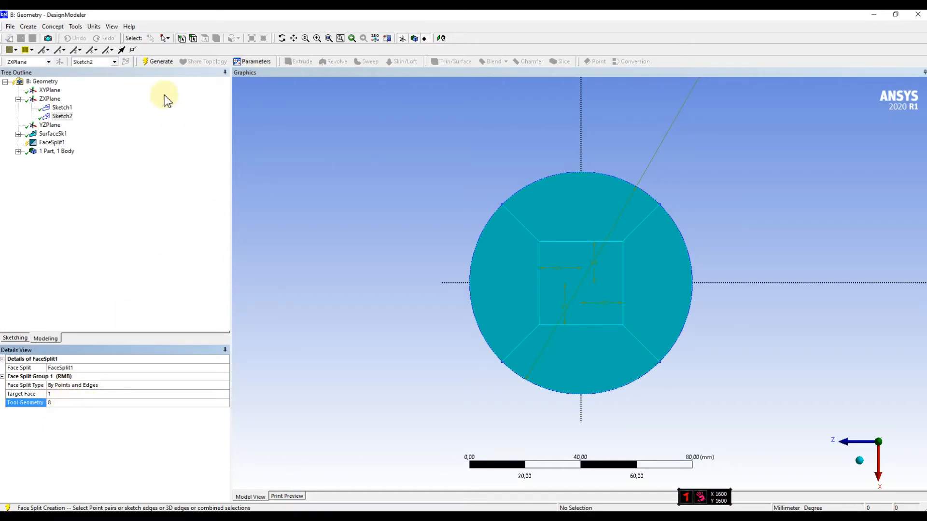
pyautogui.click(150, 61)
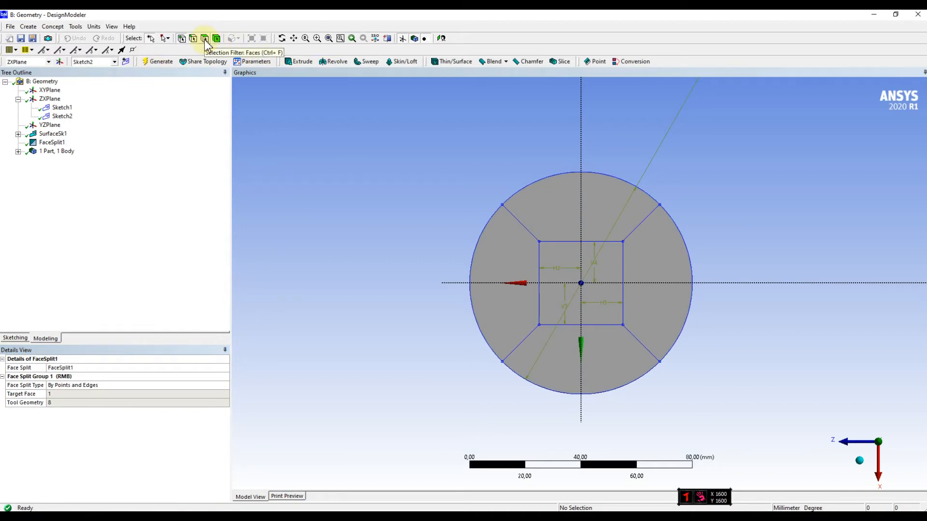
# Select the central square face and each surrounding segment individually to check how the surface is split
pyautogui.click(205, 40)
pyautogui.click(530, 212)
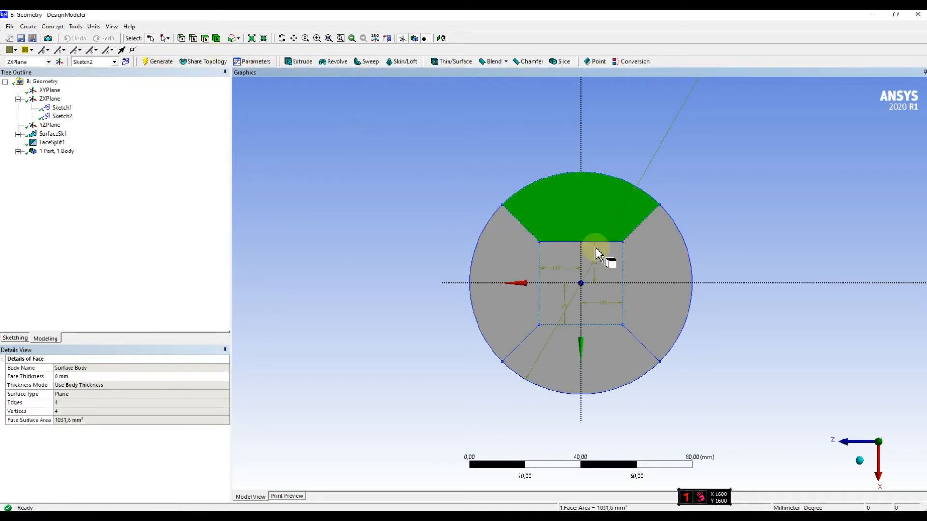
pyautogui.click(647, 293)
pyautogui.click(579, 364)
pyautogui.click(508, 262)
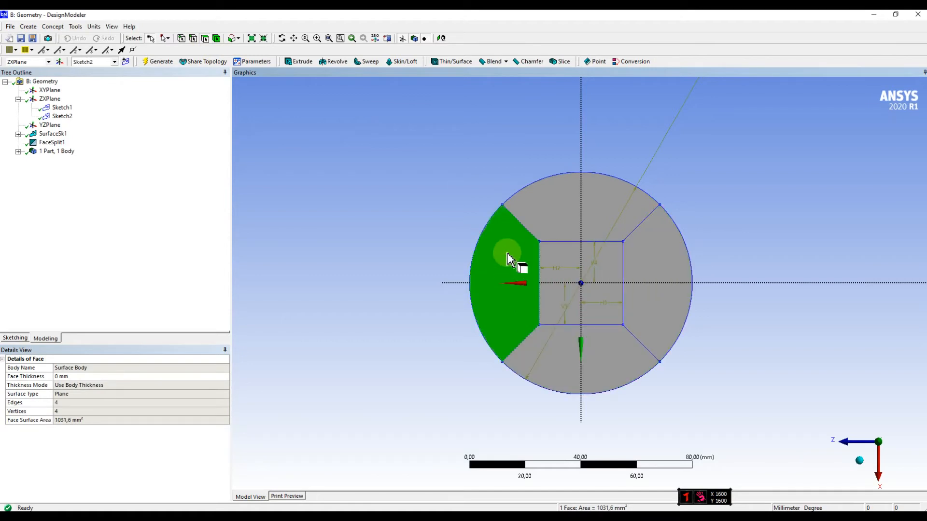
pyautogui.click(554, 257)
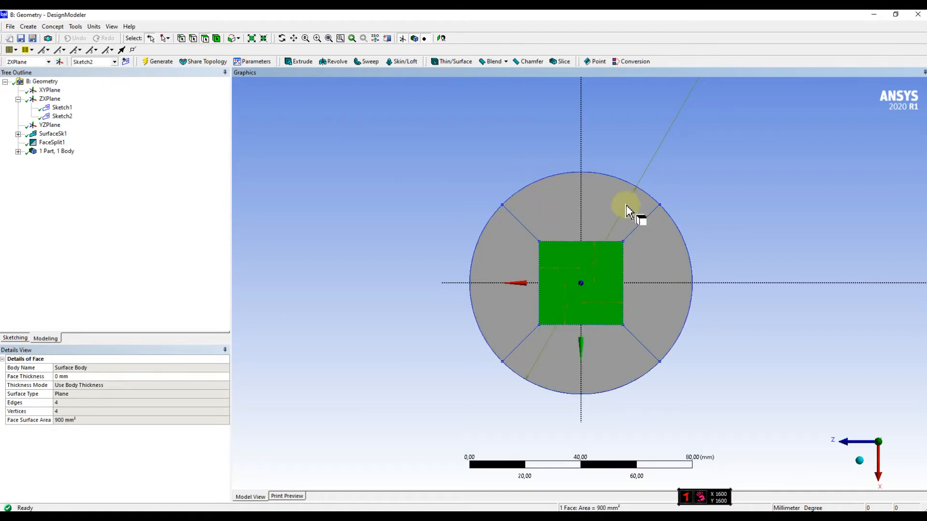
pyautogui.click(543, 199)
pyautogui.click(654, 315)
pyautogui.click(580, 347)
pyautogui.click(528, 312)
pyautogui.click(566, 216)
pyautogui.click(653, 267)
pyautogui.click(574, 344)
pyautogui.click(519, 297)
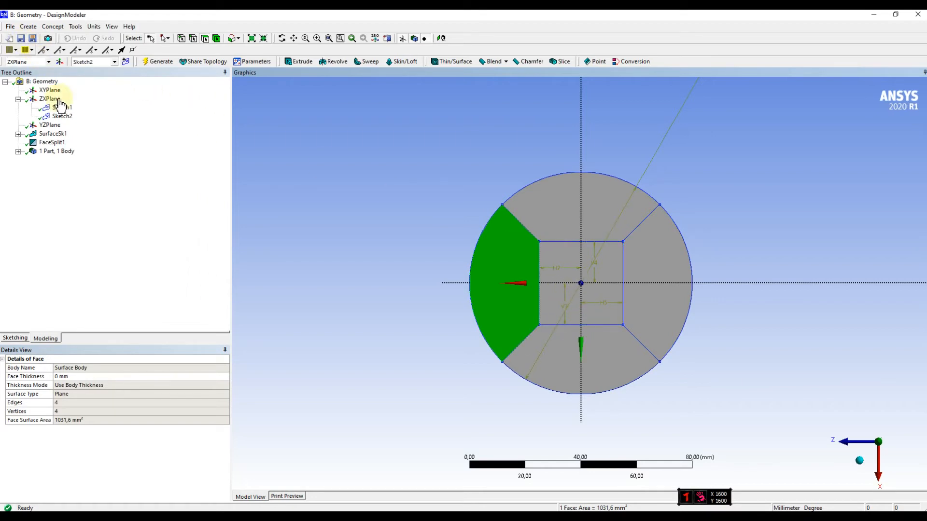
# Create a new sketch on the YZPlane
pyautogui.click(44, 129)
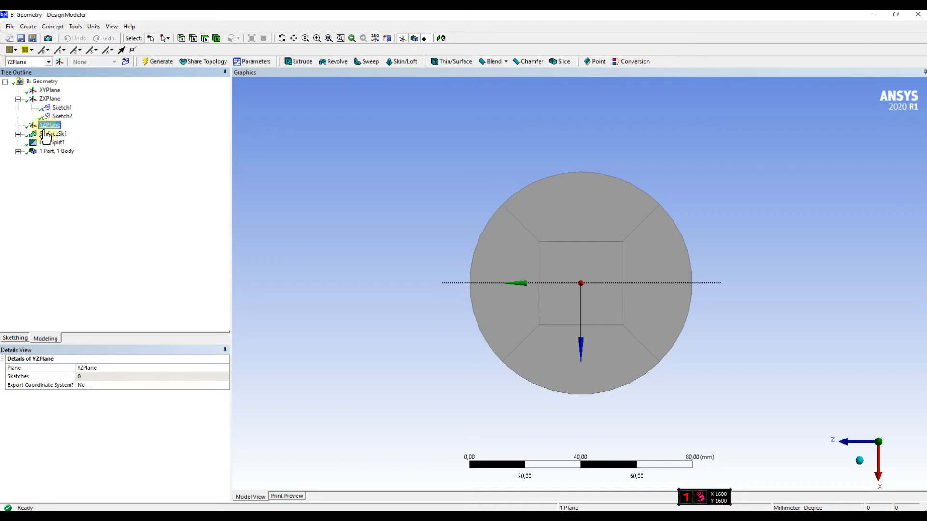
pyautogui.click(127, 62)
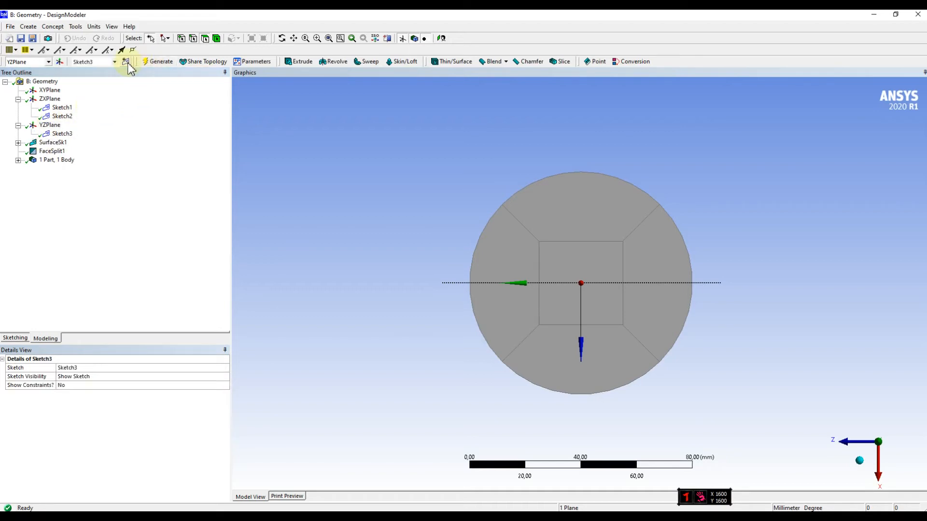
pyautogui.click(61, 135)
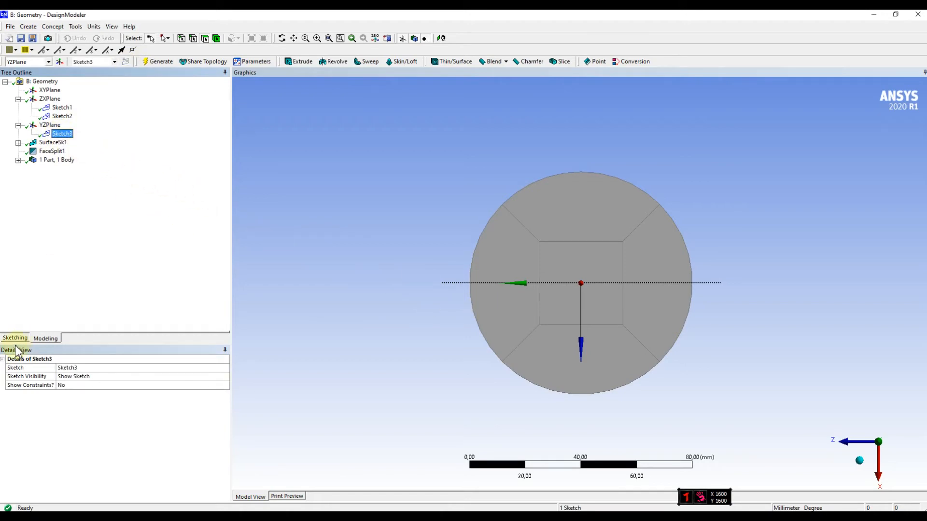
# Draw a line about 285 mm long from the origin along the sketch's horizontal axis, normal to the circular surface
pyautogui.moveTo(693, 364); pyautogui.dragTo(674, 379, button='middle')
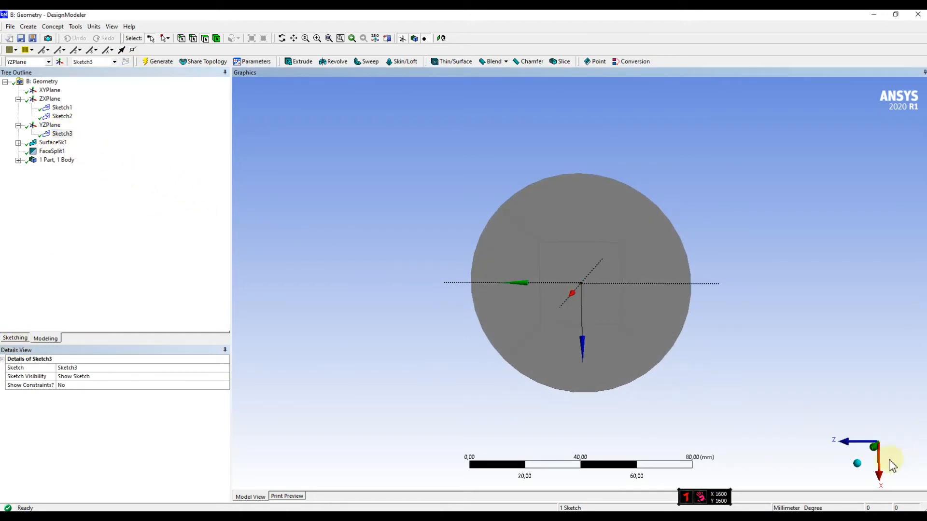
pyautogui.click(858, 444)
pyautogui.click(857, 443)
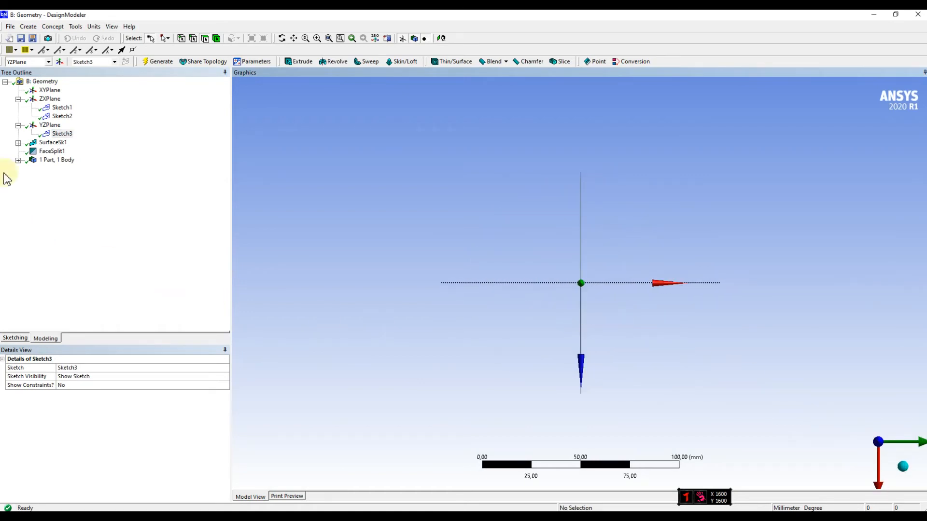
pyautogui.click(19, 337)
pyautogui.click(15, 95)
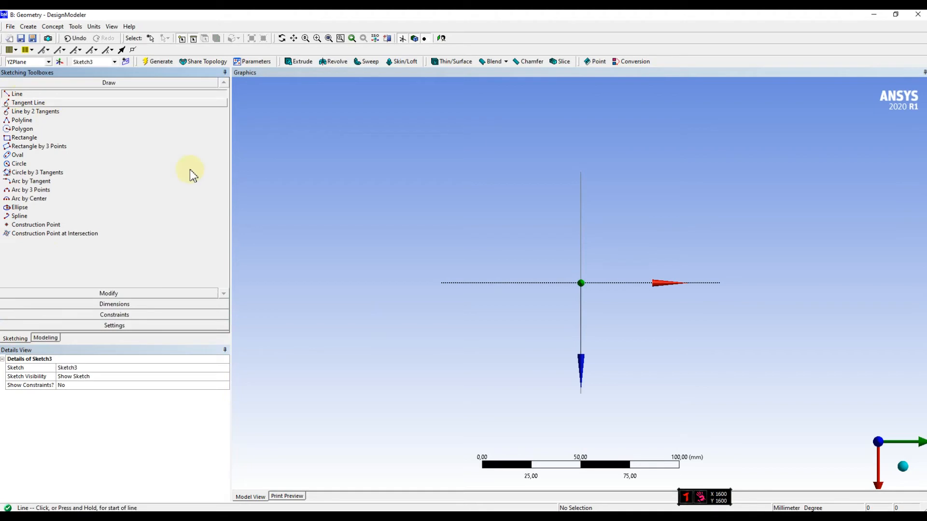
pyautogui.click(581, 283)
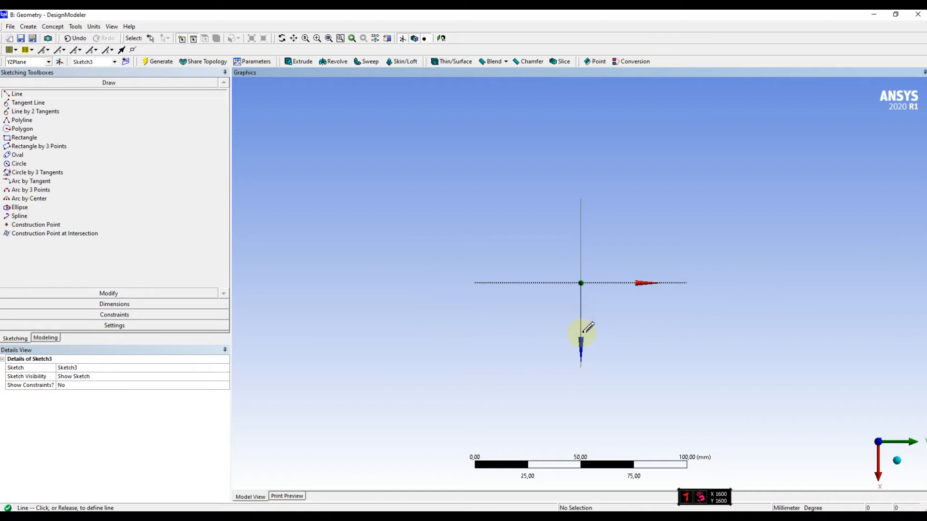
pyautogui.moveTo(585, 308)
pyautogui.mouseDown(button='middle')
pyautogui.moveTo(668, 360)
pyautogui.moveTo(648, 356)
pyautogui.mouseUp(button='middle')
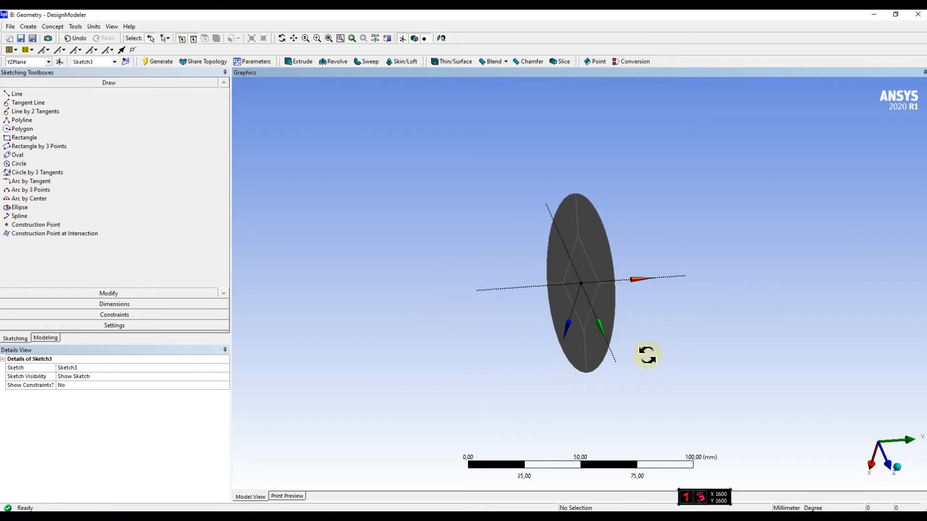
pyautogui.click(17, 94)
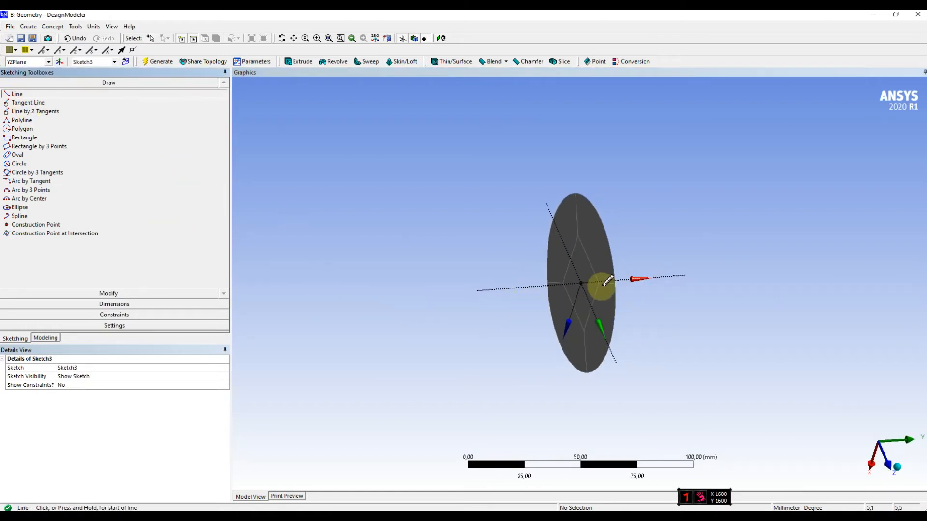
pyautogui.click(584, 283)
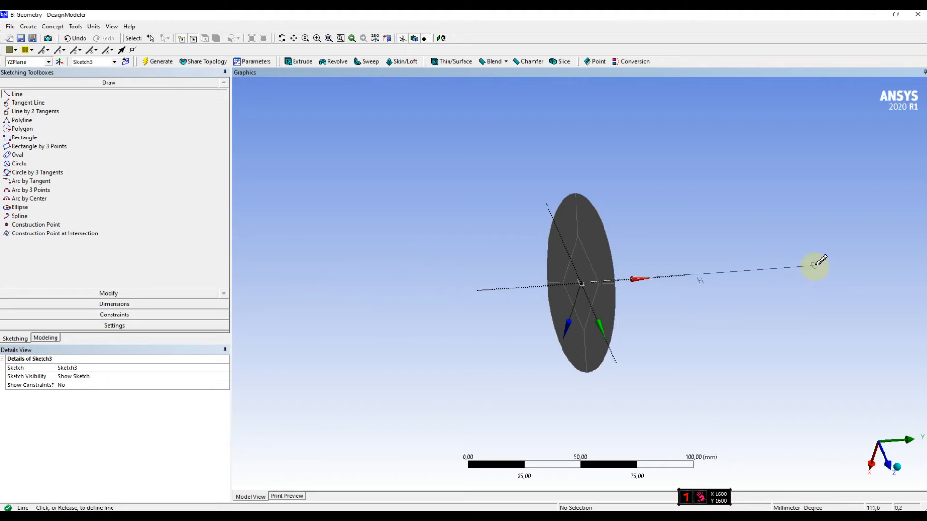
pyautogui.scroll(-3, 796, 260)
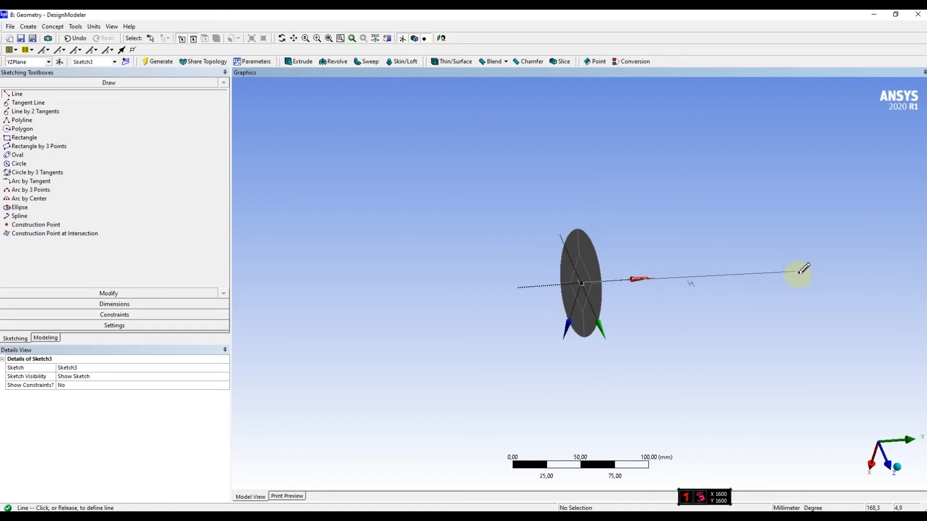
pyautogui.scroll(-2, 831, 259)
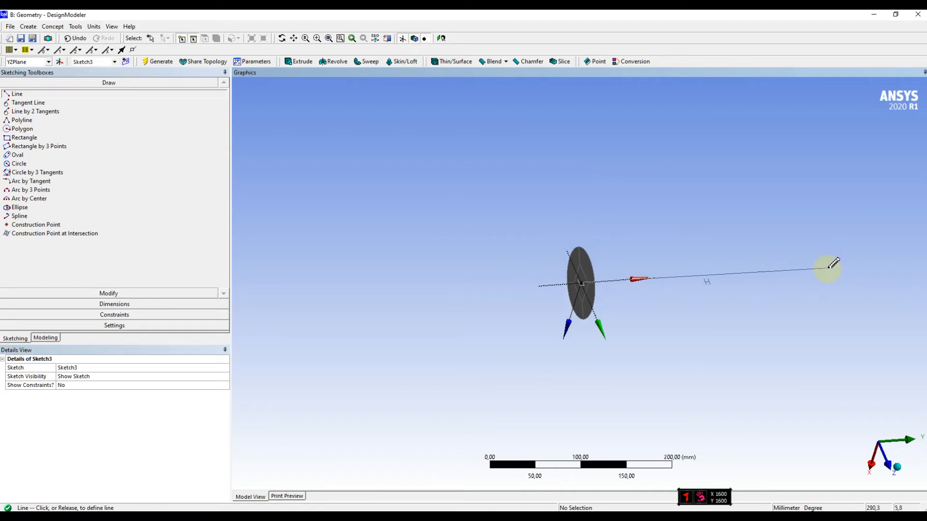
pyautogui.click(820, 266)
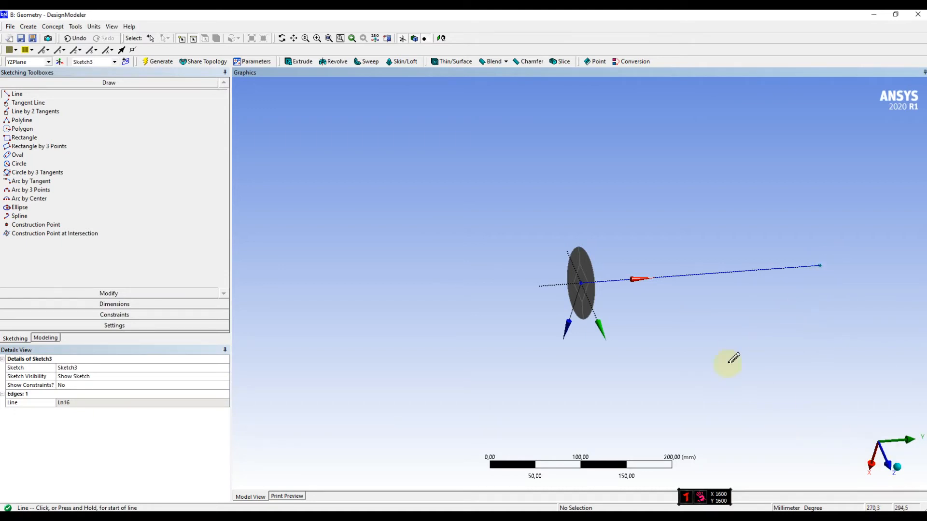
# Draw a second line about 160 mm long from the horizontal line's free end, perpendicular to it in the positive Z direction
pyautogui.click(892, 467)
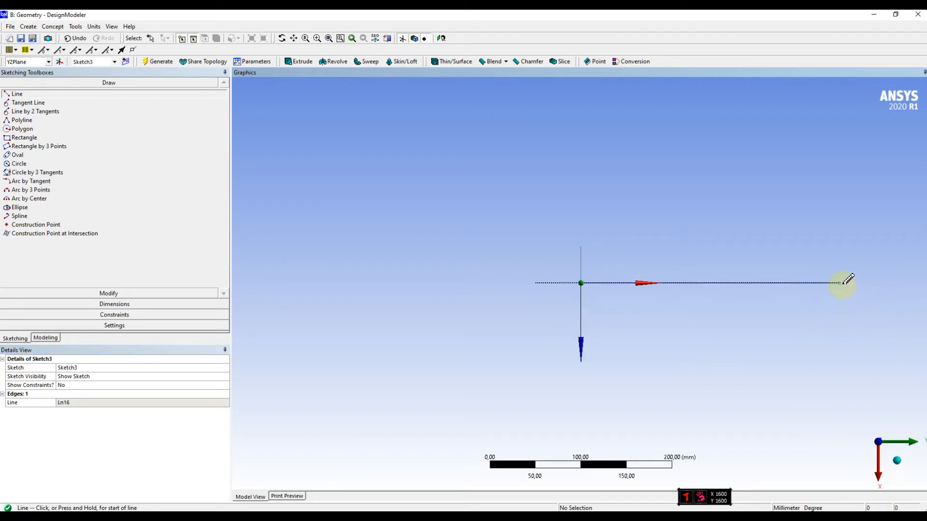
pyautogui.moveTo(780, 310); pyautogui.dragTo(774, 429, button='middle')
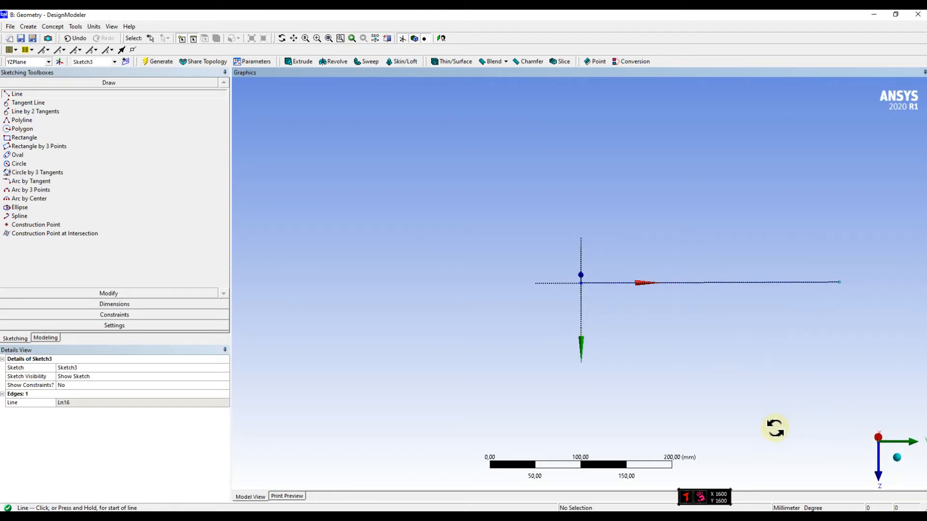
pyautogui.click(840, 282)
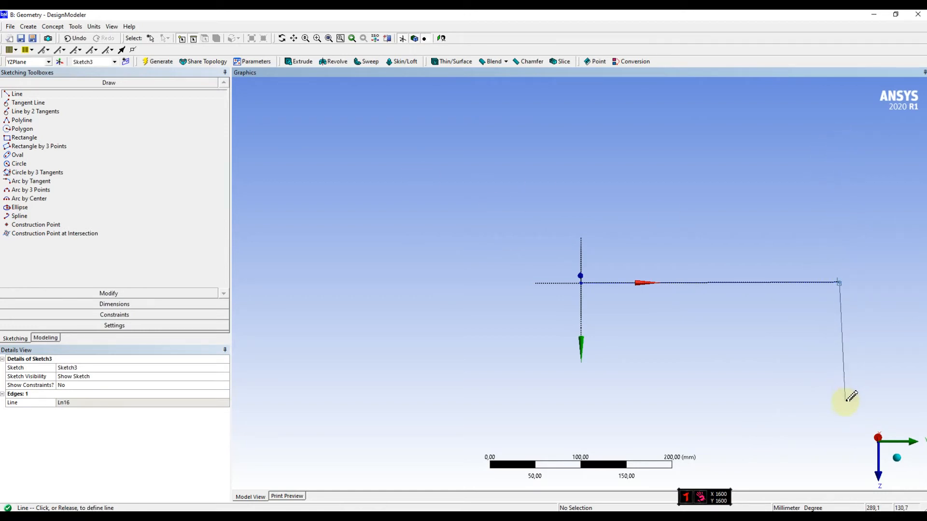
pyautogui.click(841, 427)
pyautogui.scroll(-1, 786, 327)
pyautogui.scroll(-1, 786, 327)
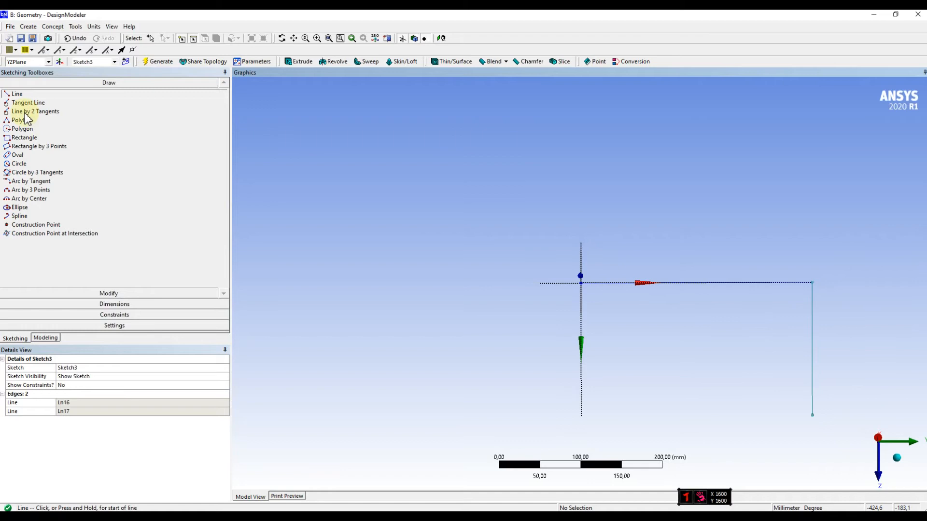
# Fillet the corner between the horizontal and vertical lines with a 2.5 mm radius
pyautogui.click(123, 306)
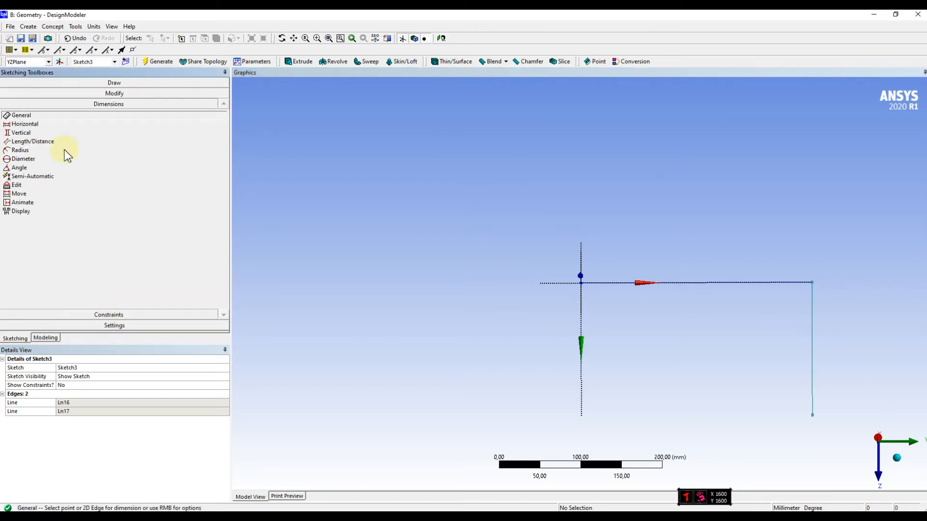
pyautogui.click(114, 93)
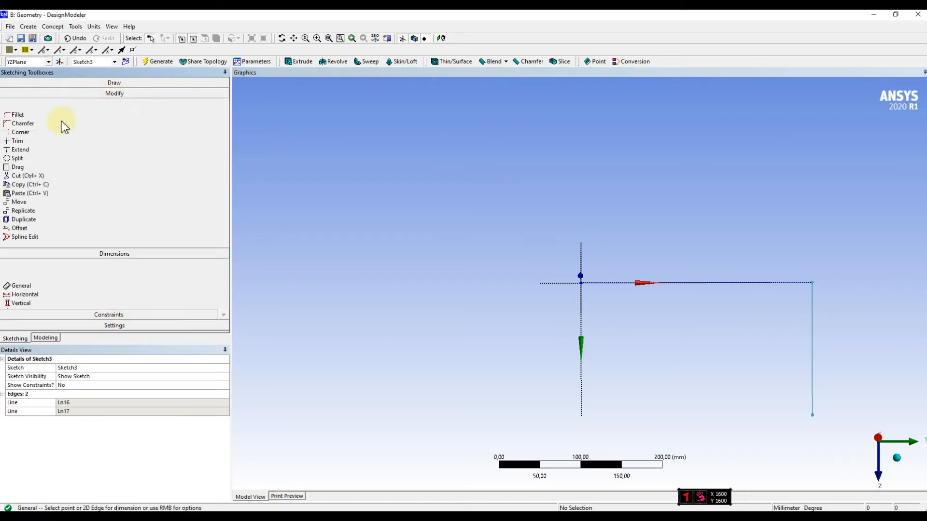
pyautogui.click(24, 105)
pyautogui.click(791, 288)
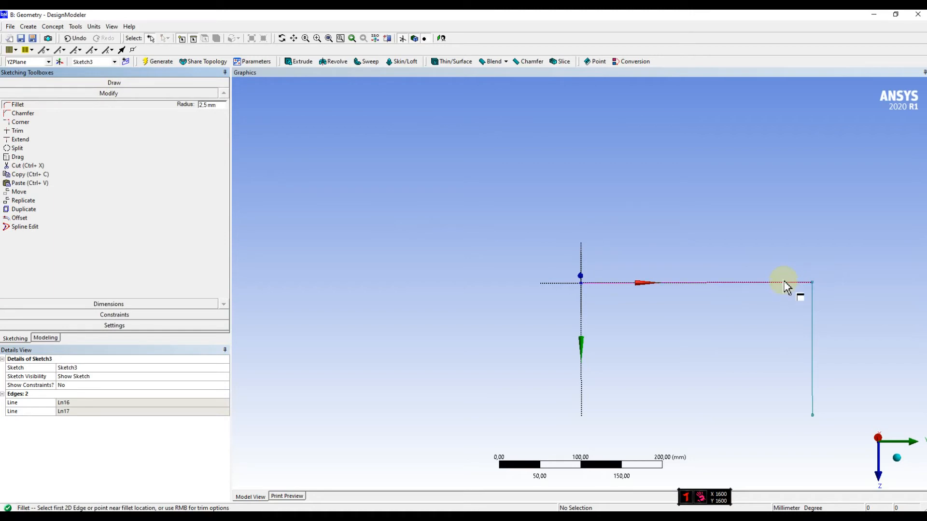
pyautogui.click(812, 309)
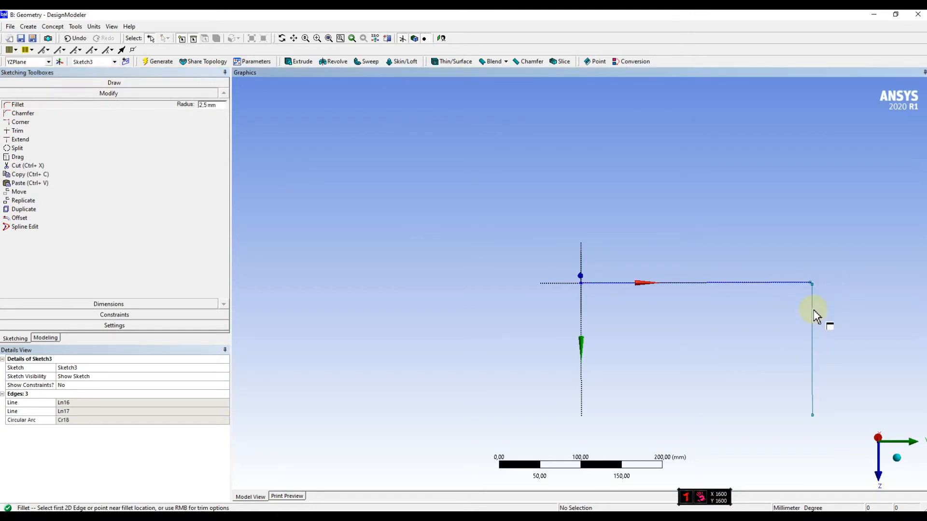
# Add a radius dimension to the corner fillet and set it to 150 mm
pyautogui.scroll(1, 820, 295)
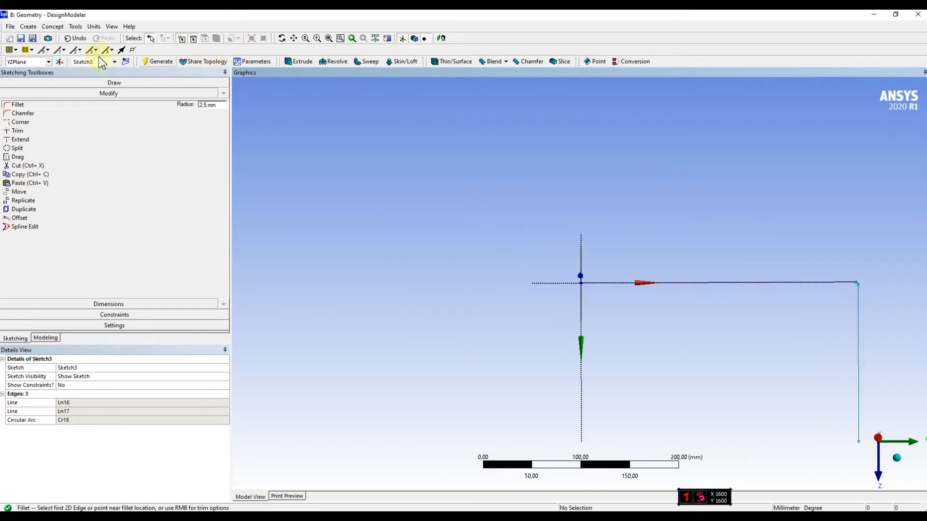
pyautogui.click(317, 39)
pyautogui.moveTo(811, 250); pyautogui.dragTo(886, 309)
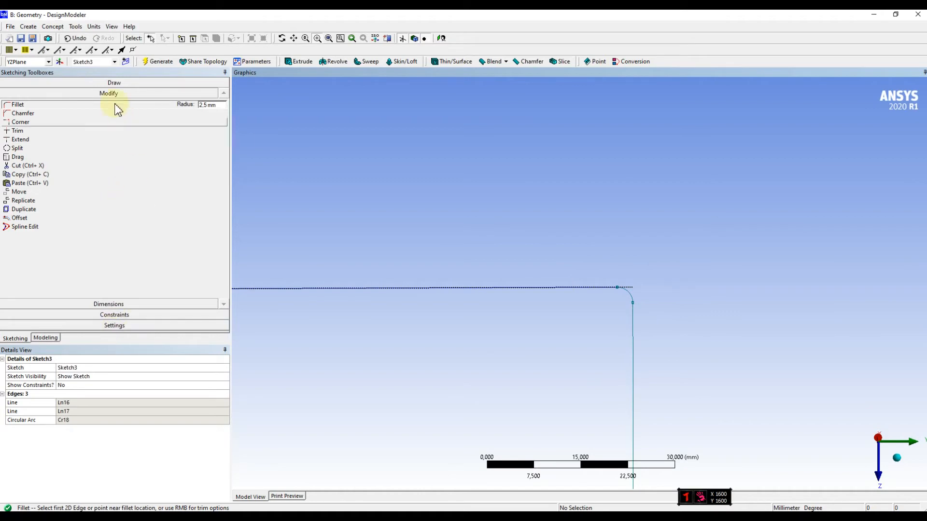
pyautogui.click(123, 306)
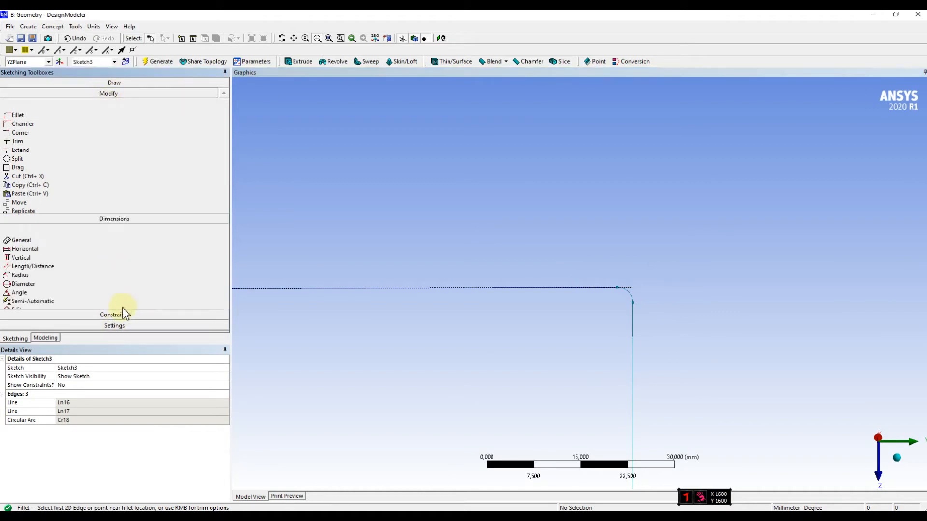
pyautogui.click(22, 150)
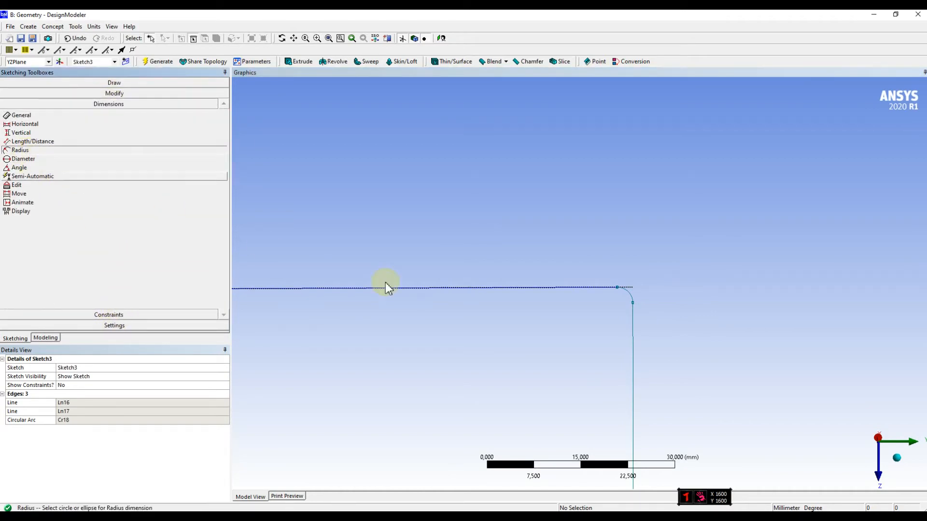
pyautogui.click(629, 294)
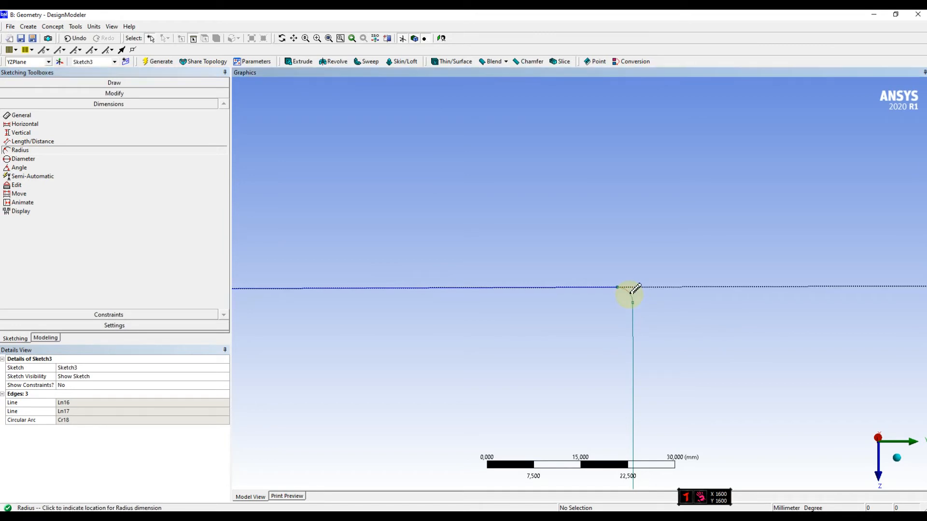
pyautogui.click(707, 215)
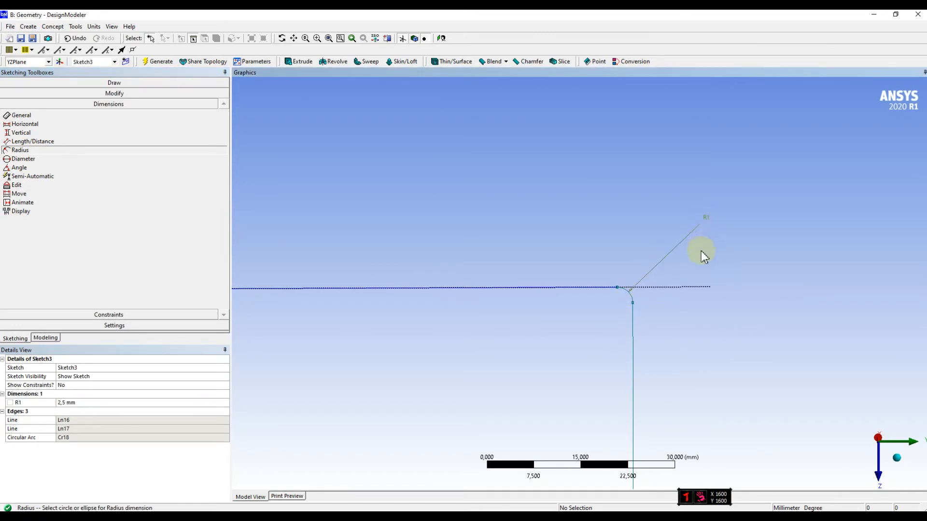
pyautogui.click(72, 402)
pyautogui.write('1')
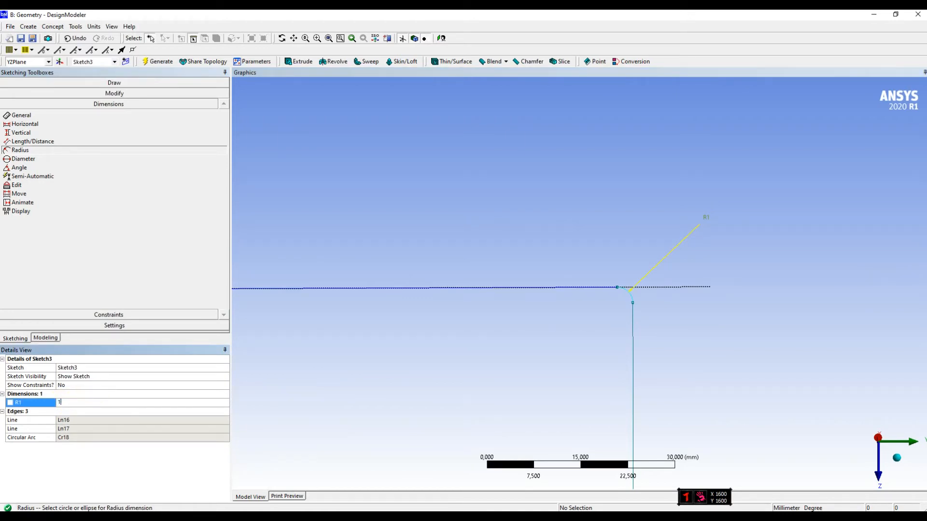
pyautogui.write('50')
pyautogui.press('Return')
# Add a vertical dimension between the endpoints of the straight segment below the bend and set it to 150 mm
pyautogui.scroll(-10, 731, 290)
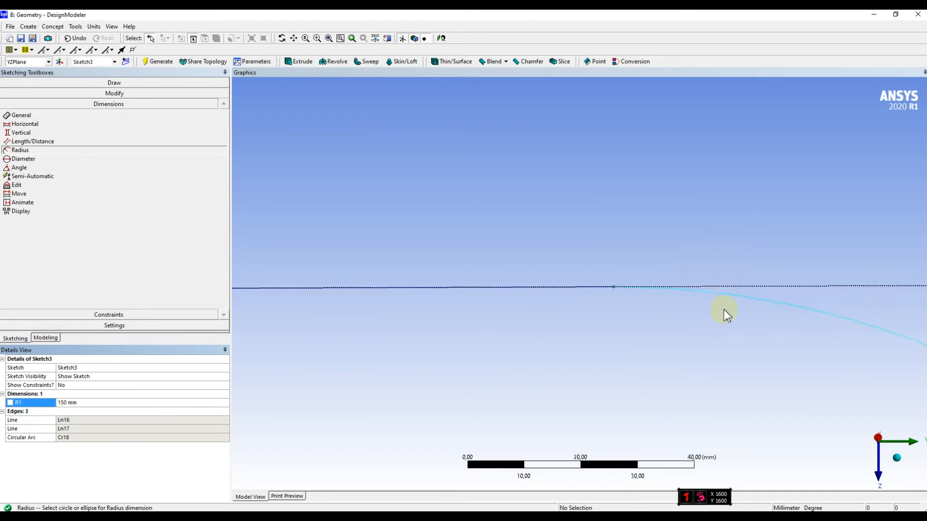
pyautogui.scroll(-2, 714, 328)
pyautogui.moveTo(693, 337)
pyautogui.mouseDown(button='middle')
pyautogui.moveTo(751, 331)
pyautogui.moveTo(766, 347)
pyautogui.moveTo(734, 326)
pyautogui.moveTo(663, 323)
pyautogui.mouseUp(button='middle')
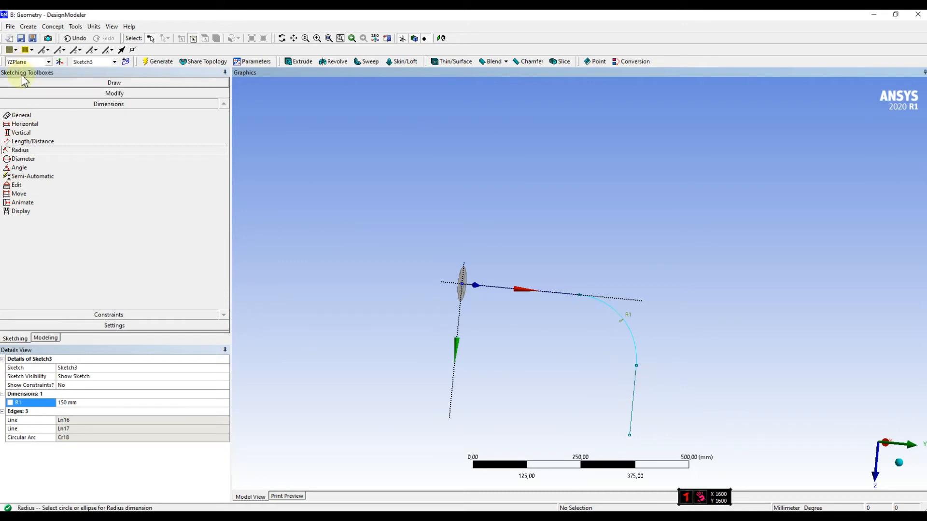
pyautogui.click(25, 124)
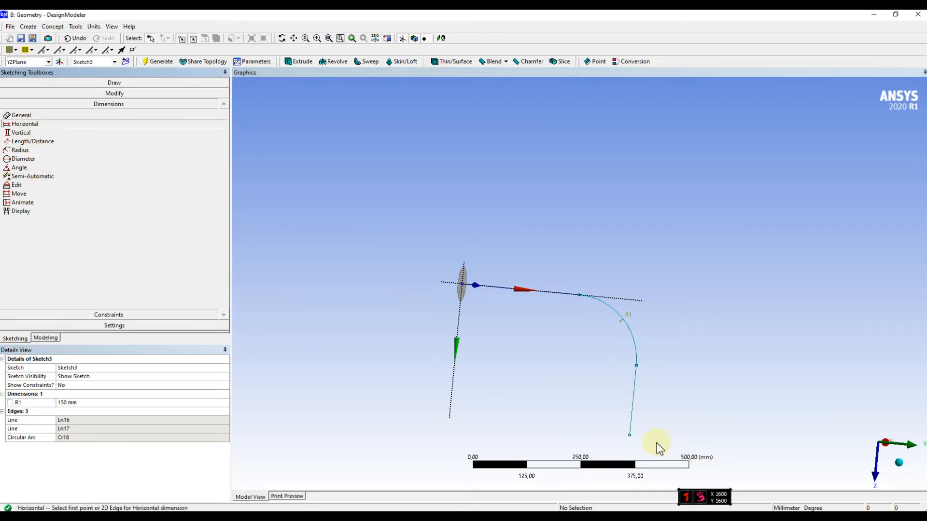
pyautogui.click(20, 133)
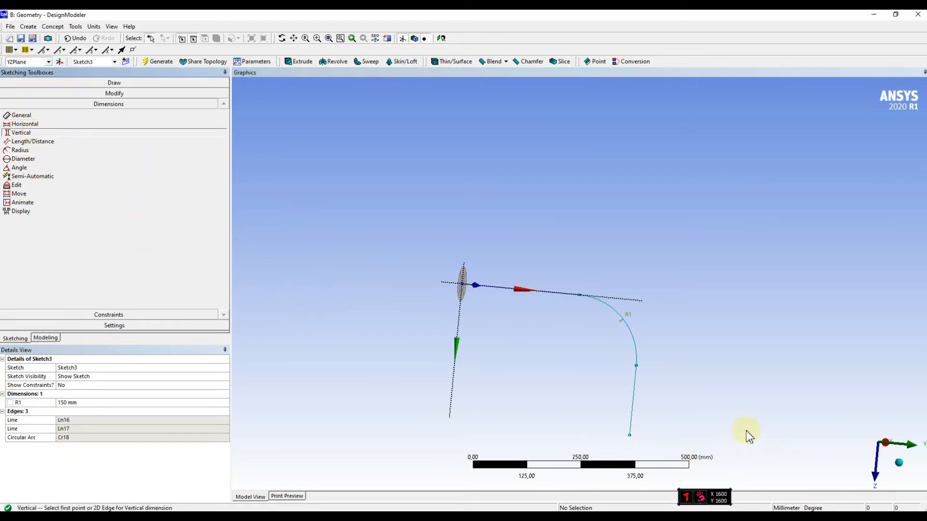
pyautogui.click(636, 366)
pyautogui.click(630, 435)
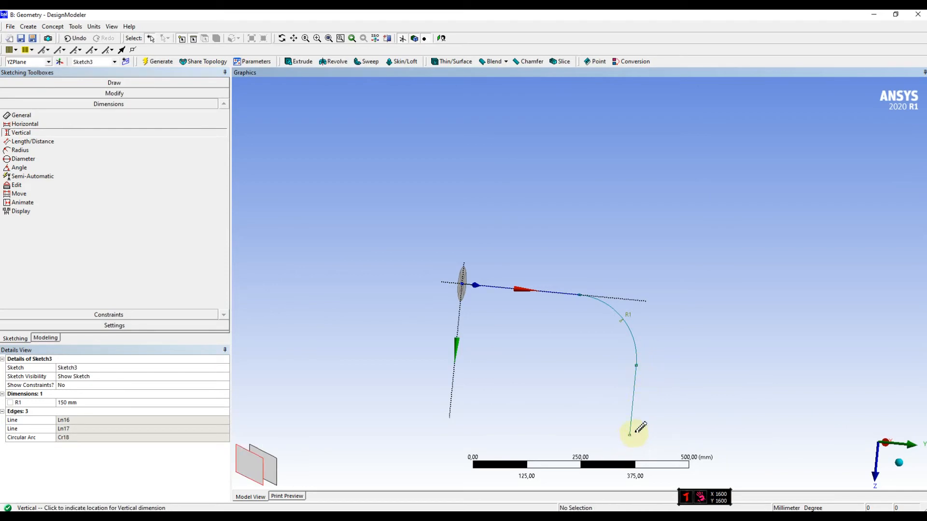
pyautogui.click(656, 409)
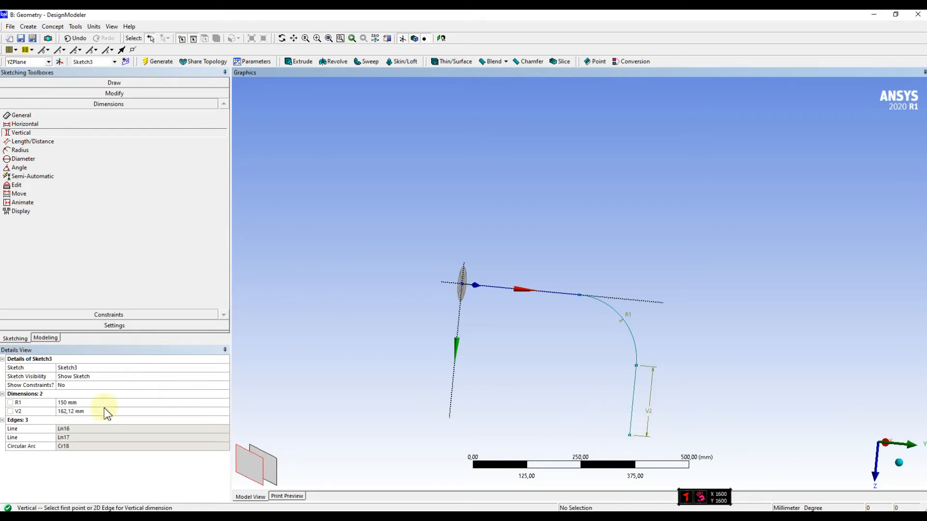
pyautogui.click(73, 411)
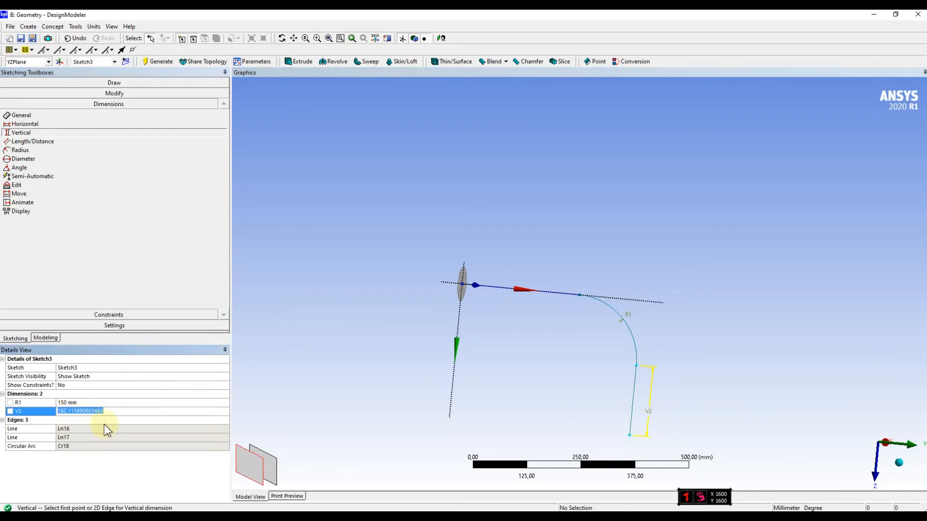
pyautogui.write('150')
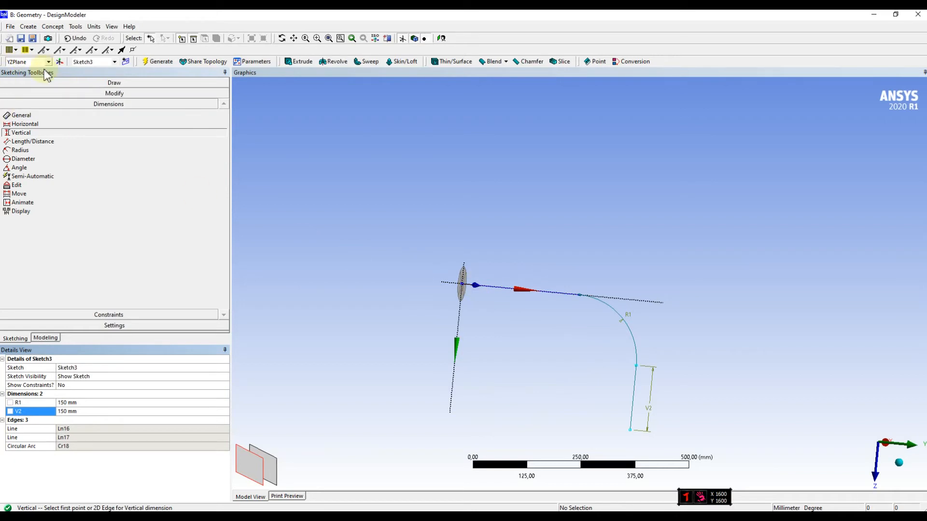
# Generate the geometry with the dimensioned path sketch and return to modeling mode
pyautogui.click(165, 61)
pyautogui.moveTo(680, 377)
pyautogui.mouseDown(button='middle')
pyautogui.moveTo(726, 372)
pyautogui.moveTo(619, 360)
pyautogui.mouseUp(button='middle')
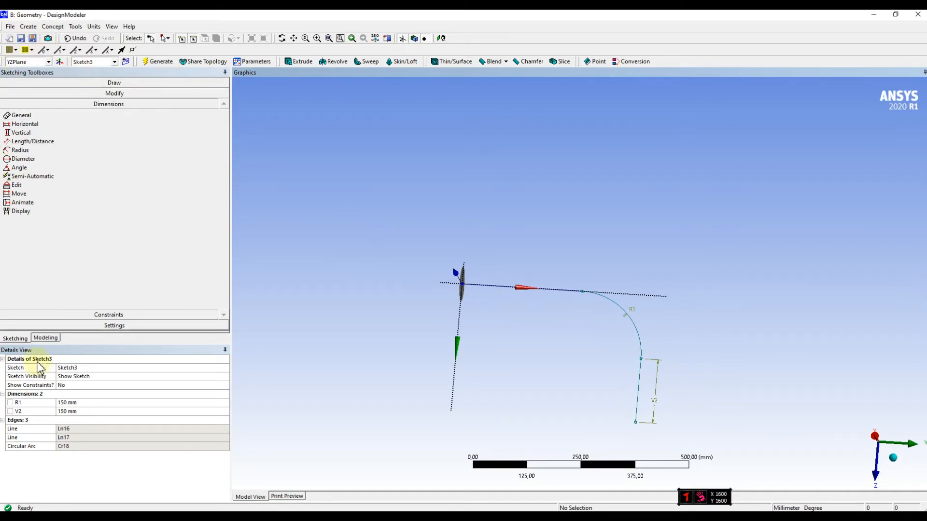
pyautogui.click(46, 339)
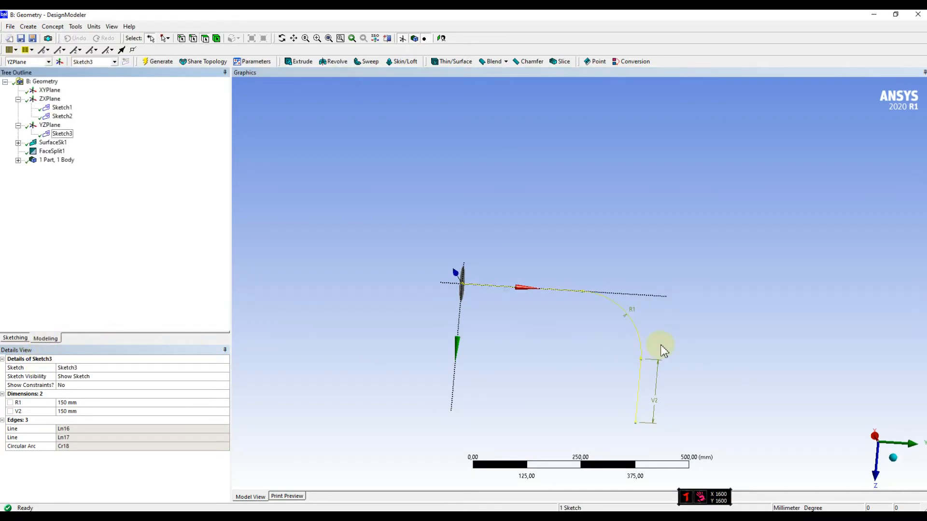
# Start a Sweep feature and assign one outer face segment of the split circular surface as its profile
pyautogui.moveTo(661, 350); pyautogui.dragTo(761, 337, button='middle')
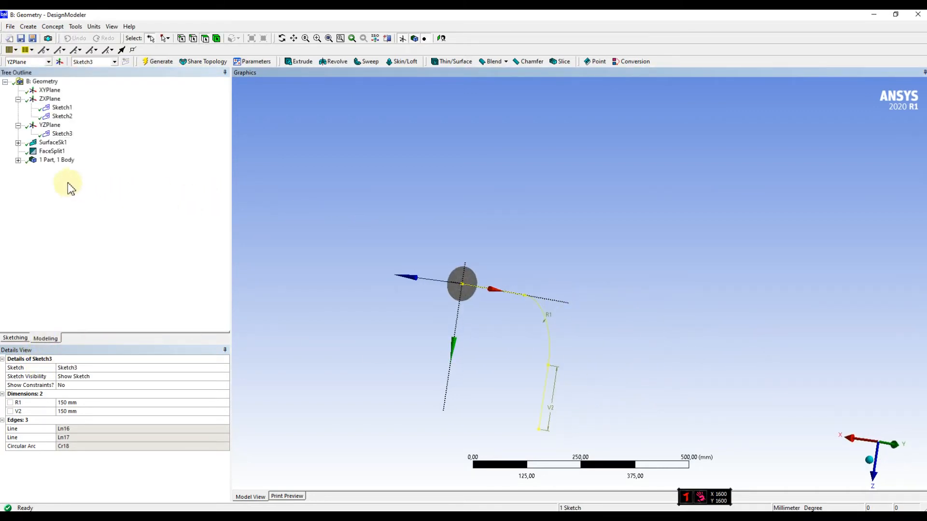
pyautogui.click(65, 28)
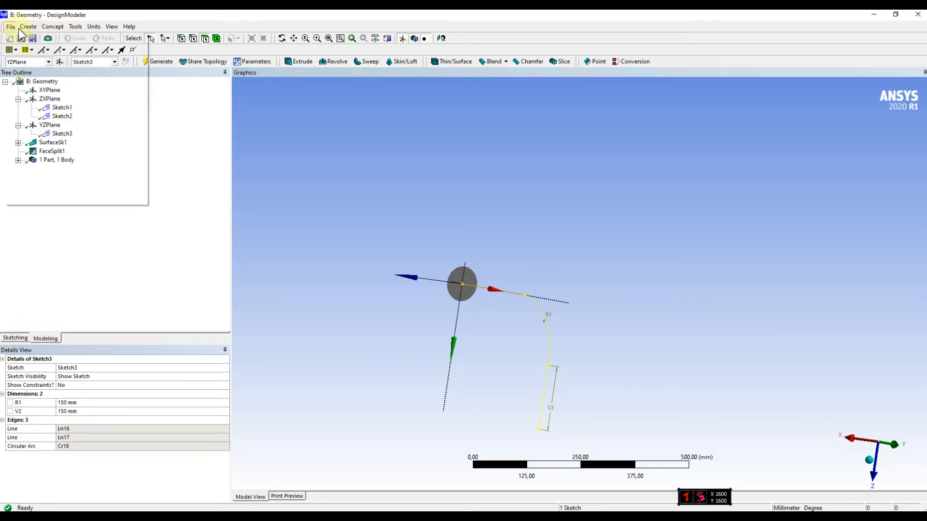
pyautogui.moveTo(28, 33)
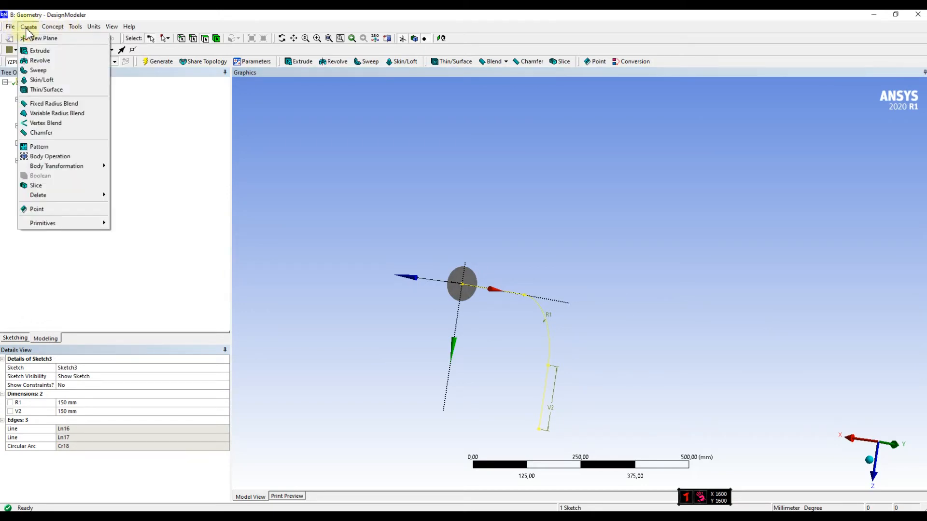
pyautogui.click(40, 70)
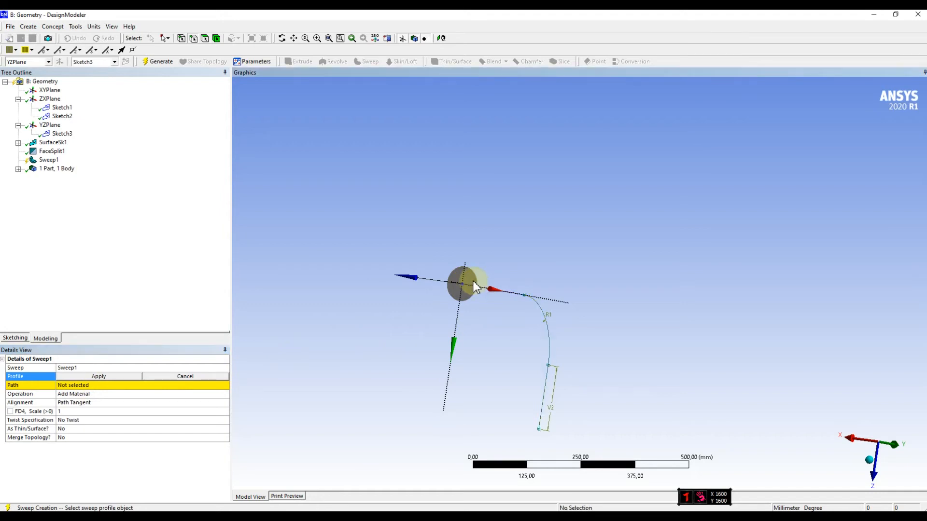
pyautogui.scroll(3, 473, 282)
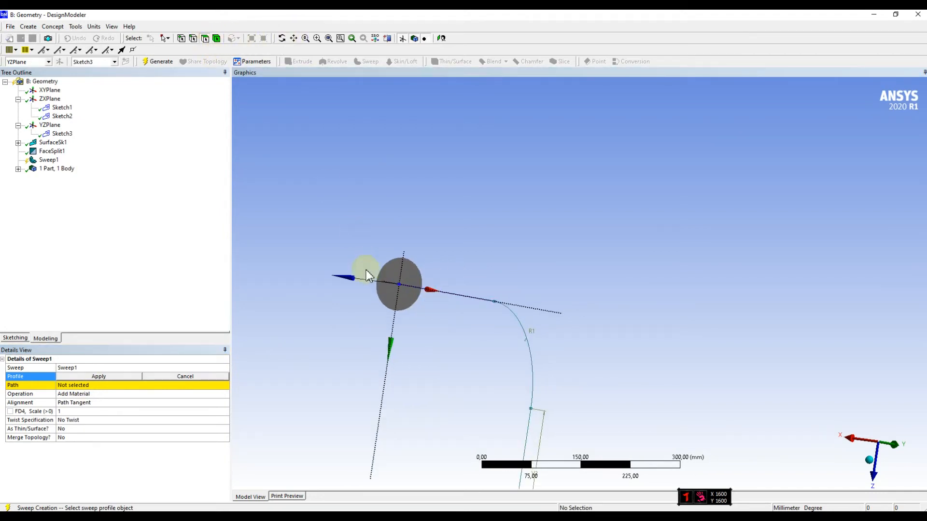
pyautogui.click(416, 282)
pyautogui.moveTo(415, 285)
pyautogui.mouseDown(button='middle')
pyautogui.moveTo(362, 347)
pyautogui.moveTo(347, 331)
pyautogui.moveTo(436, 308)
pyautogui.moveTo(425, 309)
pyautogui.mouseUp(button='middle')
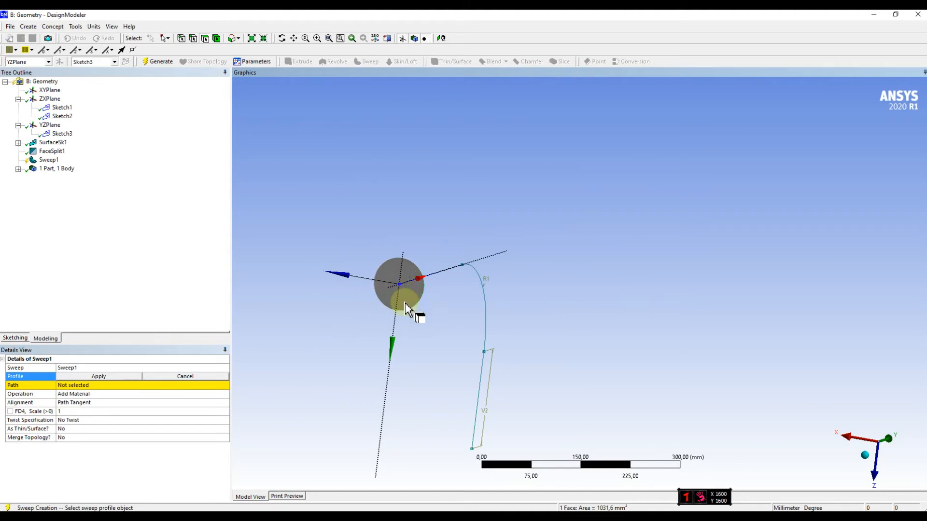
pyautogui.moveTo(429, 299); pyautogui.dragTo(82, 319, button='middle')
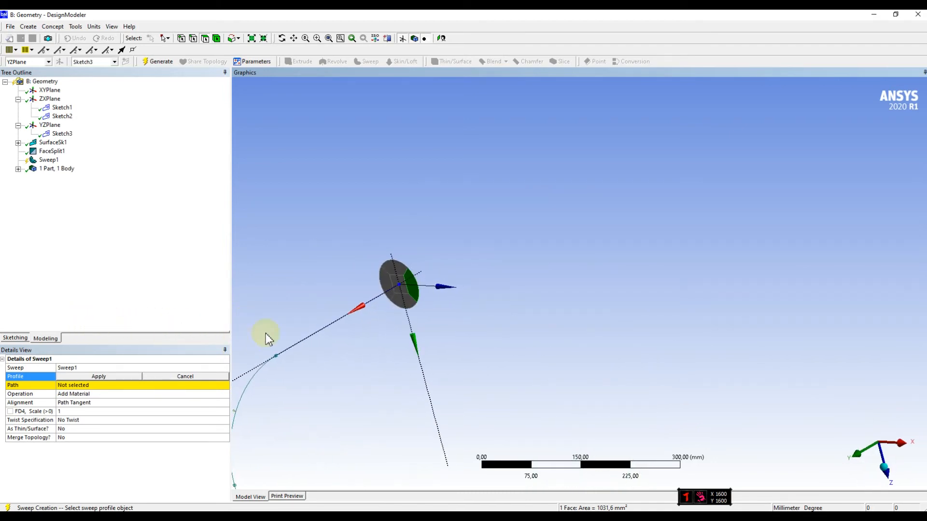
pyautogui.click(93, 377)
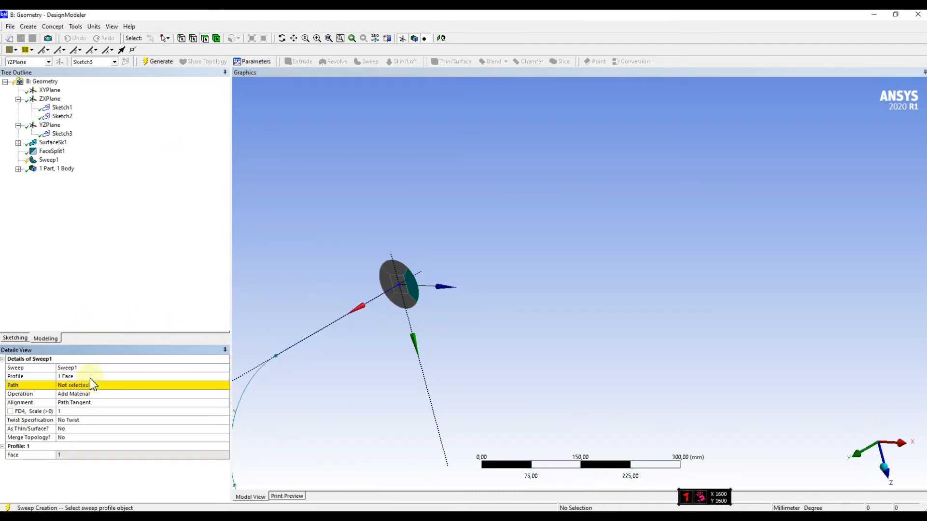
# Try to assign the whole bent path sketch, Sketch3, as the sweep's path
pyautogui.click(121, 388)
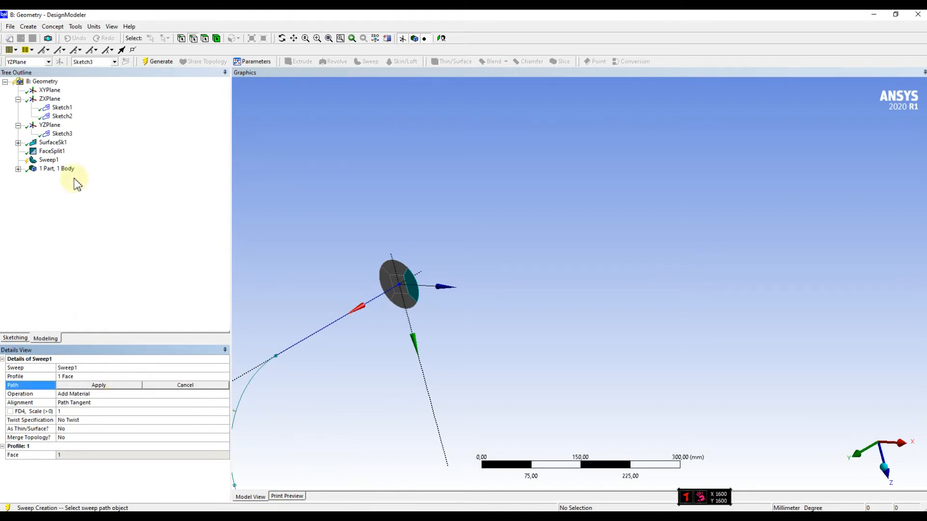
pyautogui.click(67, 135)
pyautogui.scroll(-3, 393, 345)
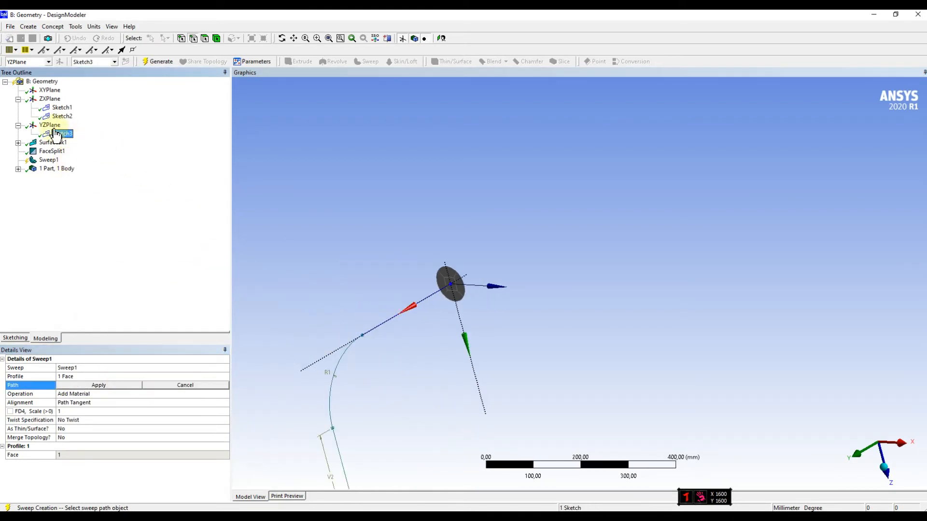
pyautogui.click(111, 385)
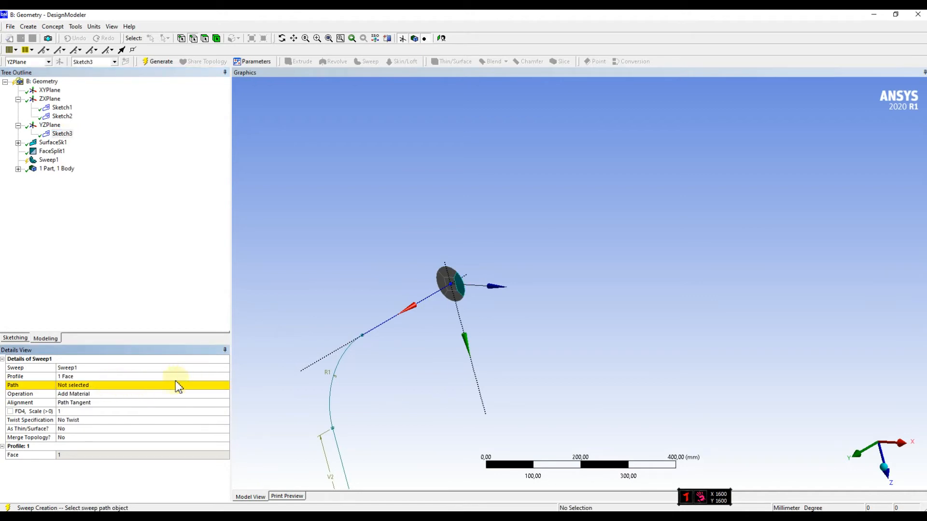
pyautogui.click(145, 389)
pyautogui.click(64, 134)
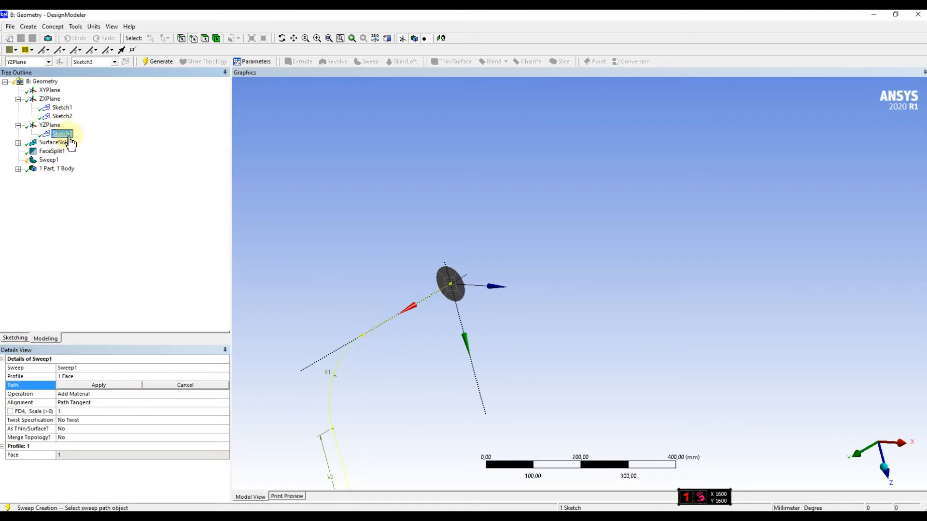
# Select both straight lines and the arc of the bent path sketch as edges for the sweep path
pyautogui.click(376, 328)
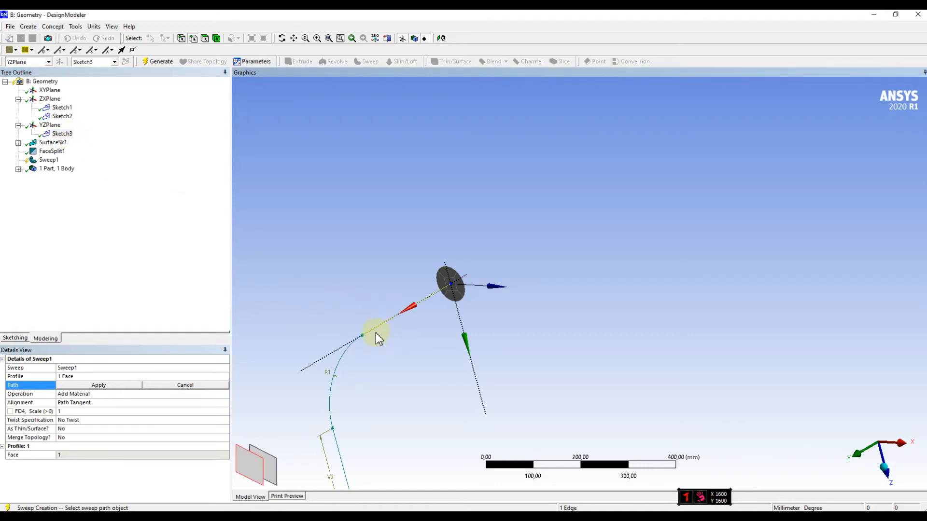
pyautogui.keyDown('ctrl'); pyautogui.click(338, 358); pyautogui.keyUp('ctrl')
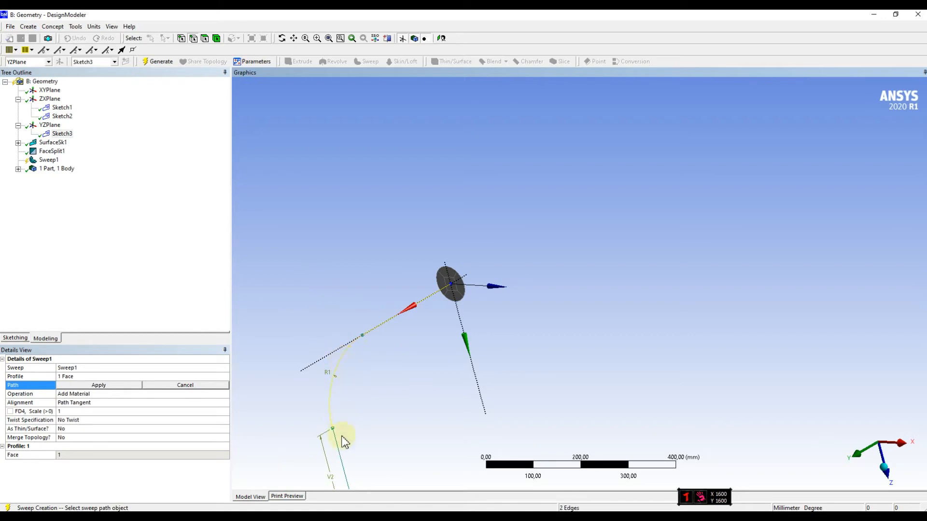
pyautogui.keyDown('ctrl'); pyautogui.click(339, 448); pyautogui.keyUp('ctrl')
pyautogui.moveTo(388, 374); pyautogui.dragTo(372, 335, button='middle')
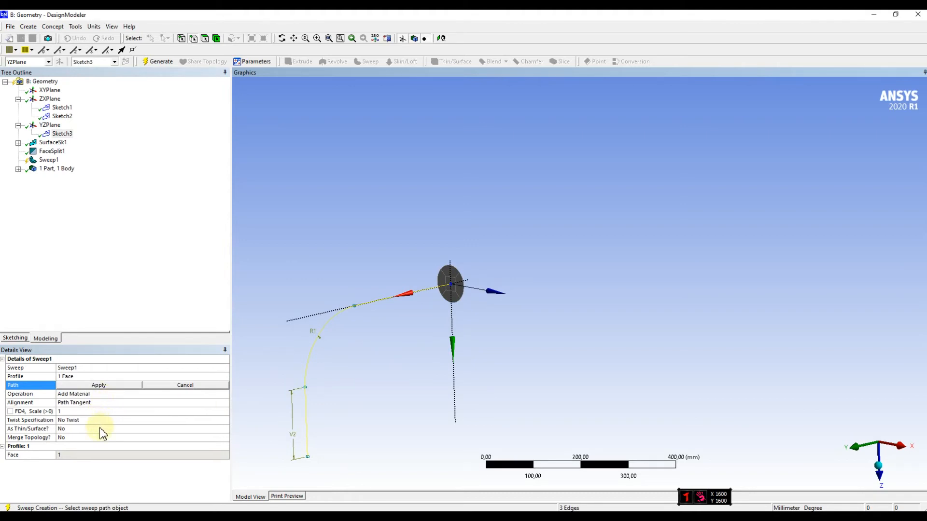
# Set the sweep's operation to Add Frozen
pyautogui.click(99, 396)
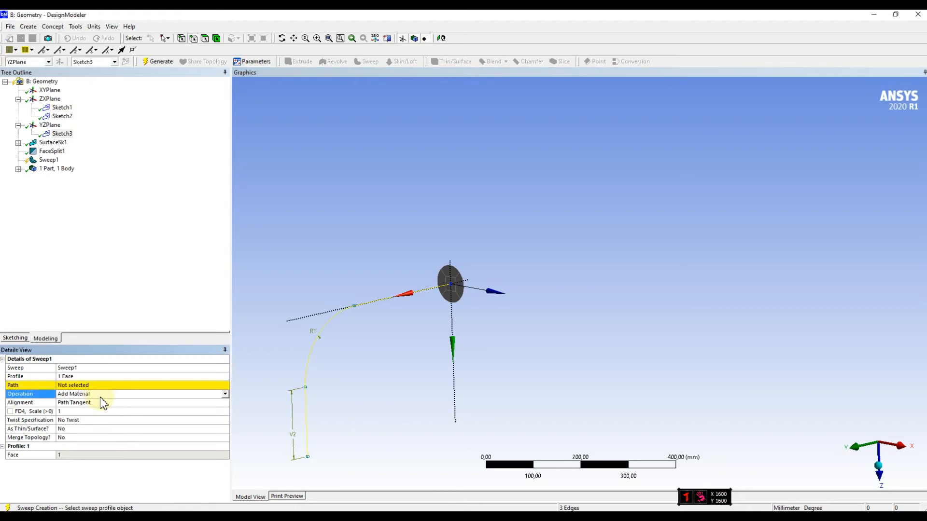
pyautogui.click(225, 395)
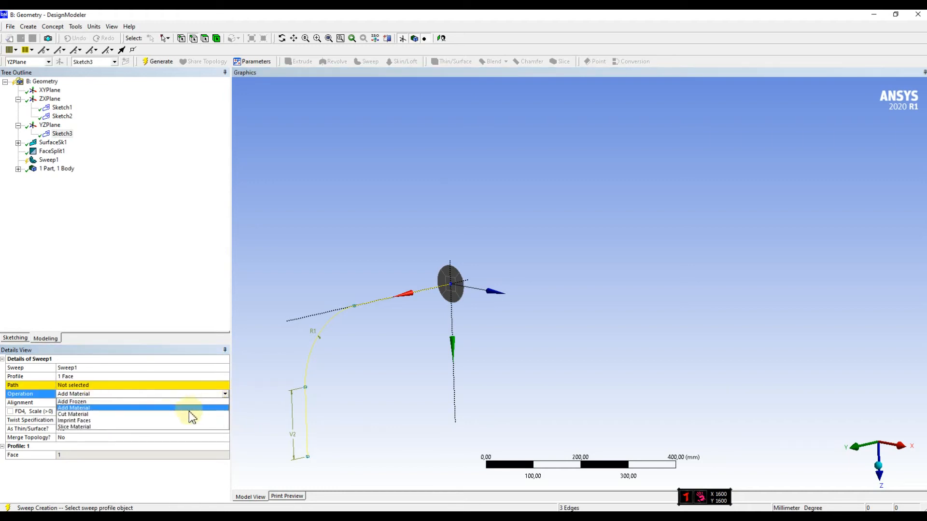
pyautogui.click(94, 401)
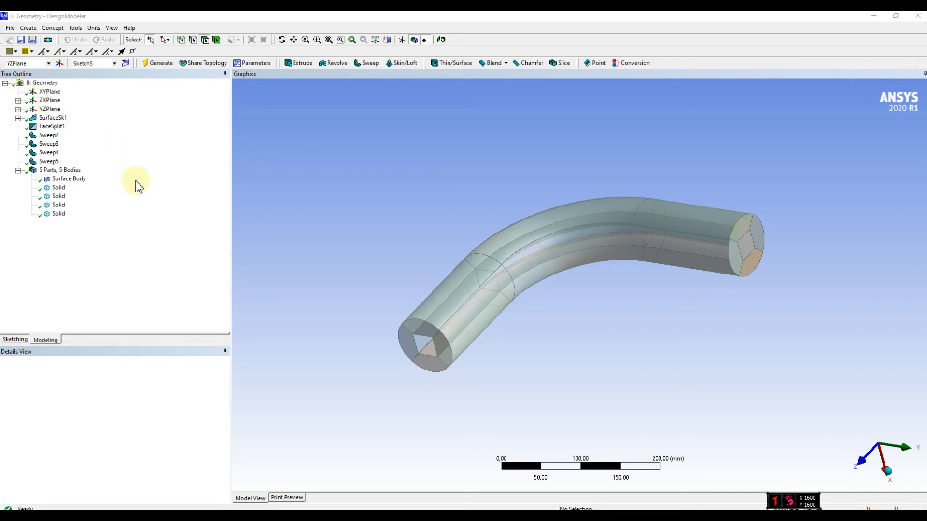
# Start another Sweep feature and assign the central square face at the pipe's end as its profile
pyautogui.click(45, 30)
pyautogui.moveTo(34, 29)
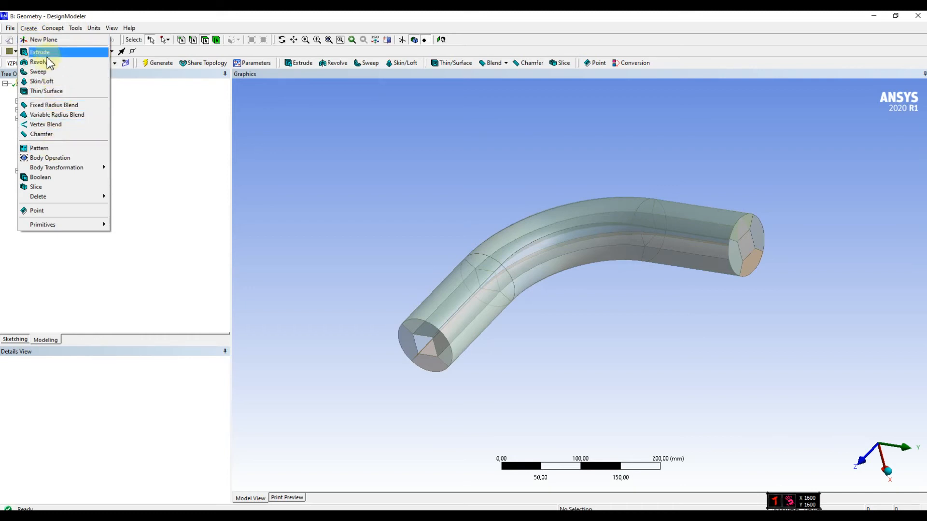
pyautogui.click(39, 72)
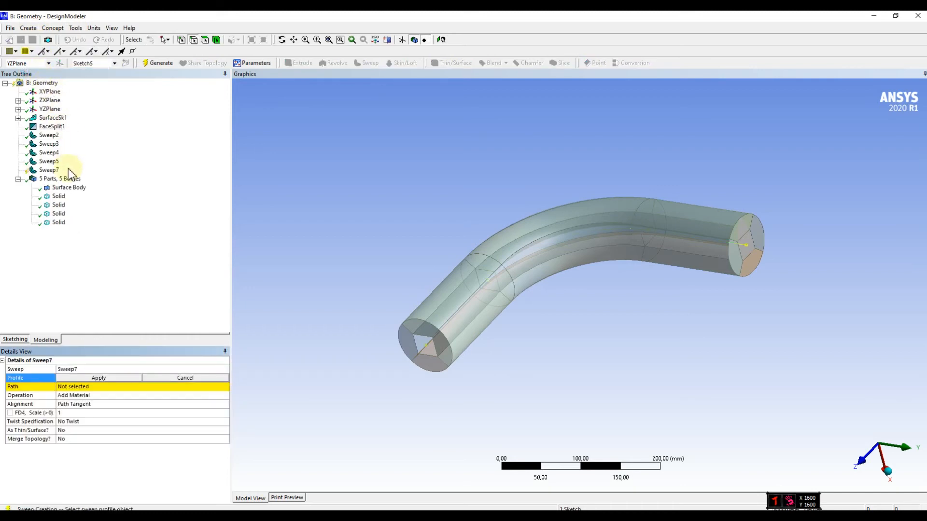
pyautogui.click(44, 173)
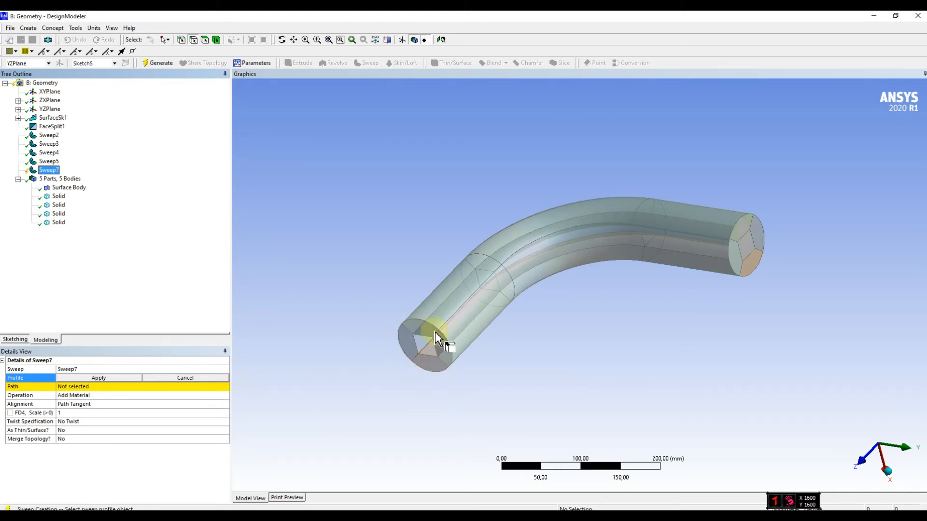
pyautogui.click(204, 40)
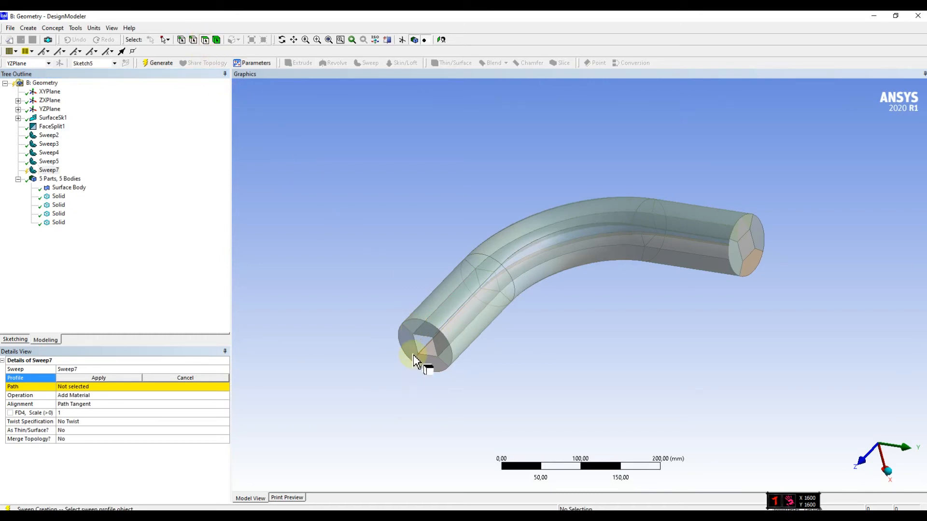
pyautogui.click(746, 248)
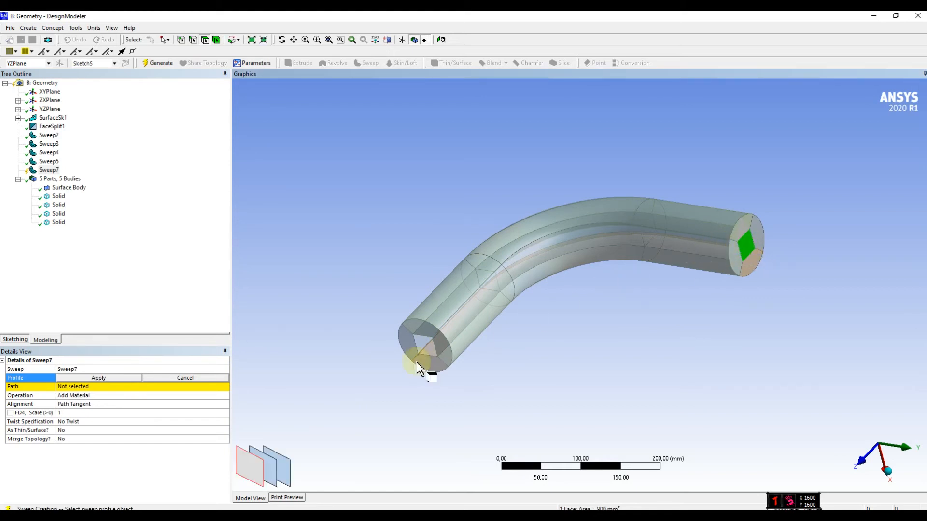
pyautogui.click(84, 380)
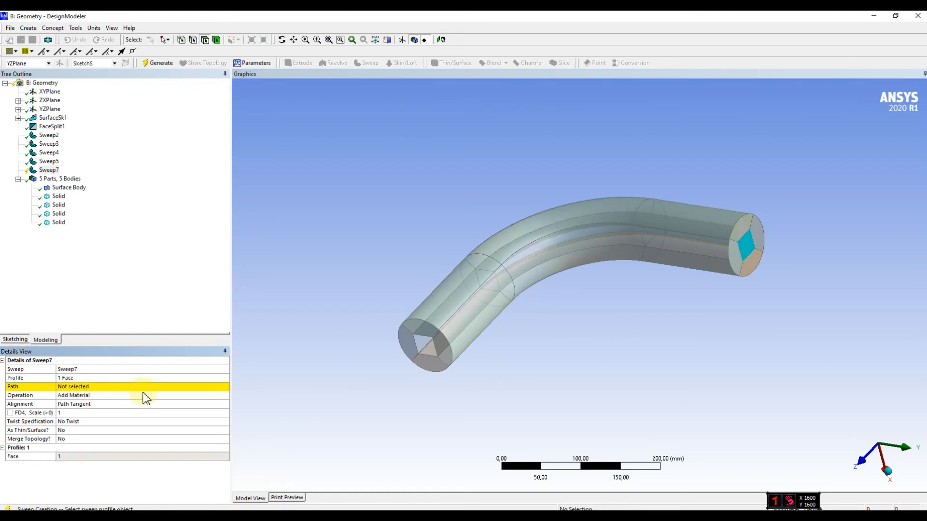
# Assign three connected inner edges running along the bent pipe, straight, curved and straight, as the central sweep's path
pyautogui.click(98, 387)
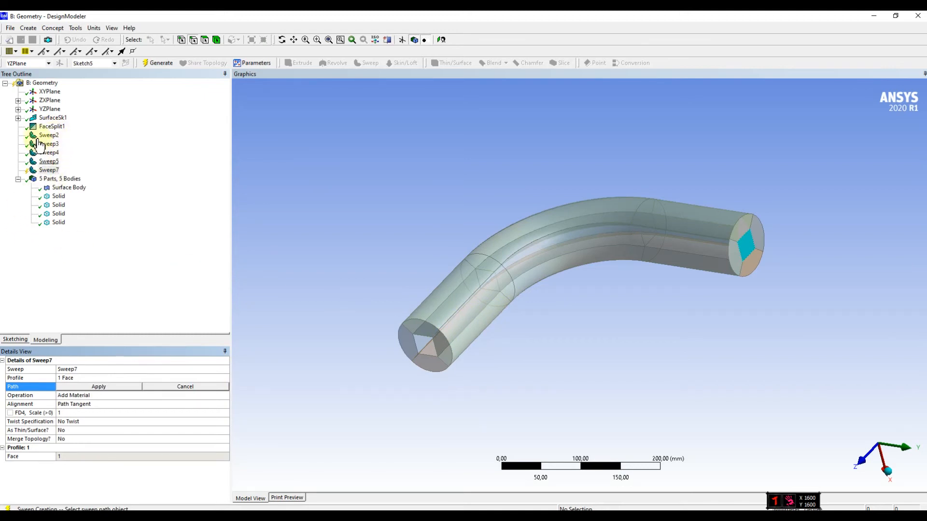
pyautogui.click(18, 118)
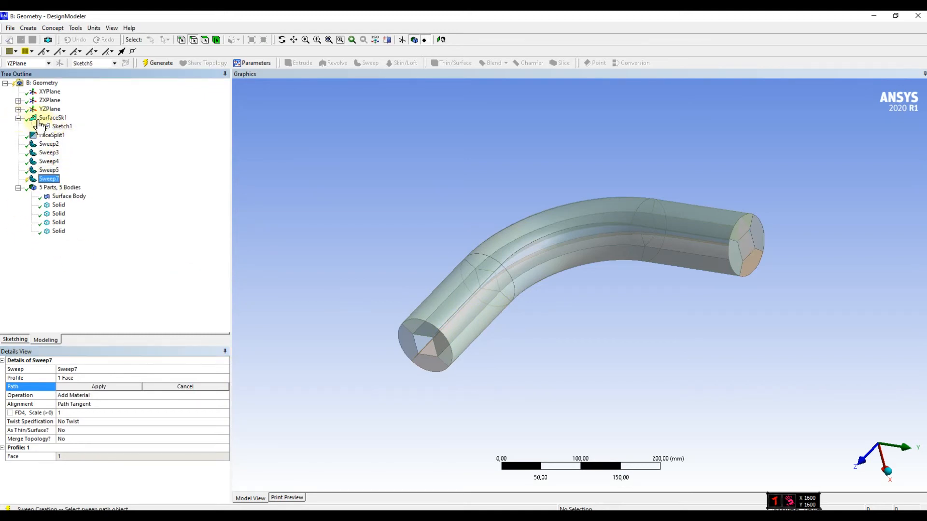
pyautogui.click(18, 100)
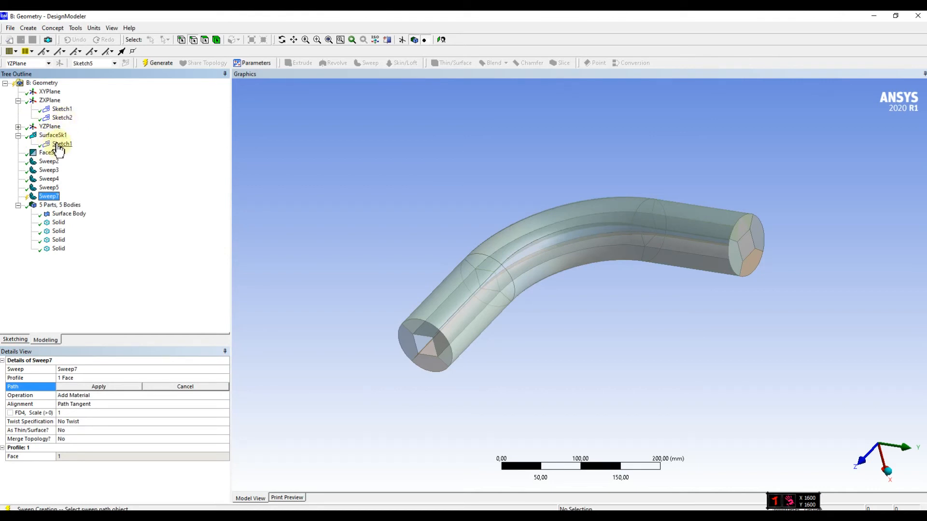
pyautogui.click(58, 144)
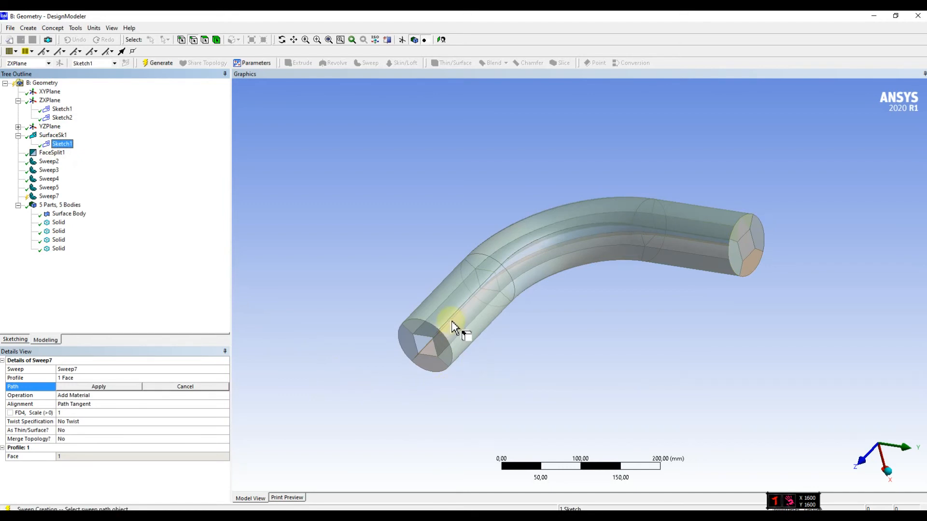
pyautogui.moveTo(606, 275); pyautogui.dragTo(691, 254, button='middle')
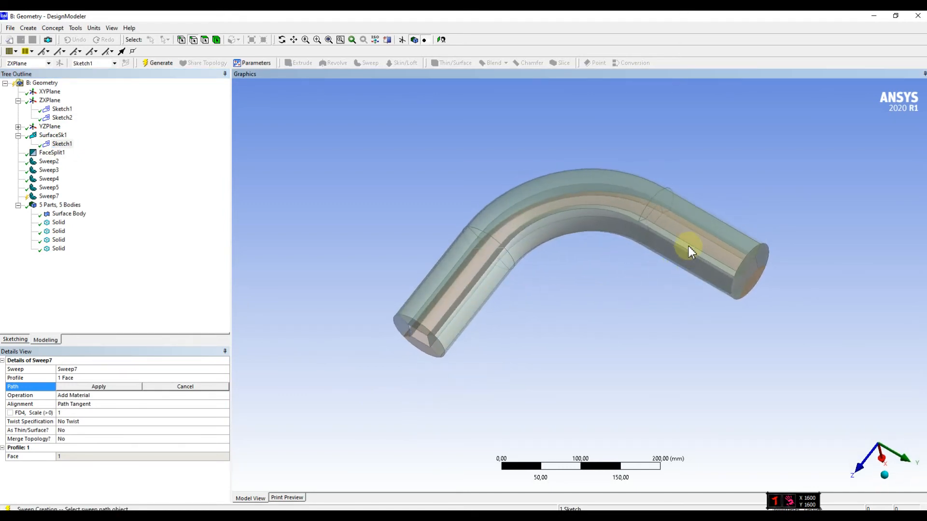
pyautogui.click(708, 239)
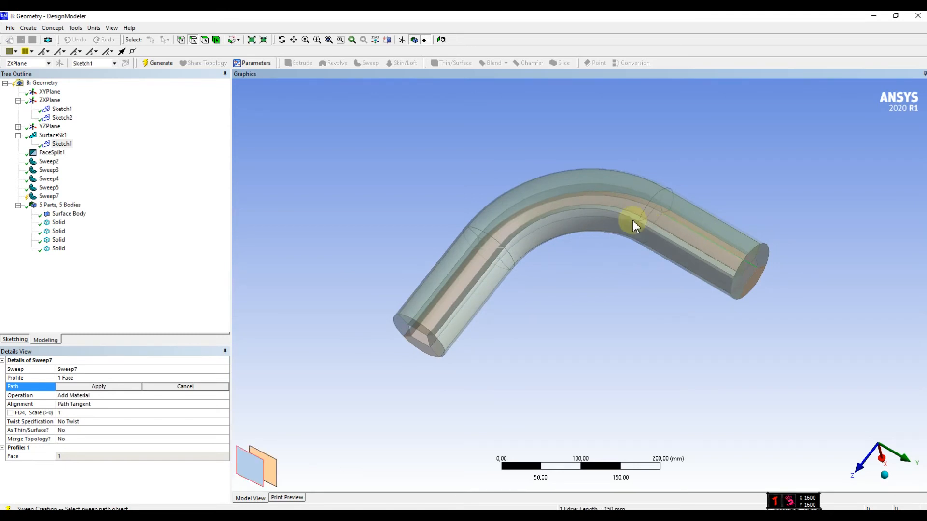
pyautogui.keyDown('ctrl'); pyautogui.click(588, 196); pyautogui.keyUp('ctrl')
pyautogui.keyDown('ctrl'); pyautogui.click(475, 260); pyautogui.keyUp('ctrl')
pyautogui.click(112, 388)
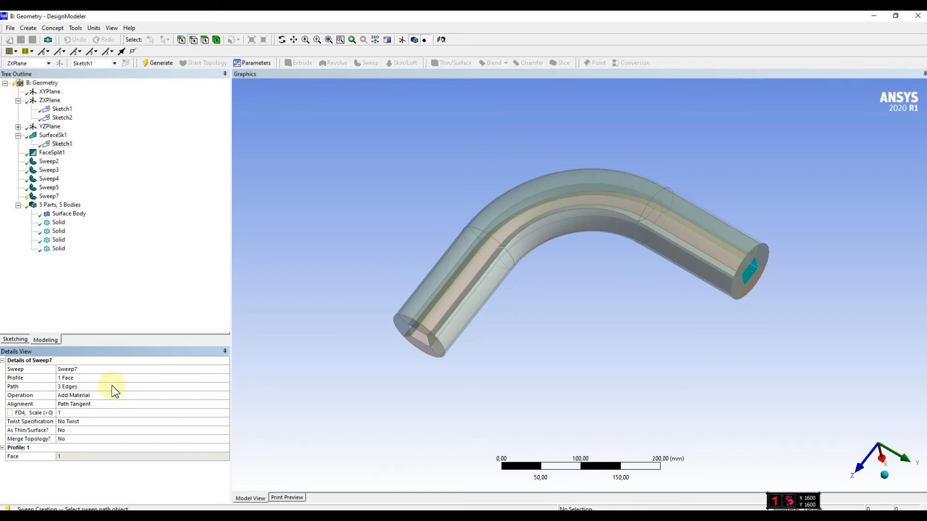
# Generate the central square sweep with Add Material and inspect the core at both pipe ends
pyautogui.click(163, 66)
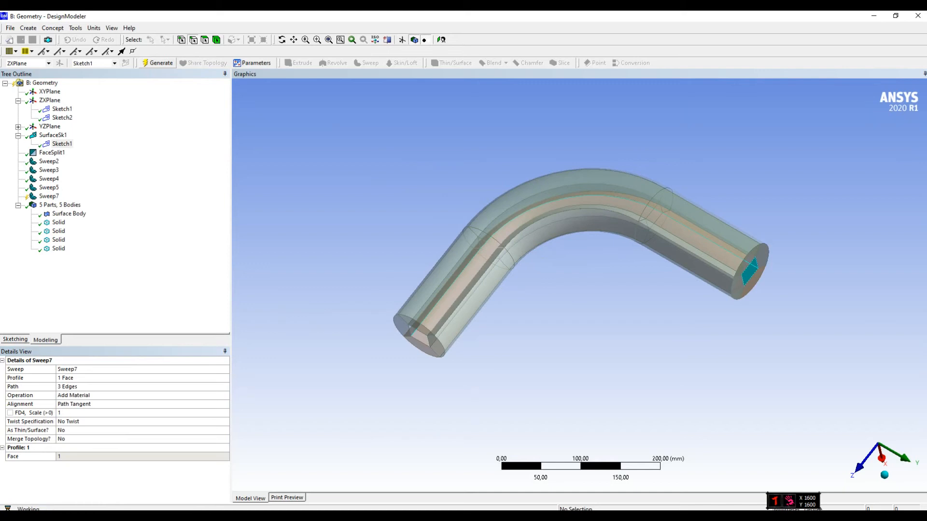
pyautogui.moveTo(472, 339); pyautogui.dragTo(433, 321, button='middle')
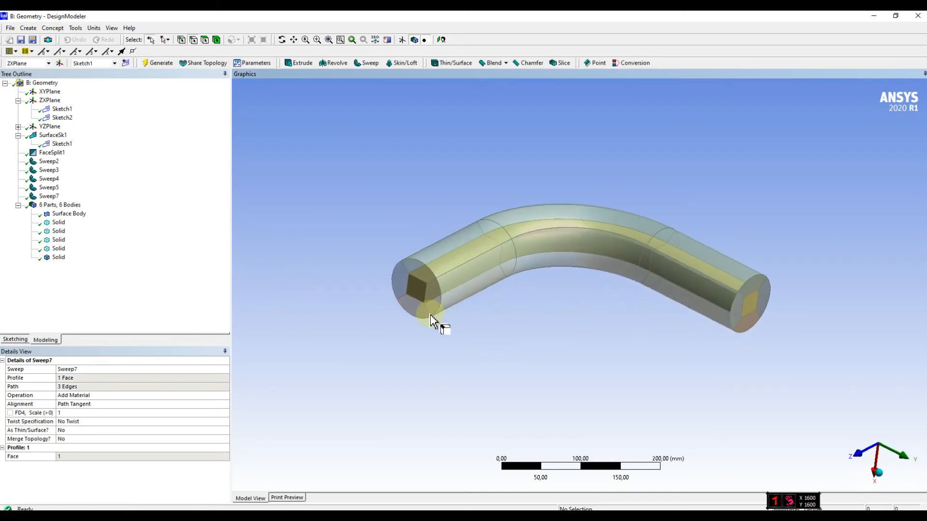
pyautogui.moveTo(538, 290); pyautogui.dragTo(587, 321, button='middle')
pyautogui.moveTo(667, 315); pyautogui.dragTo(581, 208, button='middle')
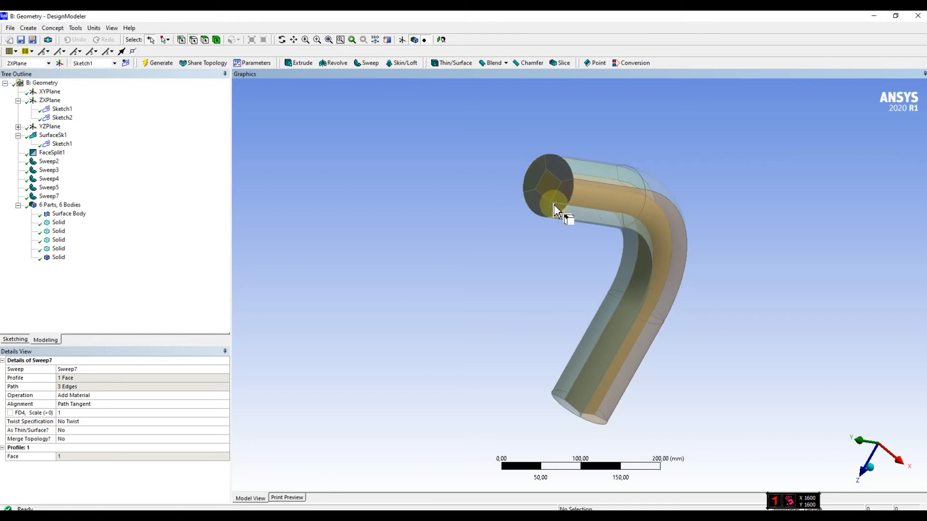
pyautogui.moveTo(570, 220); pyautogui.dragTo(480, 306, button='middle')
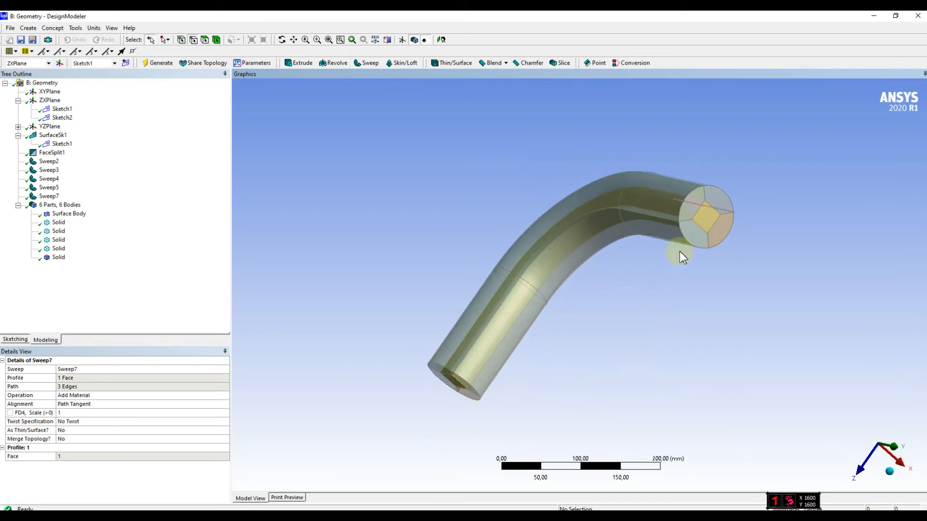
# Change the central square sweep's operation to Add Frozen and regenerate the geometry
pyautogui.moveTo(491, 354); pyautogui.dragTo(708, 193, button='middle')
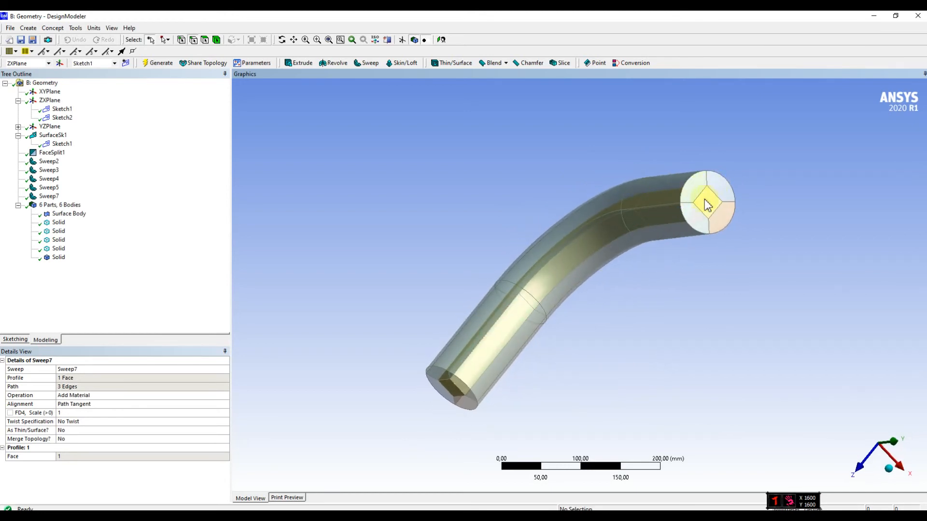
pyautogui.moveTo(437, 377); pyautogui.dragTo(588, 315, button='middle')
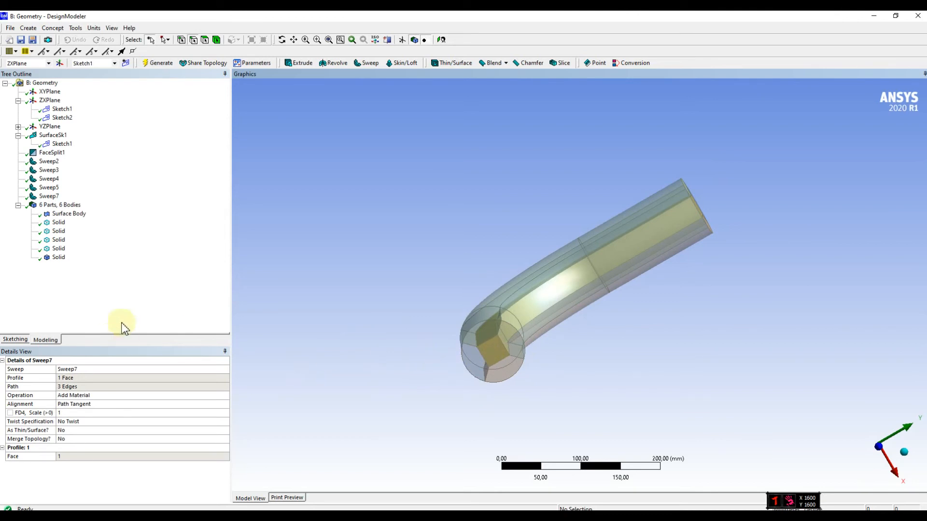
pyautogui.click(49, 196)
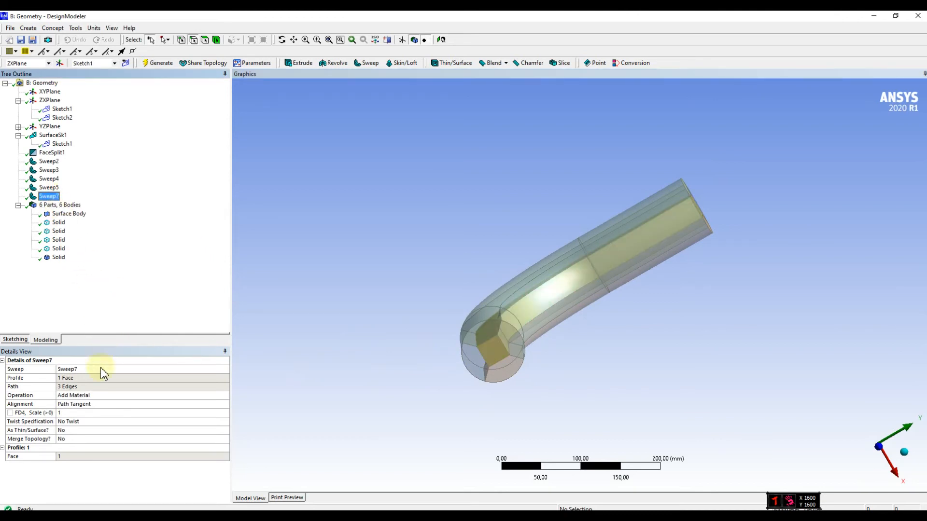
pyautogui.click(95, 396)
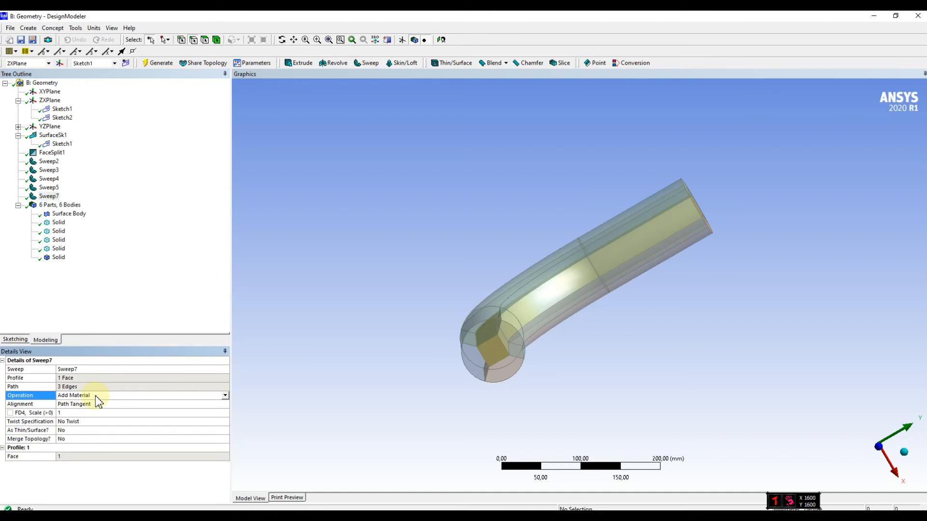
pyautogui.click(224, 396)
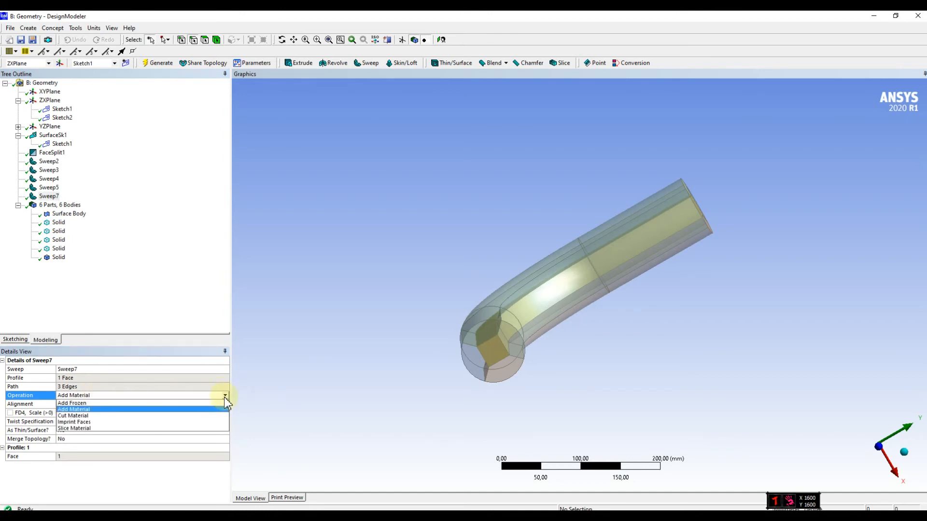
pyautogui.click(102, 403)
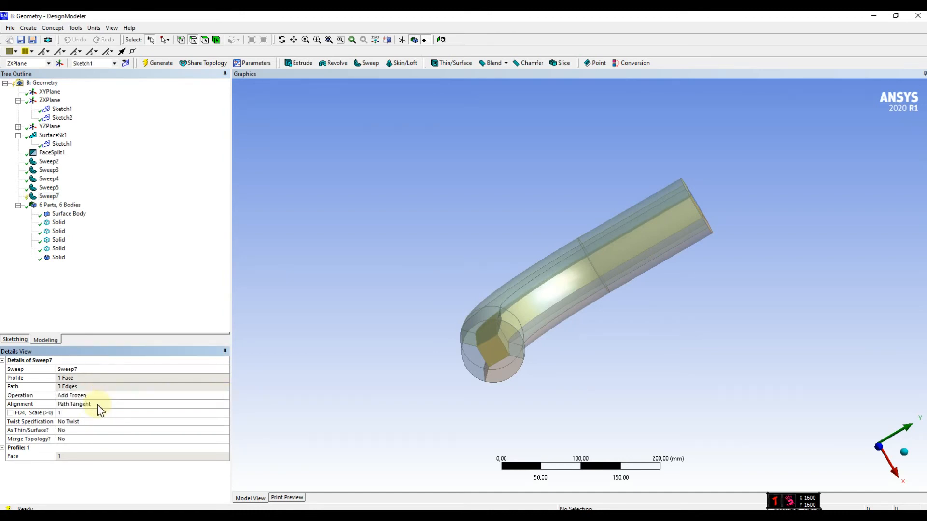
pyautogui.click(157, 67)
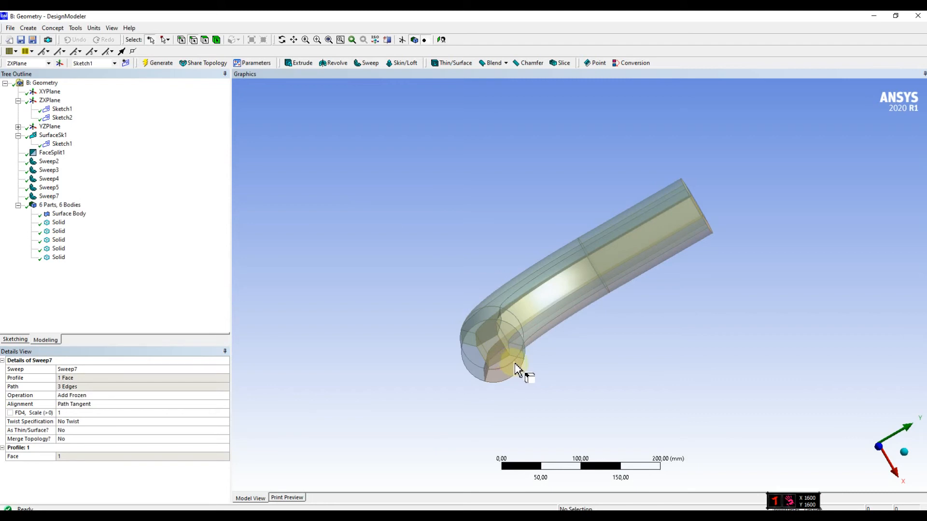
# Examine the regenerated pipe from both ends and check its individual solid bodies one by one
pyautogui.moveTo(697, 248); pyautogui.dragTo(644, 303, button='middle')
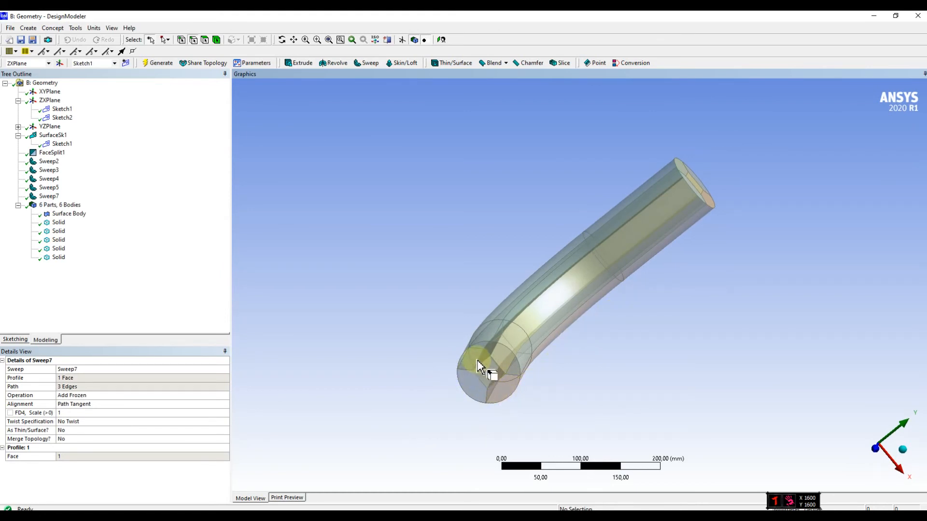
pyautogui.moveTo(513, 383); pyautogui.dragTo(548, 327, button='middle')
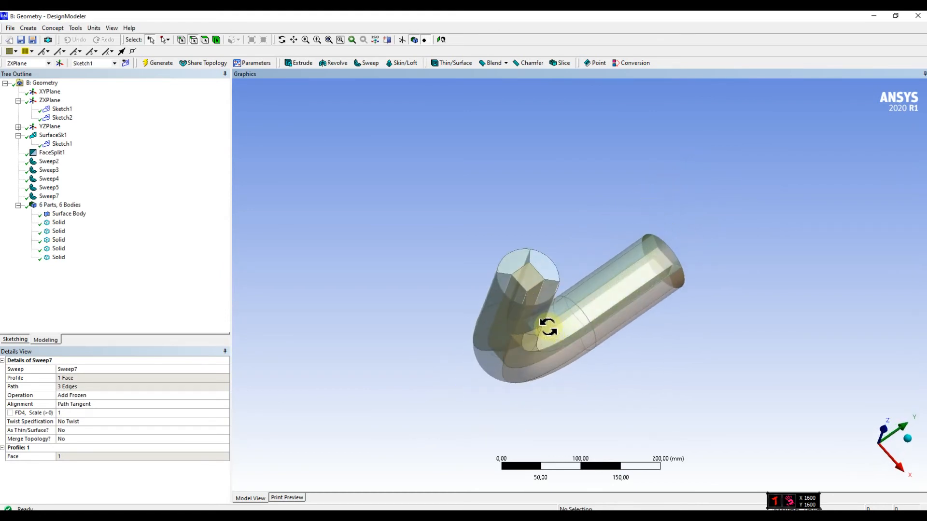
pyautogui.moveTo(528, 364); pyautogui.dragTo(716, 330, button='middle')
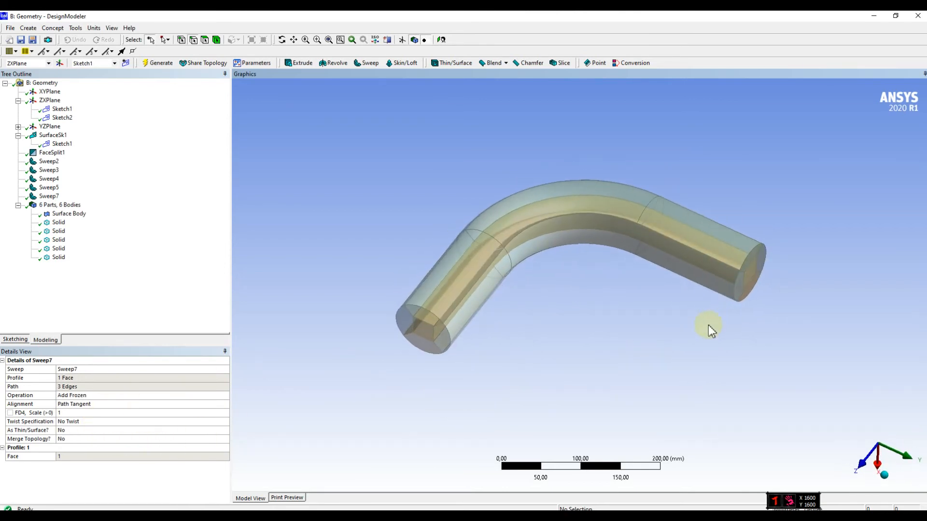
pyautogui.click(59, 223)
pyautogui.click(59, 231)
pyautogui.click(60, 240)
pyautogui.click(59, 248)
pyautogui.click(59, 240)
pyautogui.click(59, 231)
pyautogui.click(59, 223)
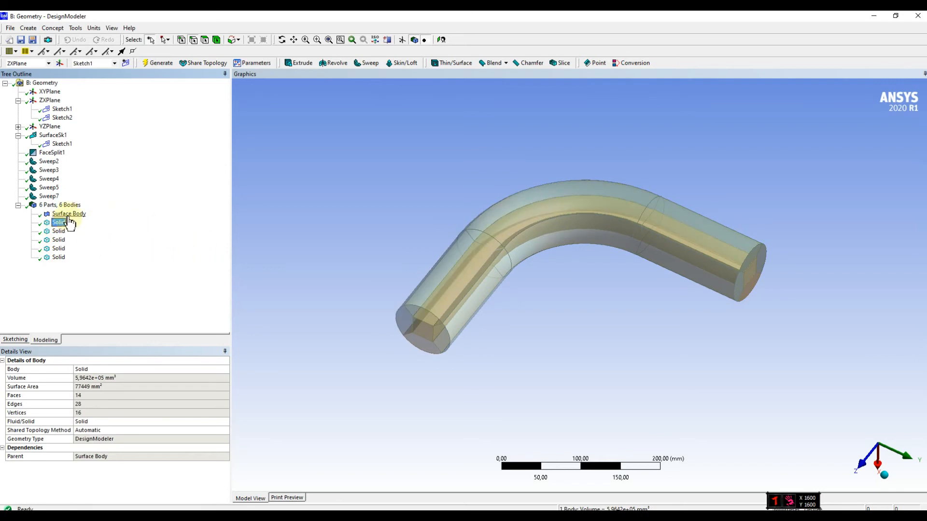
# Suppress the surface body at the pipe's end
pyautogui.click(65, 214)
pyautogui.moveTo(648, 317); pyautogui.dragTo(612, 291, button='middle')
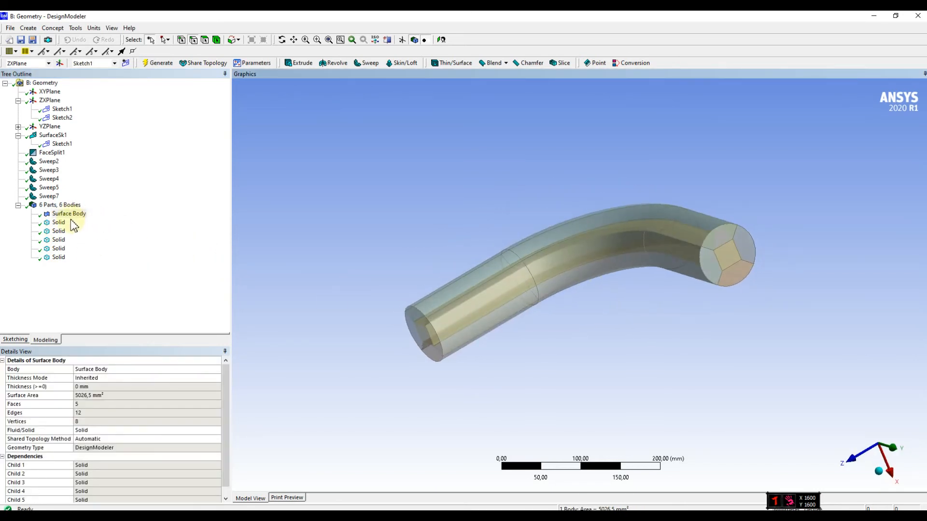
pyautogui.click(68, 213)
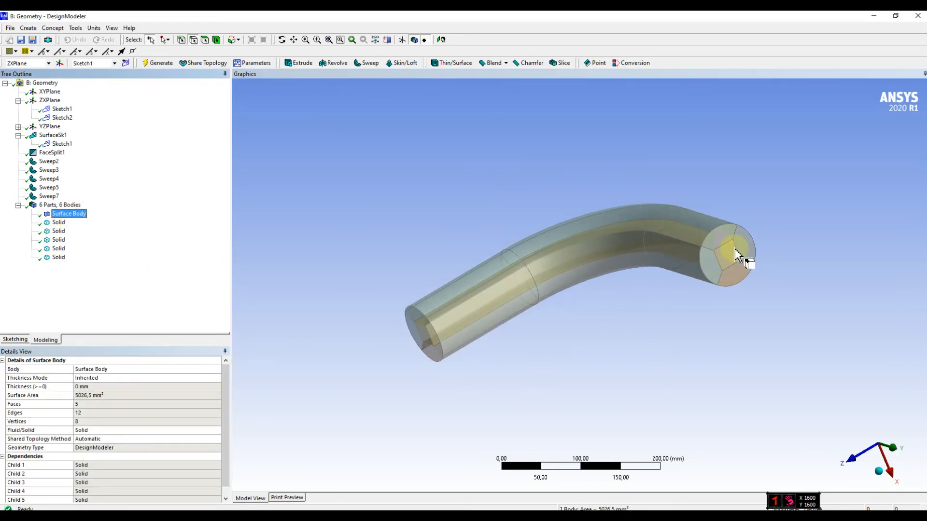
pyautogui.rightClick(78, 213)
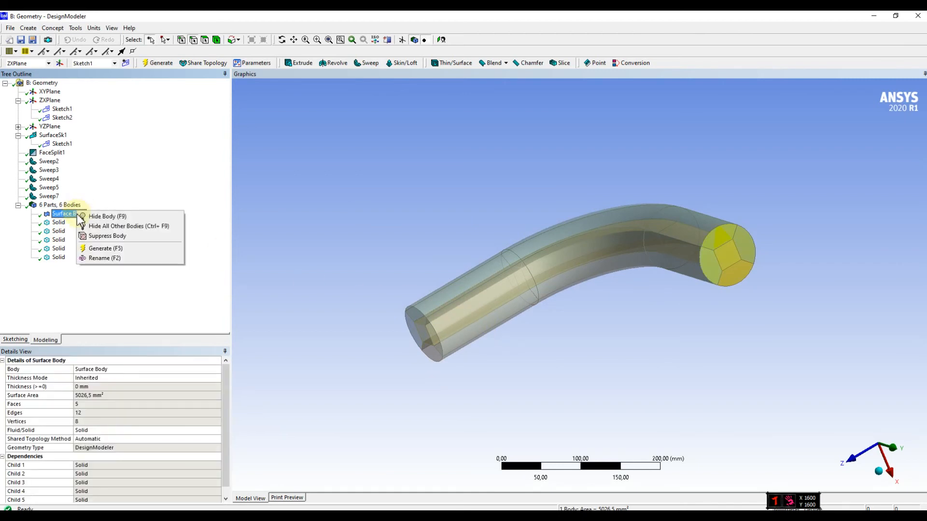
pyautogui.click(101, 237)
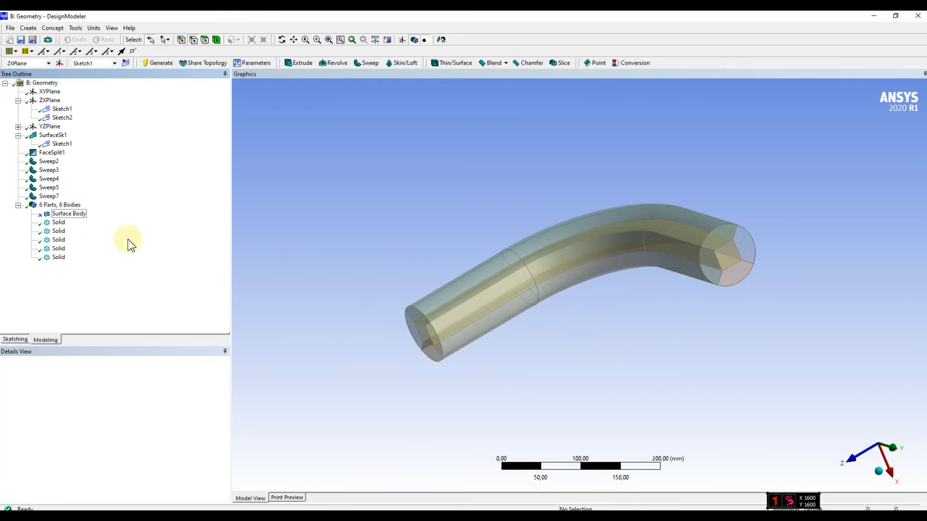
# Form a new part from all five solid bodies and expand it to review its contents
pyautogui.click(59, 222)
pyautogui.keyDown('ctrl'); pyautogui.click(62, 230); pyautogui.keyUp('ctrl')
pyautogui.keyDown('ctrl'); pyautogui.click(58, 240); pyautogui.keyUp('ctrl')
pyautogui.keyDown('ctrl'); pyautogui.click(58, 249); pyautogui.keyUp('ctrl')
pyautogui.keyDown('ctrl'); pyautogui.click(57, 256); pyautogui.keyUp('ctrl')
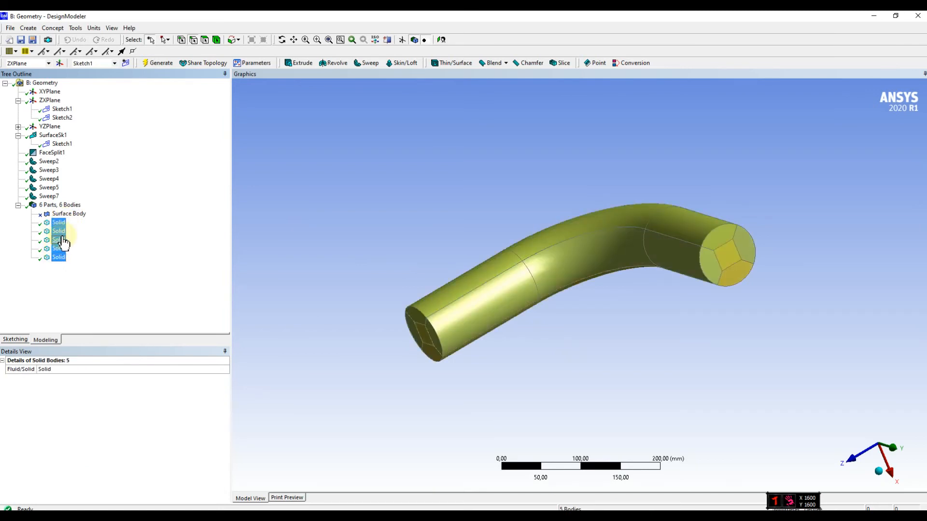
pyautogui.rightClick(62, 237)
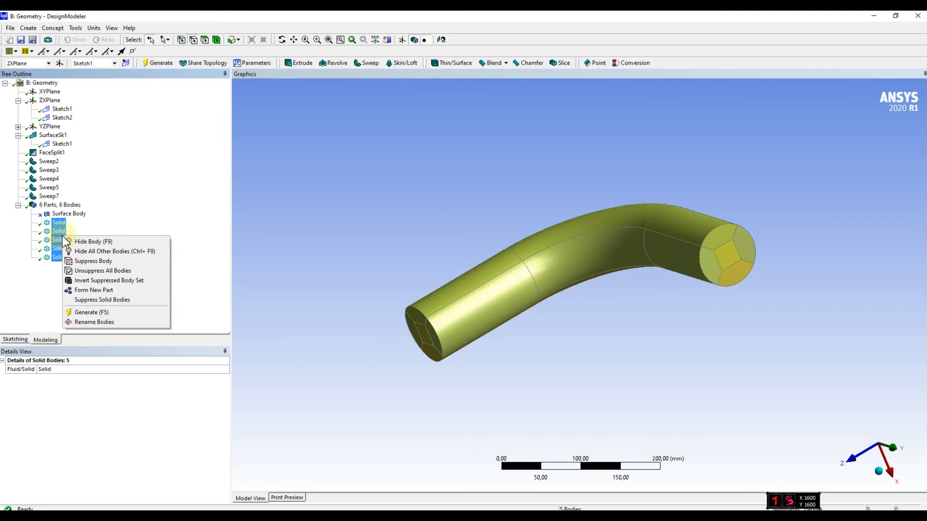
pyautogui.click(98, 291)
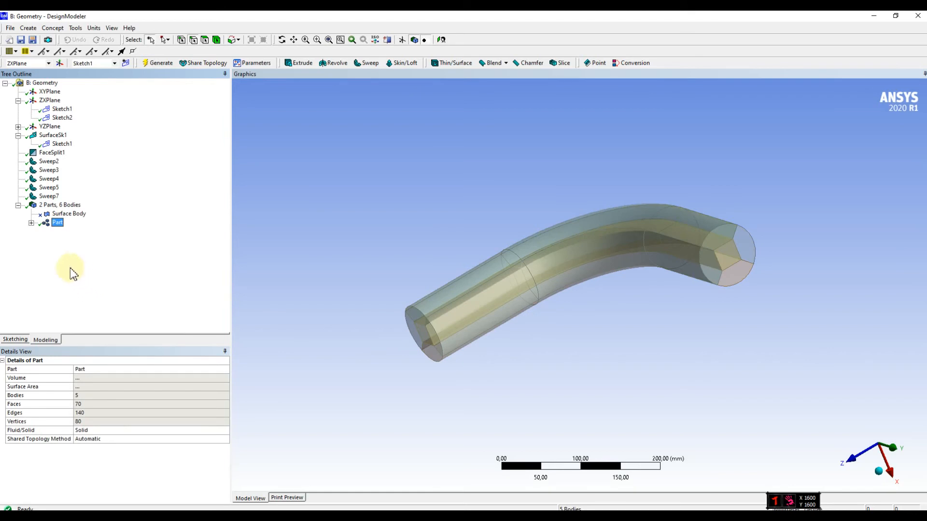
pyautogui.click(32, 223)
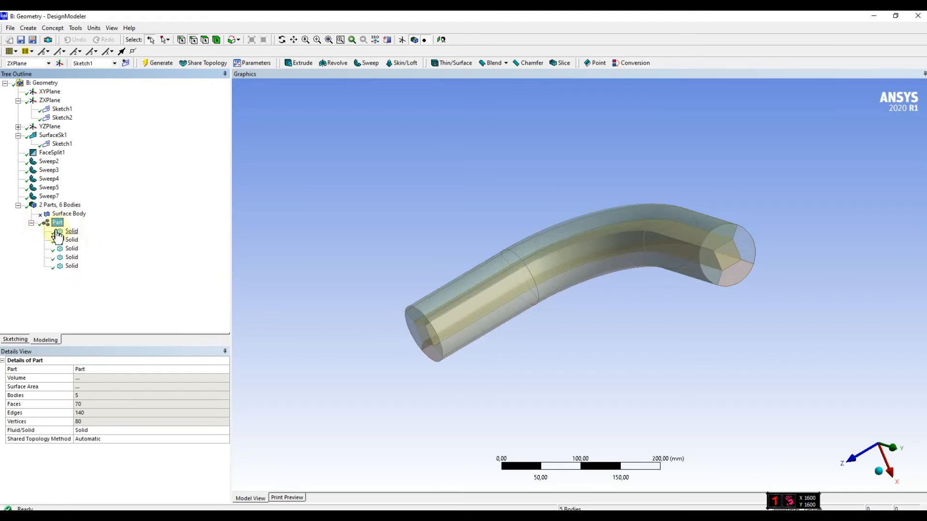
pyautogui.moveTo(560, 302); pyautogui.dragTo(541, 284, button='middle')
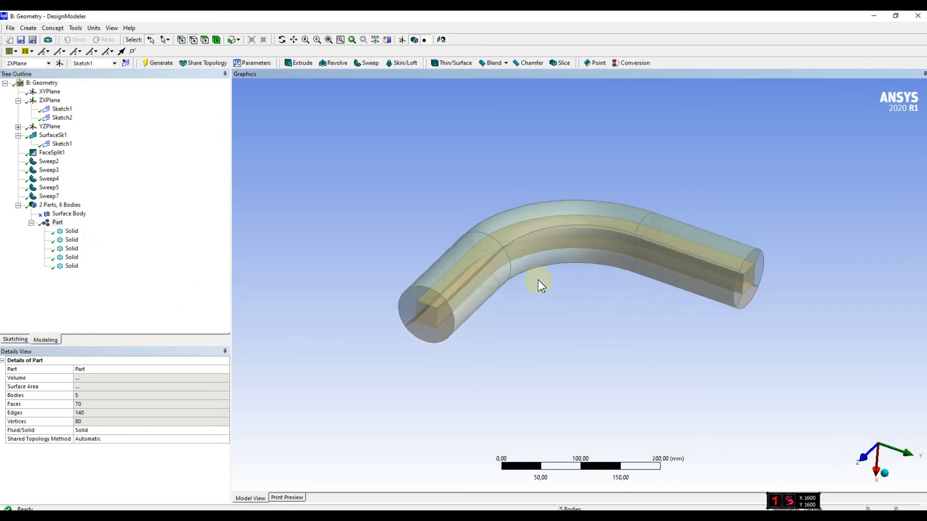
# Save the project and close DesignModeler to return to the Workbench project schematic
pyautogui.click(10, 28)
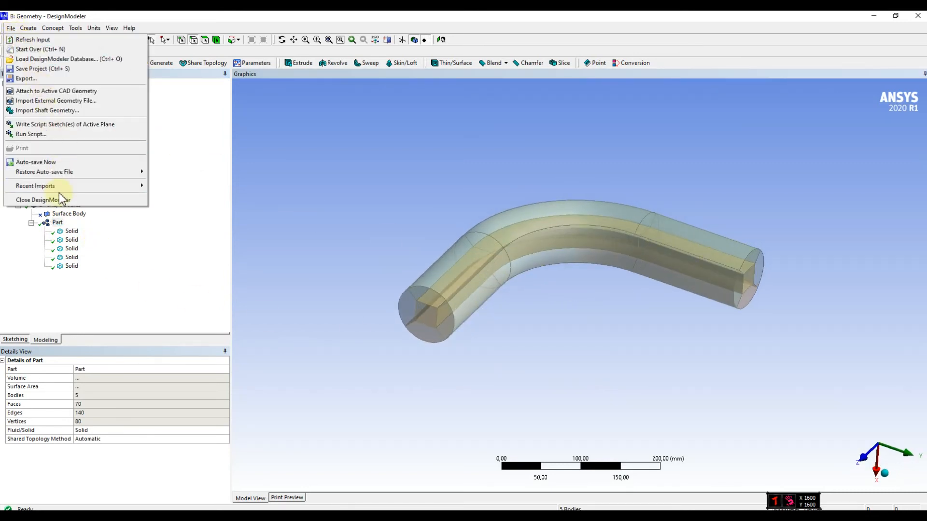
pyautogui.click(57, 70)
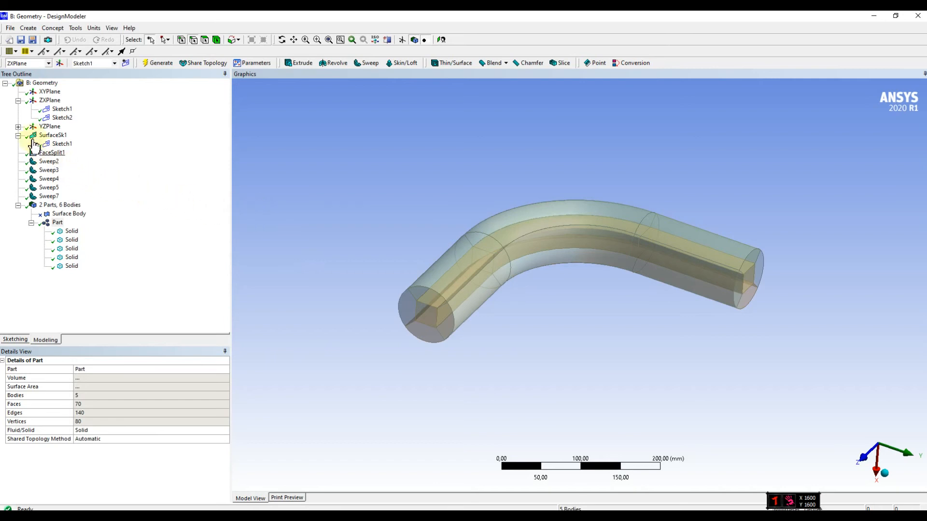
pyautogui.click(10, 27)
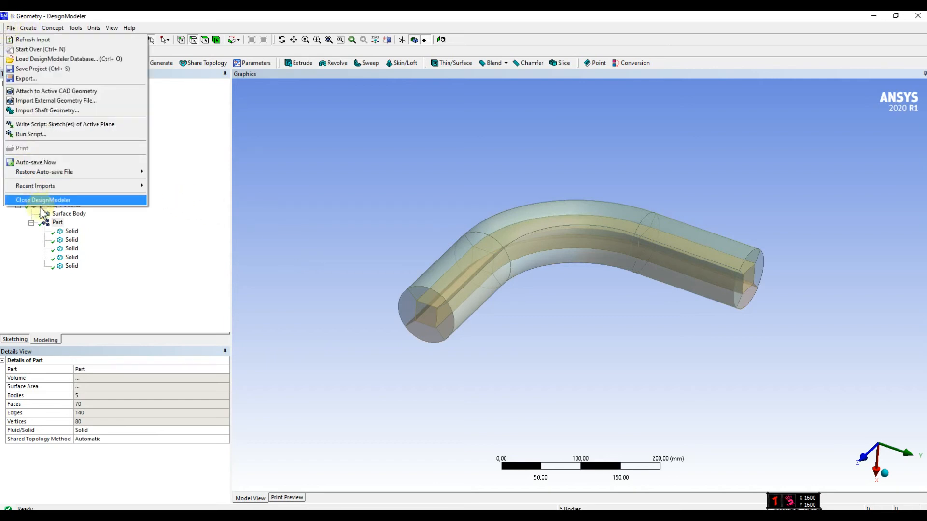
pyautogui.click(26, 200)
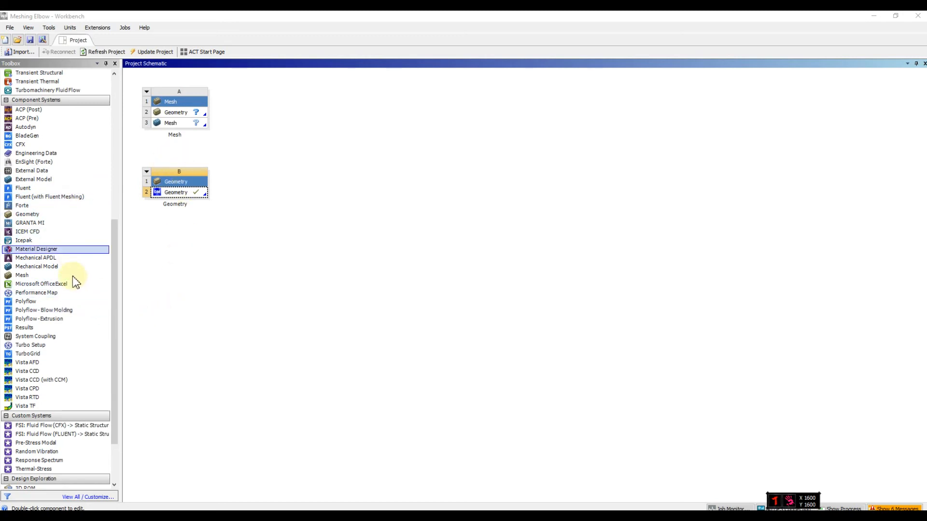
pyautogui.scroll(7, 72, 295)
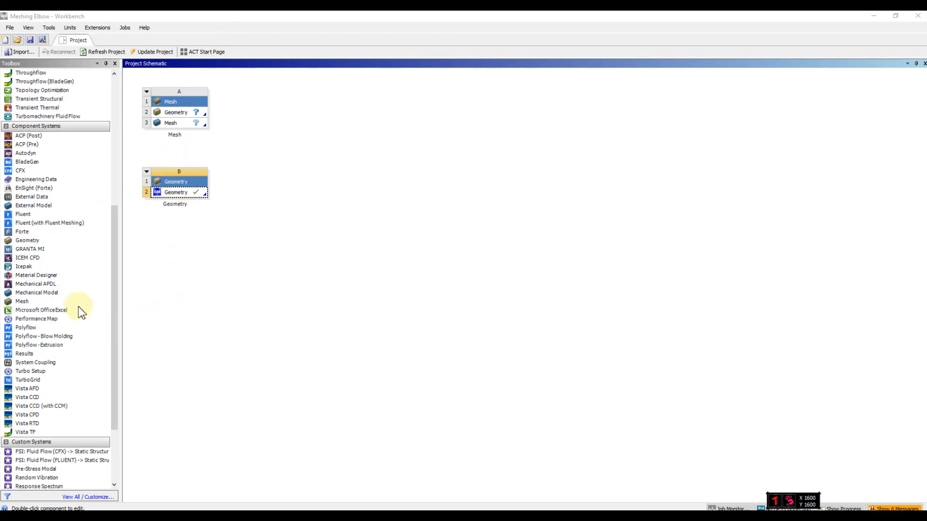
pyautogui.scroll(3, 85, 328)
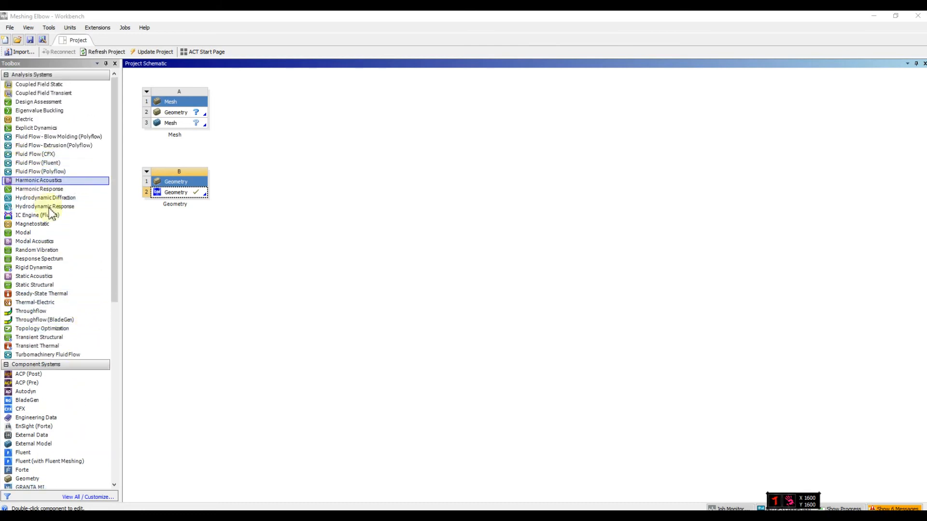
pyautogui.scroll(-2, 85, 296)
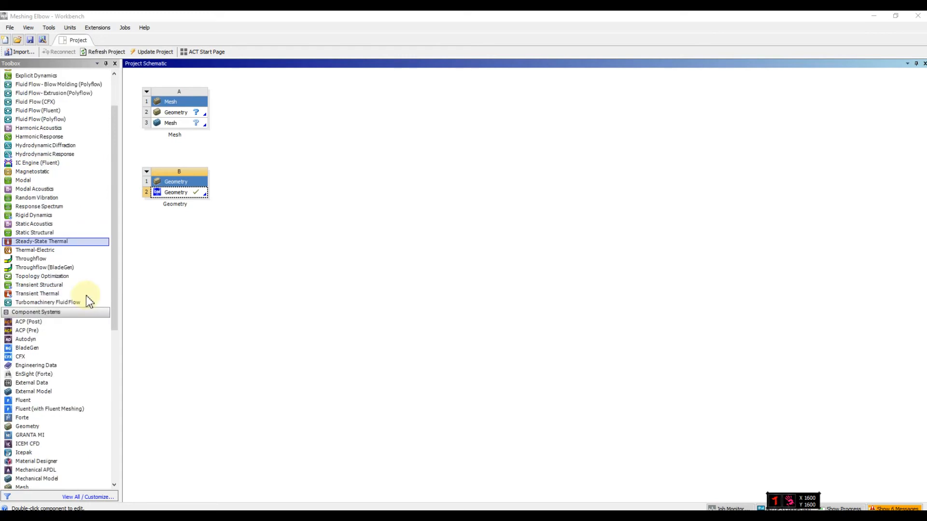
pyautogui.scroll(-5, 85, 296)
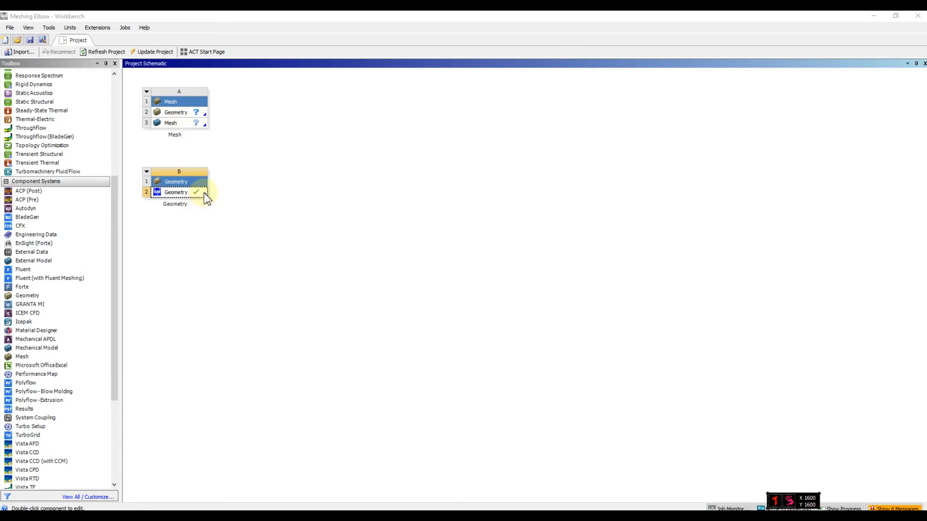
# Link the finished Geometry system to the Mesh system so that the mesh uses the pipe geometry
pyautogui.moveTo(200, 192); pyautogui.dragTo(224, 198)
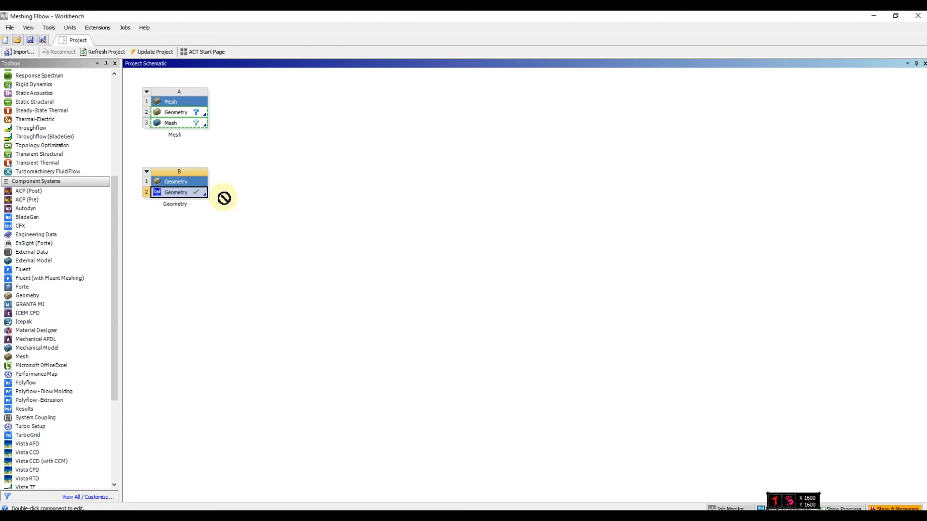
pyautogui.moveTo(223, 198); pyautogui.dragTo(230, 139)
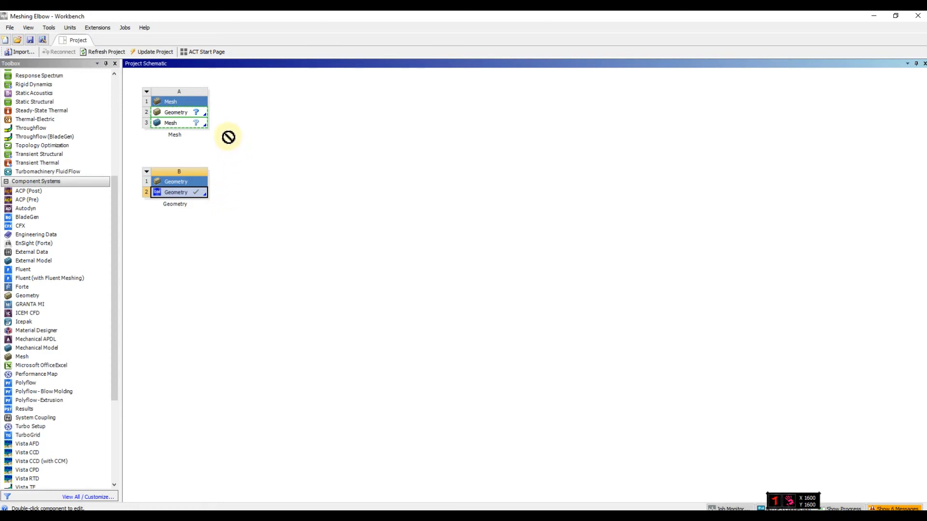
pyautogui.moveTo(225, 136); pyautogui.dragTo(204, 126)
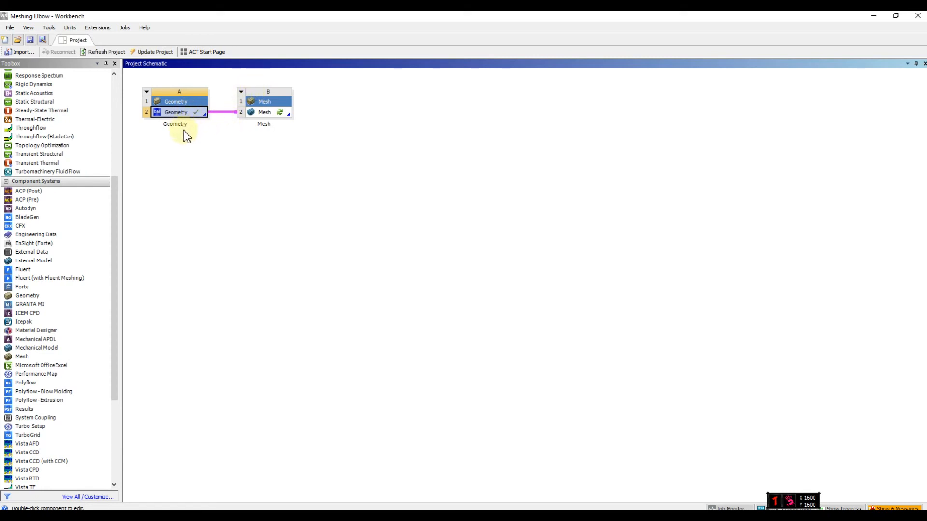
# Open the linked Mesh component in the Meshing application, view the elbow and expand its Geometry branch in the outline
pyautogui.rightClick(278, 115)
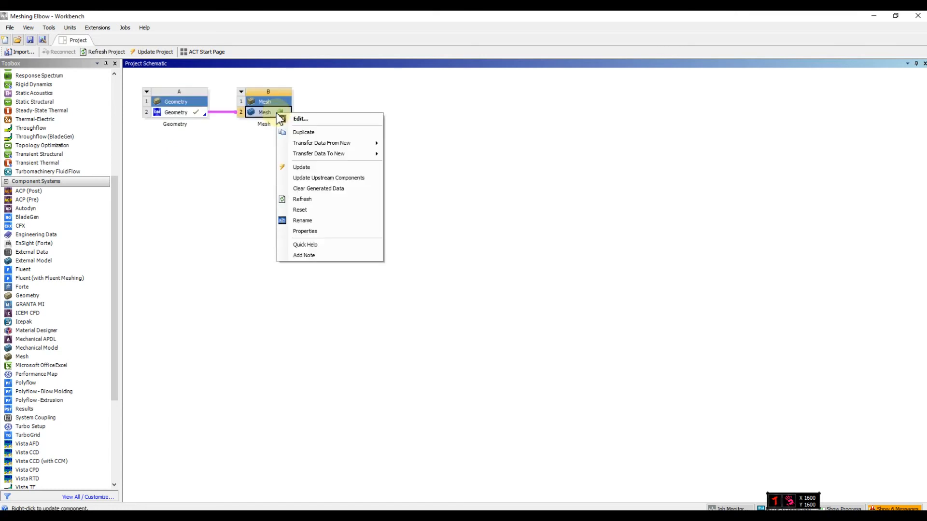
pyautogui.click(284, 118)
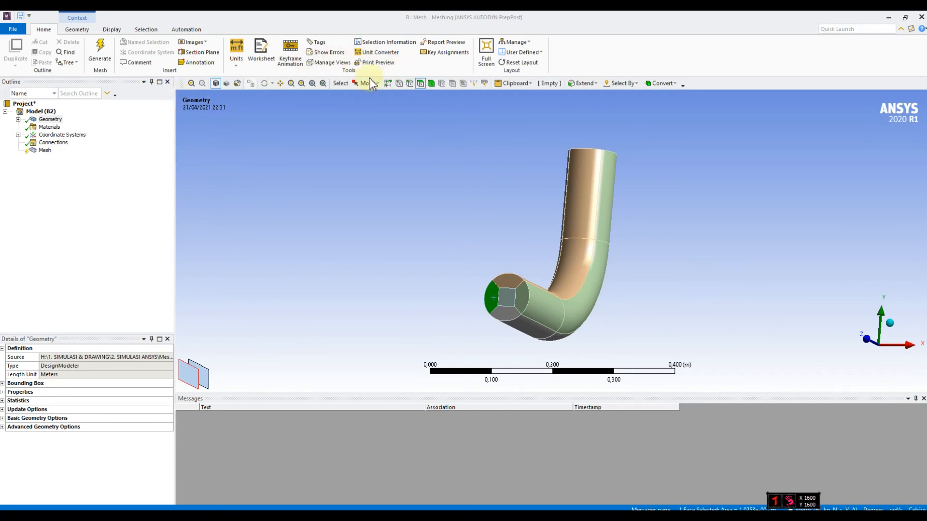
pyautogui.click(262, 84)
pyautogui.moveTo(562, 246); pyautogui.dragTo(504, 244)
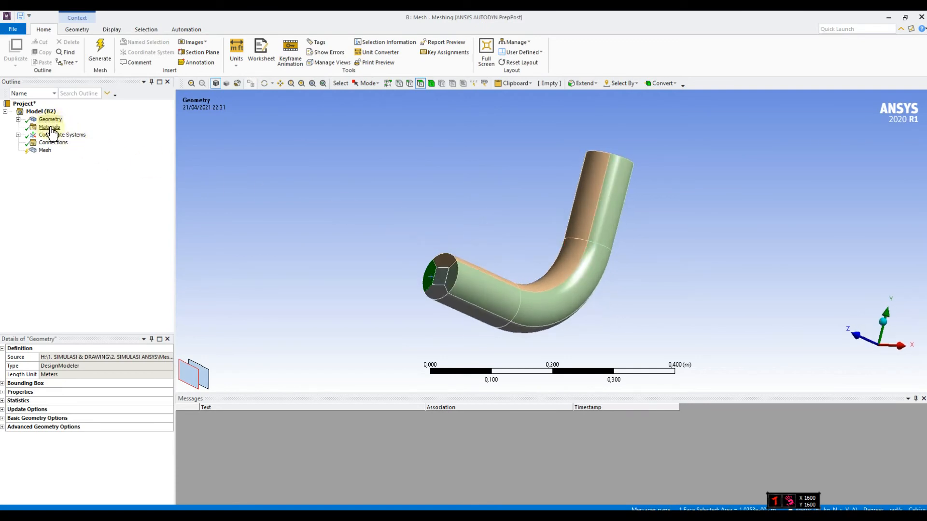
pyautogui.click(18, 119)
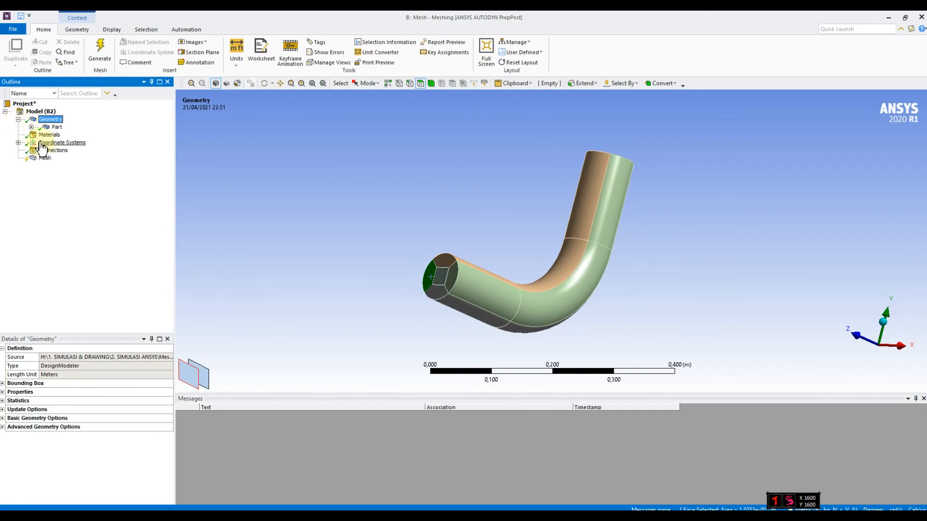
# Expand the Part in the outline and examine it and its individual solids on the elbow
pyautogui.click(31, 126)
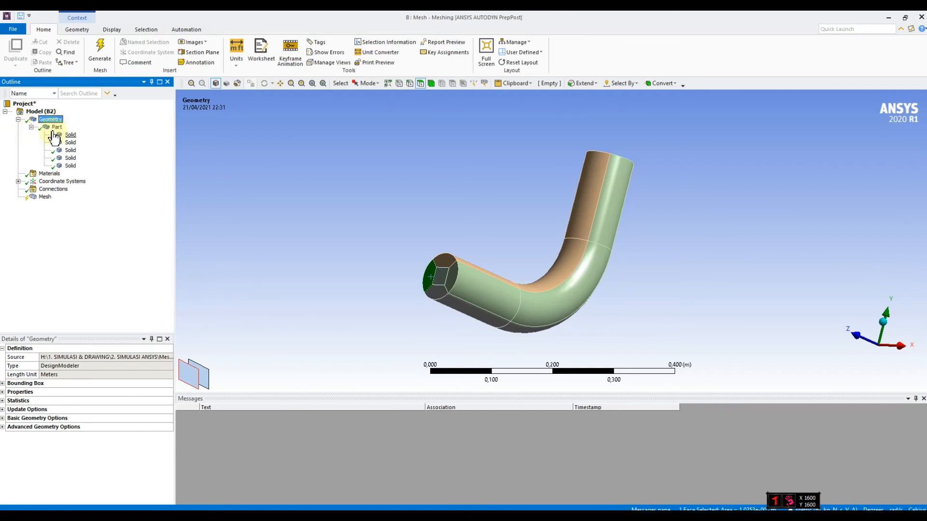
pyautogui.click(57, 128)
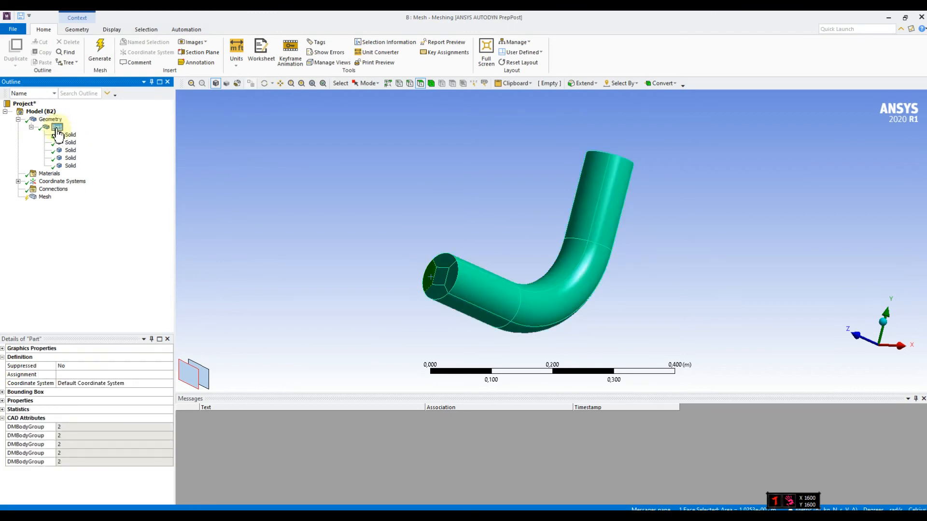
pyautogui.click(70, 159)
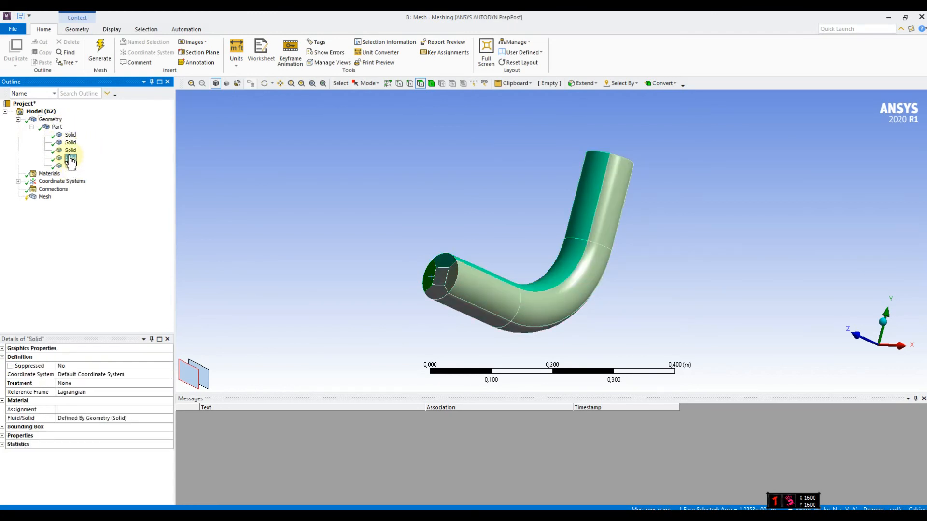
pyautogui.click(71, 150)
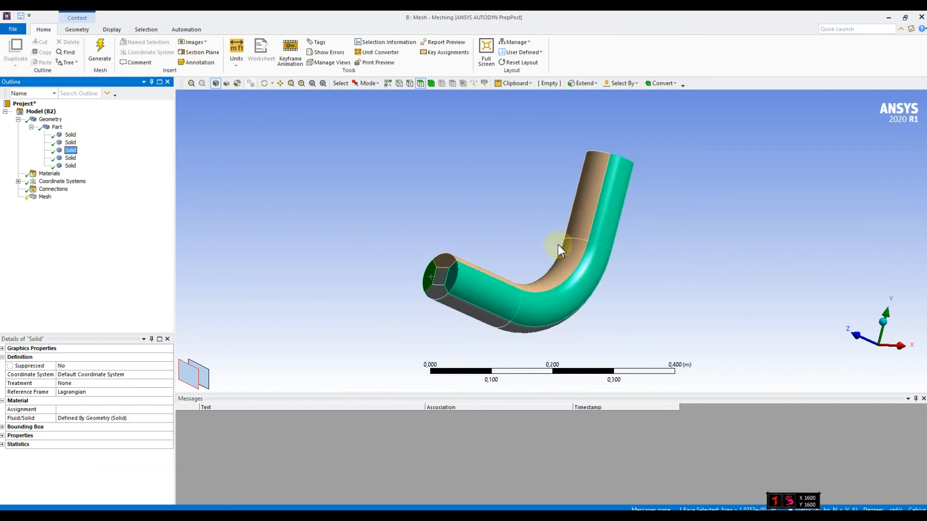
pyautogui.click(49, 129)
pyautogui.moveTo(463, 304); pyautogui.dragTo(488, 314, button='middle')
pyautogui.click(70, 143)
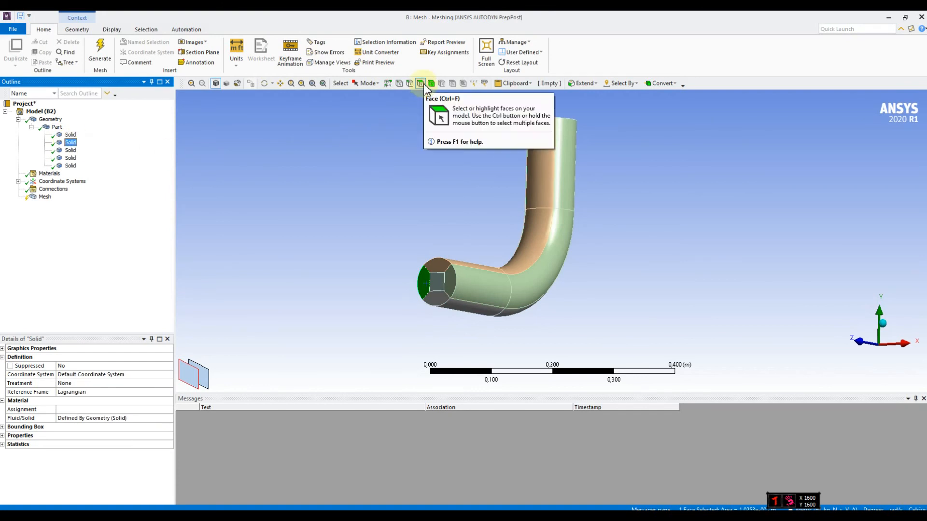
# Create a named selection INLET from the five faces at the pipe's lower open end and check its faces in the outline
pyautogui.click(443, 284)
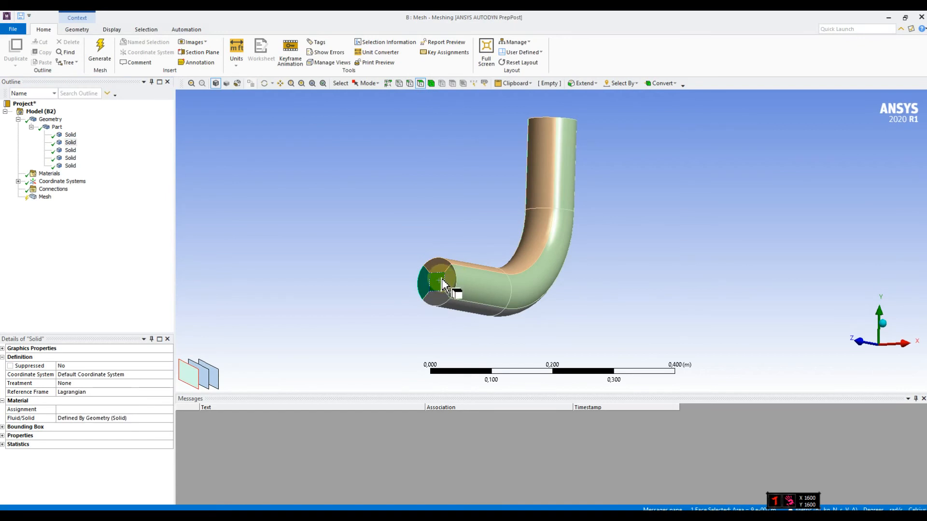
pyautogui.keyDown('ctrl'); pyautogui.click(424, 286); pyautogui.keyUp('ctrl')
pyautogui.keyDown('ctrl'); pyautogui.click(437, 298); pyautogui.keyUp('ctrl')
pyautogui.keyDown('ctrl'); pyautogui.click(451, 281); pyautogui.keyUp('ctrl')
pyautogui.keyDown('ctrl'); pyautogui.click(441, 265); pyautogui.keyUp('ctrl')
pyautogui.rightClick(444, 273)
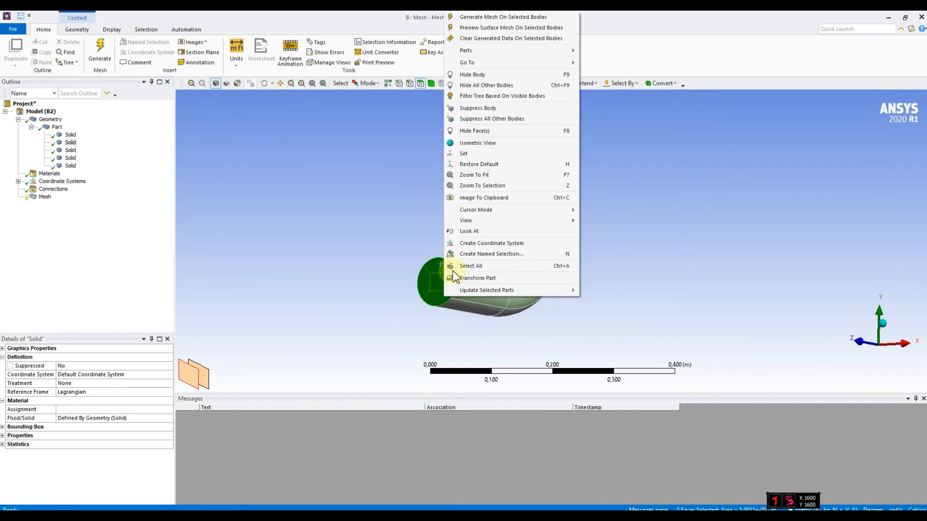
pyautogui.click(491, 254)
pyautogui.write('INLET')
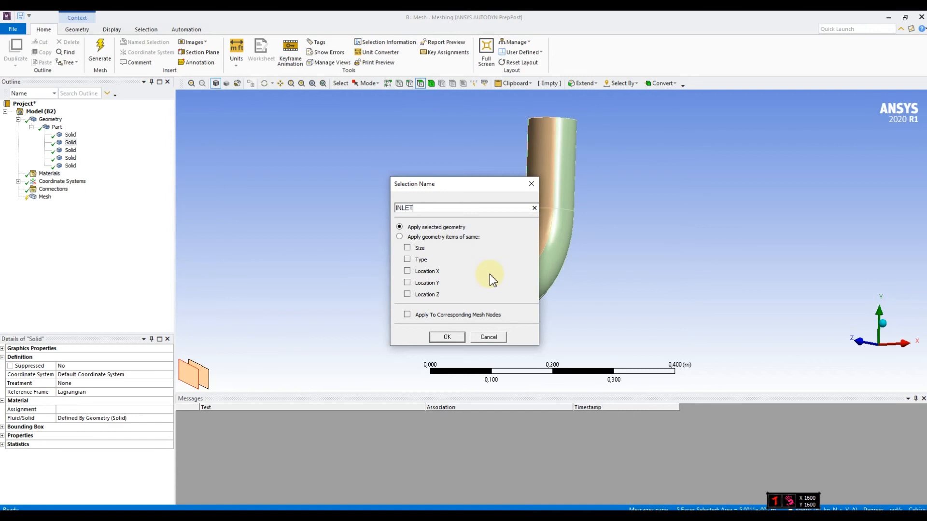
pyautogui.click(445, 337)
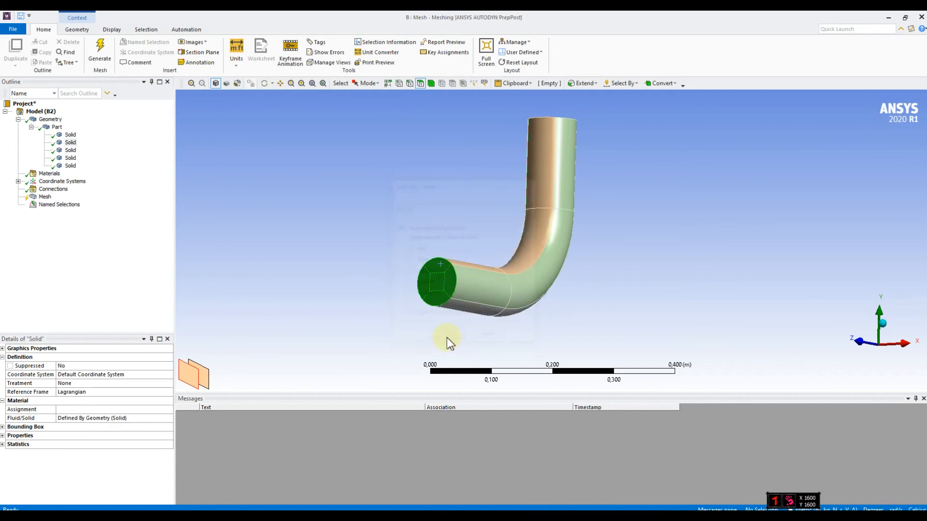
pyautogui.click(18, 204)
pyautogui.click(58, 212)
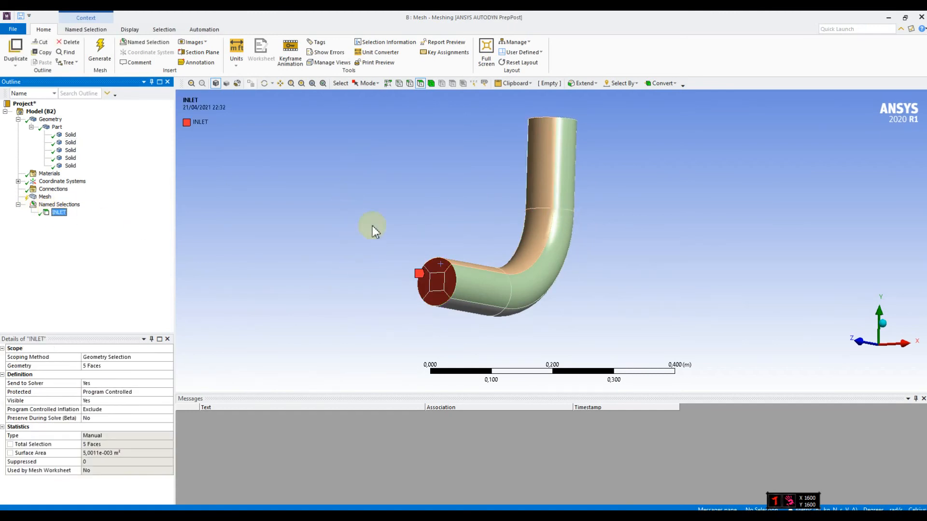
pyautogui.moveTo(449, 304); pyautogui.dragTo(622, 227, button='middle')
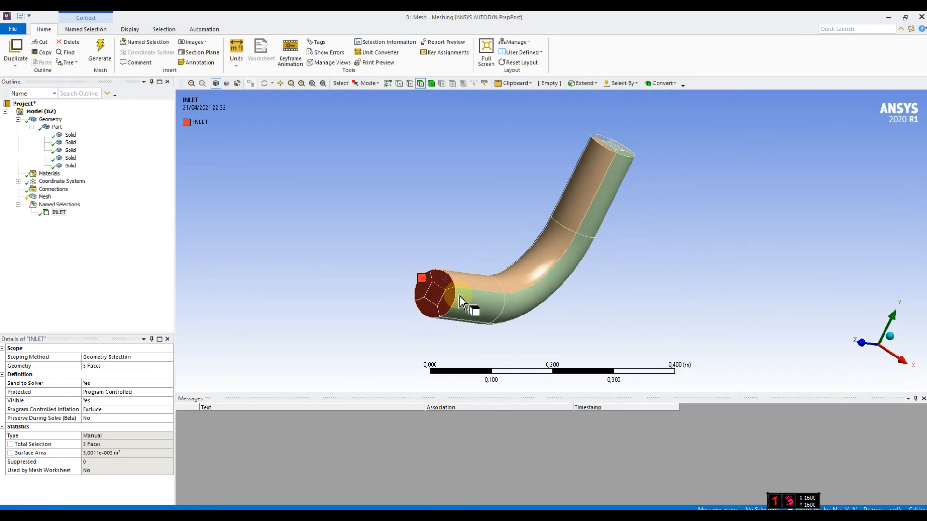
pyautogui.moveTo(566, 198); pyautogui.dragTo(565, 263, button='middle')
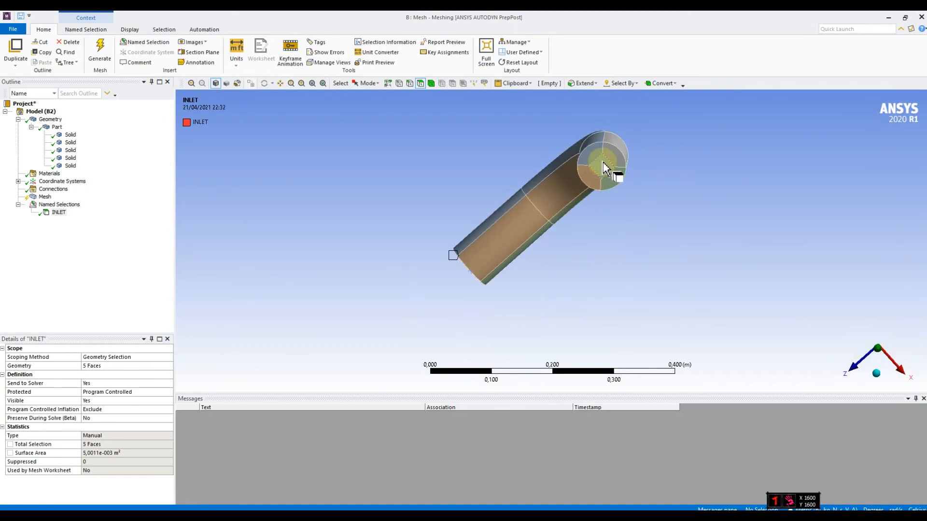
pyautogui.moveTo(466, 269); pyautogui.dragTo(528, 234, button='middle')
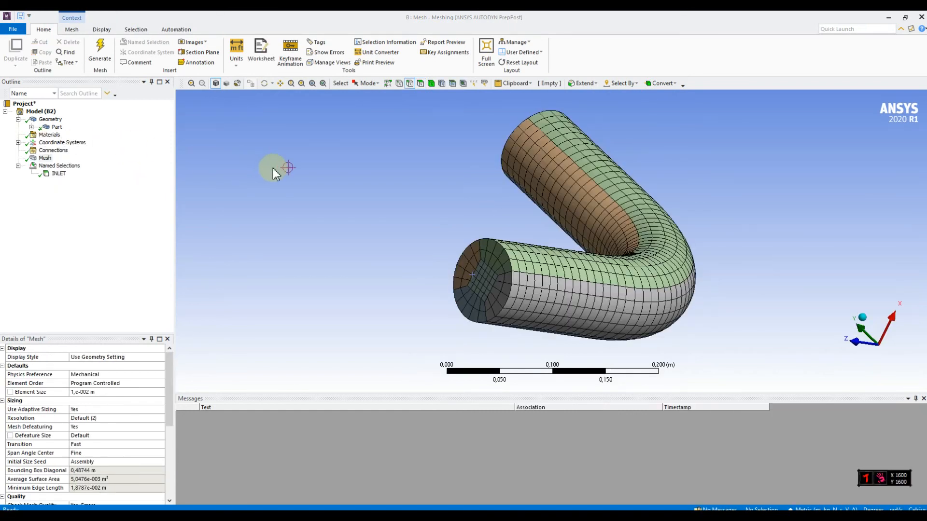
# Insert a mesh method control under Mesh and start choosing the geometry it applies to
pyautogui.click(45, 158)
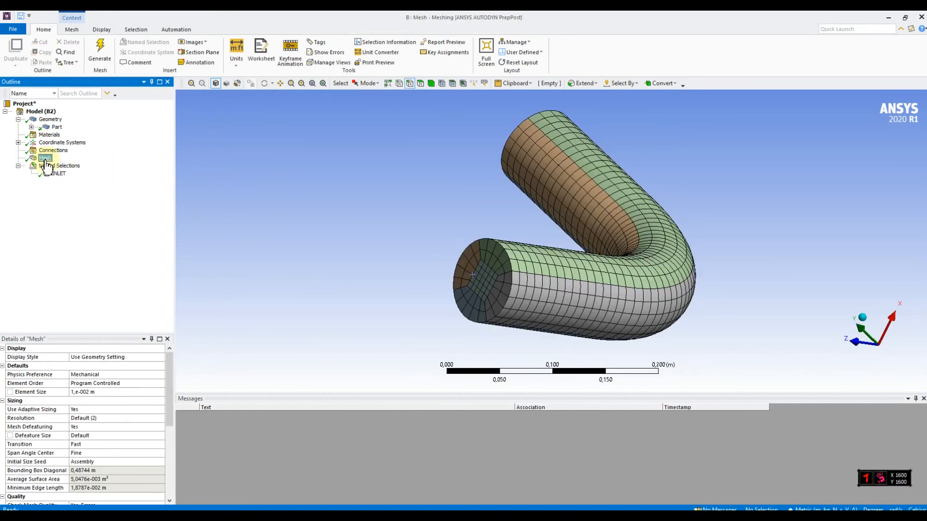
pyautogui.rightClick(46, 160)
pyautogui.moveTo(65, 165)
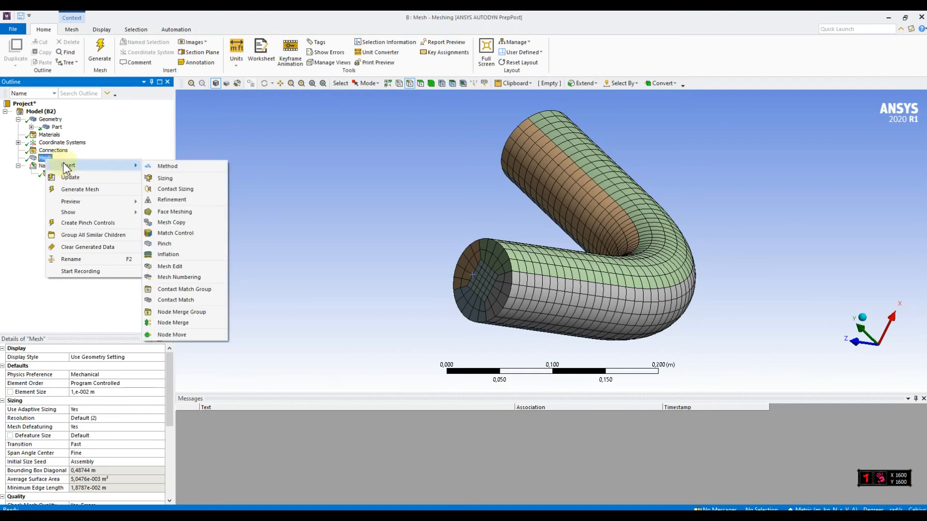
pyautogui.click(158, 166)
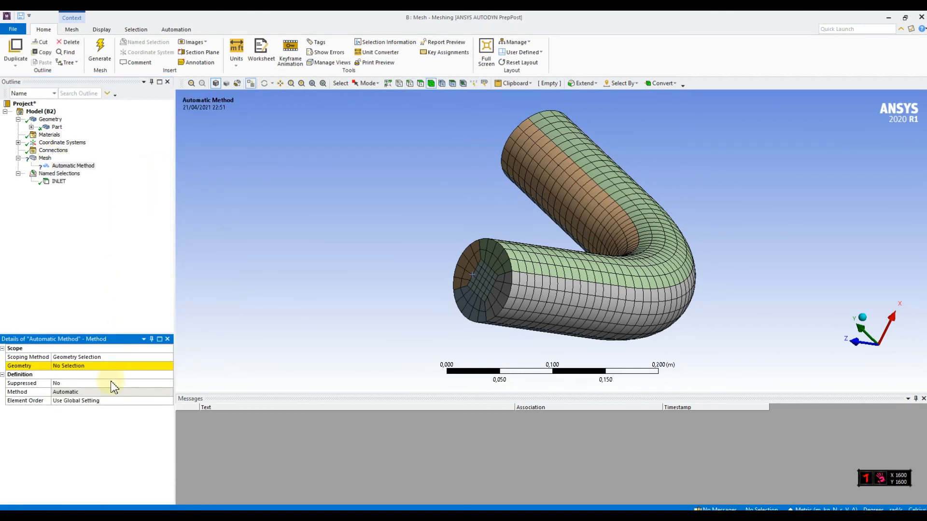
pyautogui.click(126, 366)
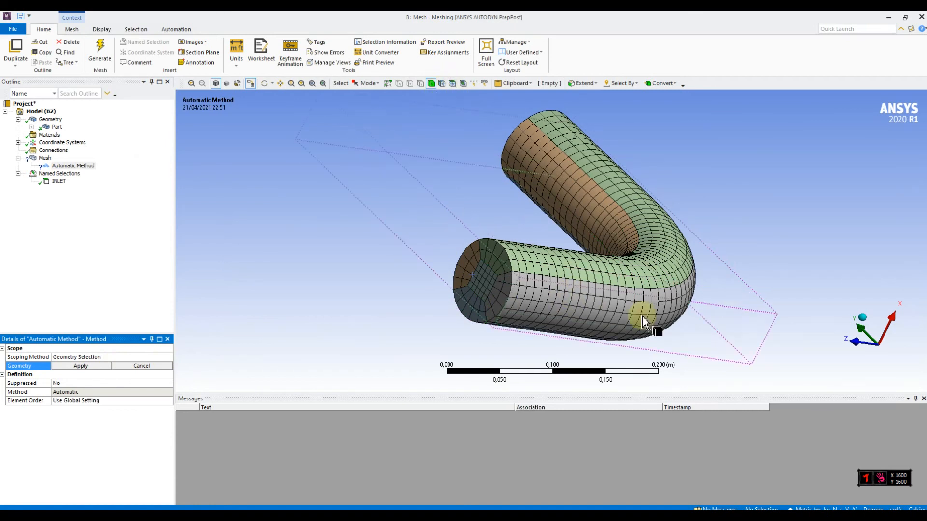
pyautogui.click(55, 127)
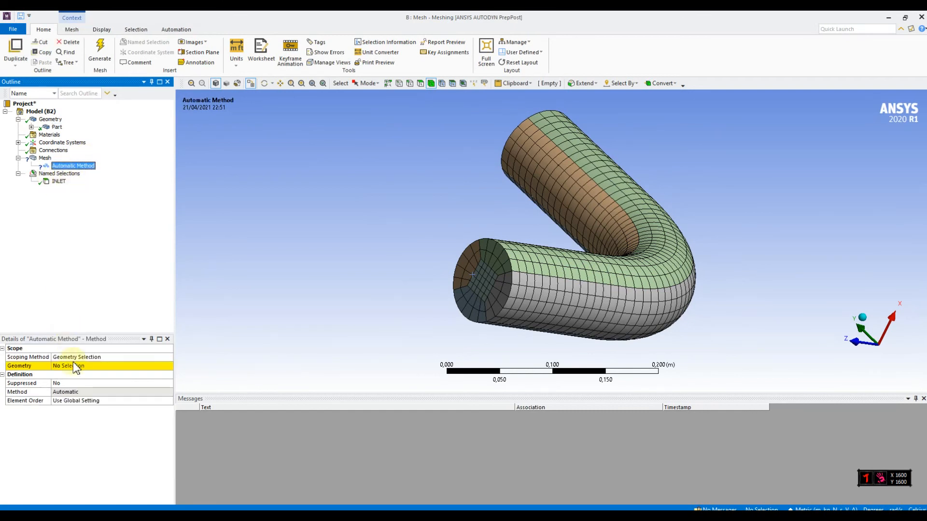
# Scope the mesh method to all five solid bodies of the pipe
pyautogui.click(66, 365)
pyautogui.click(431, 83)
pyautogui.click(543, 291)
pyautogui.click(502, 259)
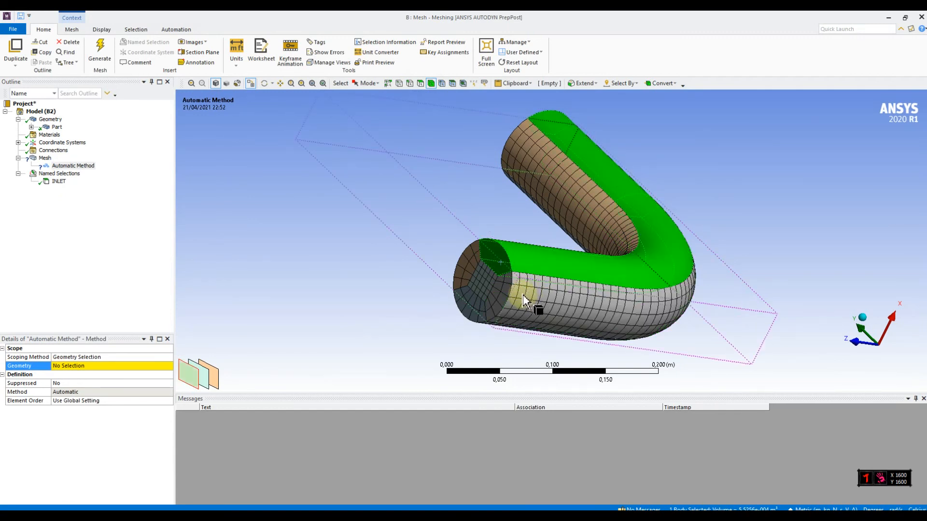
pyautogui.keyDown('ctrl'); pyautogui.click(523, 295); pyautogui.keyUp('ctrl')
pyautogui.keyDown('ctrl'); pyautogui.click(477, 277); pyautogui.keyUp('ctrl')
pyautogui.keyDown('ctrl'); pyautogui.click(465, 270); pyautogui.keyUp('ctrl')
pyautogui.keyDown('ctrl'); pyautogui.click(470, 303); pyautogui.keyUp('ctrl')
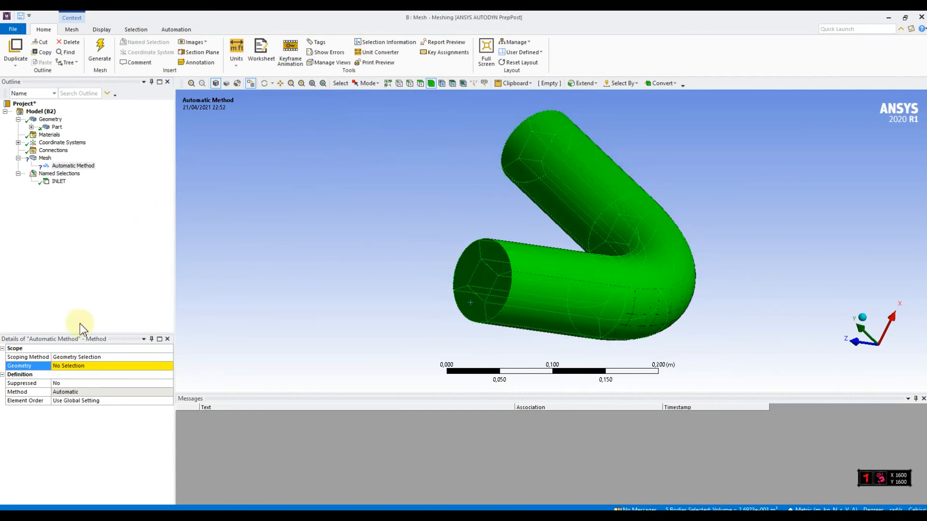
pyautogui.click(76, 366)
pyautogui.click(73, 365)
# Set the method to MultiZone, generate the mesh and view it close up at the inlet end
pyautogui.click(78, 391)
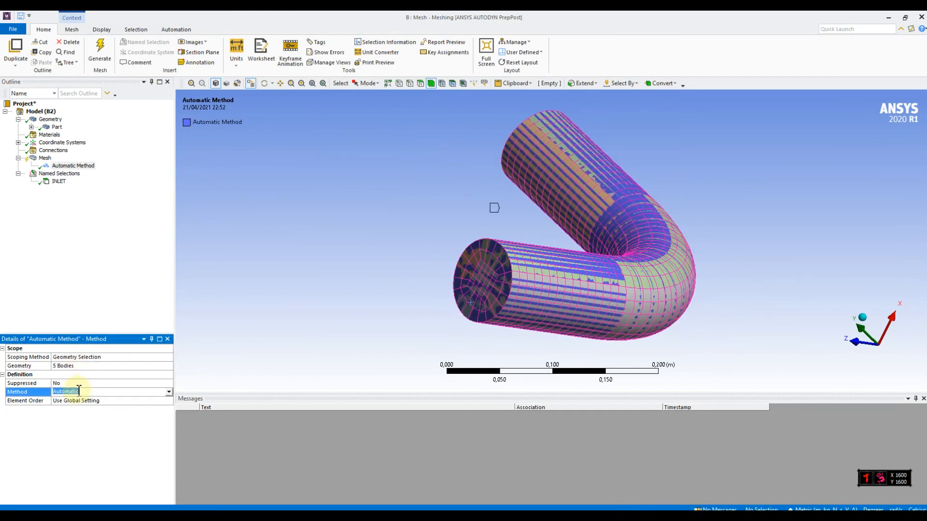
pyautogui.click(169, 392)
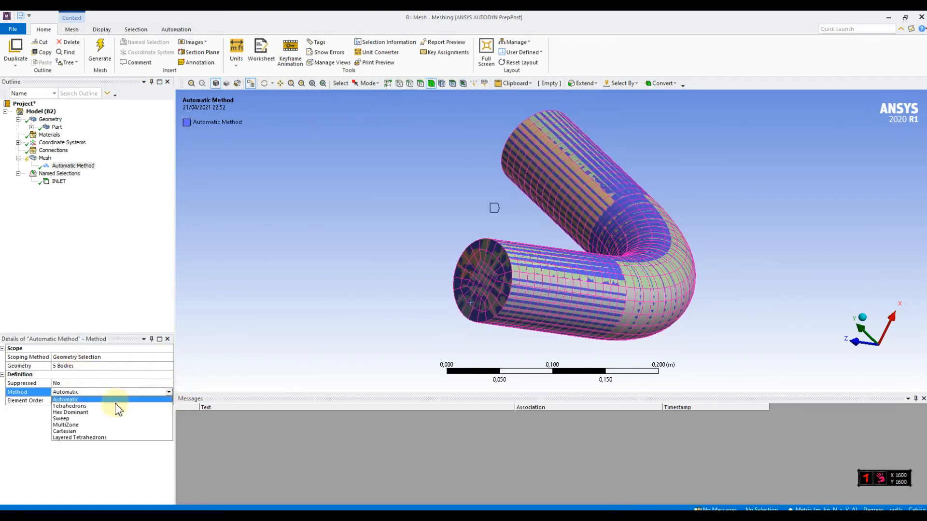
pyautogui.click(80, 425)
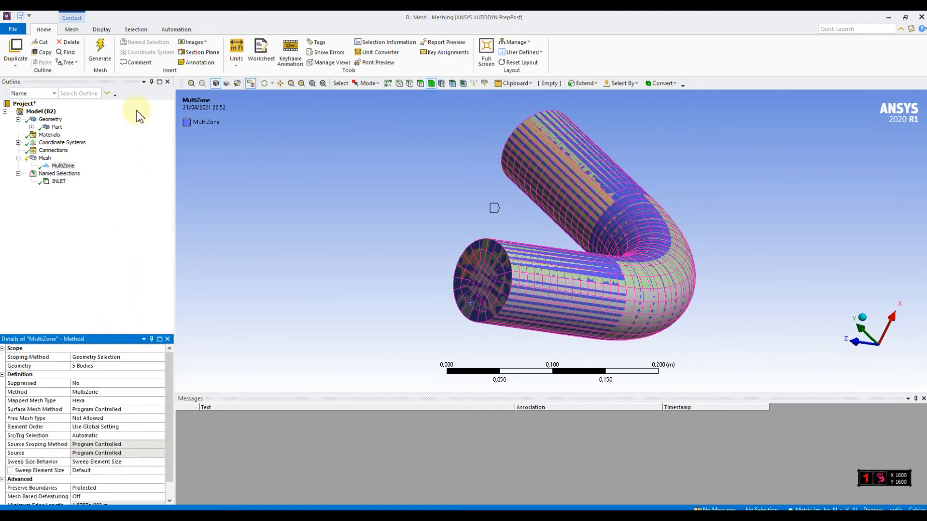
pyautogui.click(99, 53)
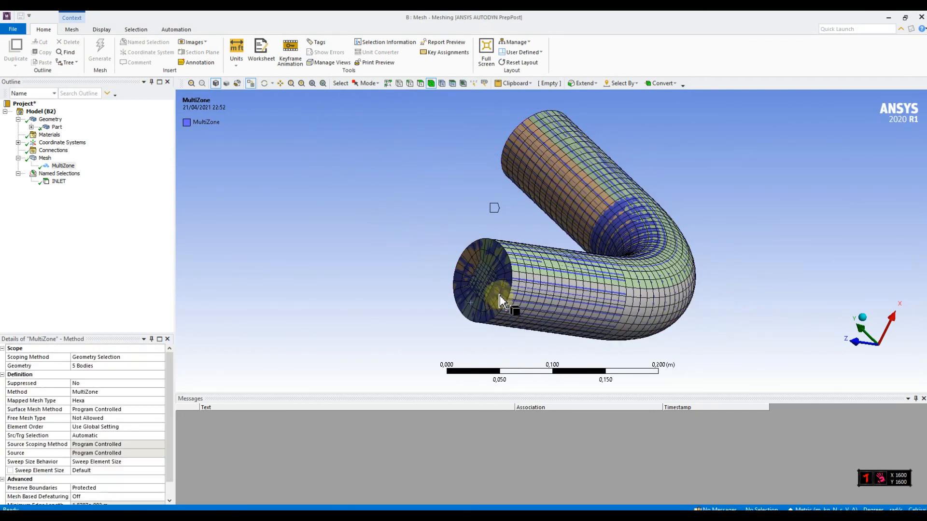
pyautogui.scroll(2, 500, 297)
pyautogui.scroll(3, 497, 309)
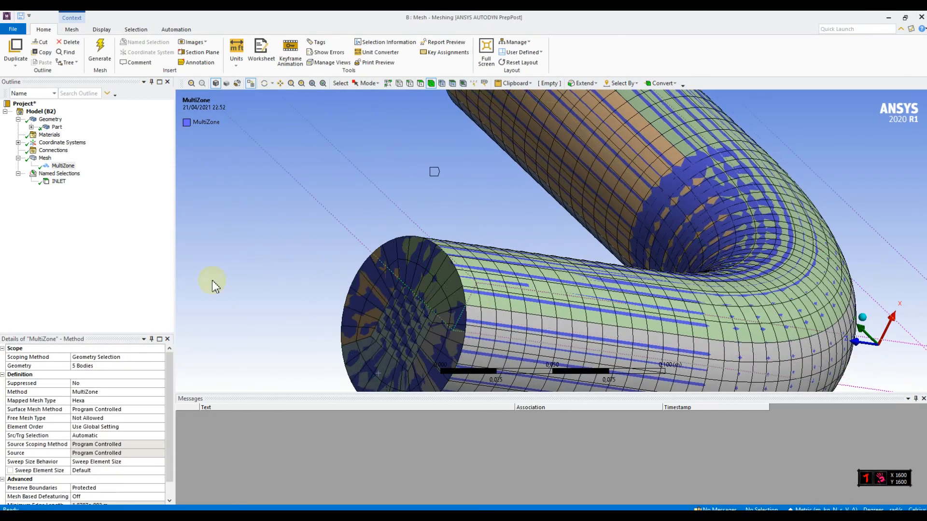
pyautogui.click(46, 158)
pyautogui.click(492, 369)
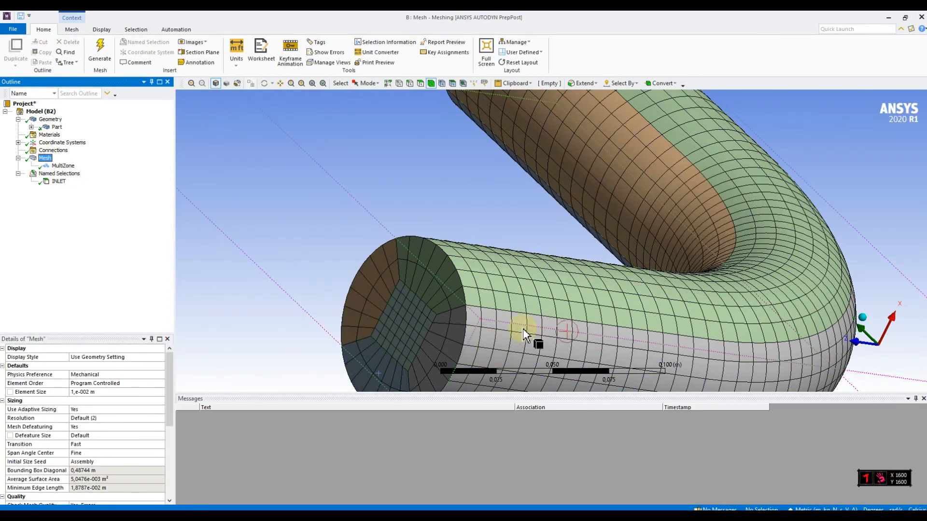
# Insert a sizing control on one radial edge joining the central square block to the outer wall on the inlet face
pyautogui.rightClick(47, 161)
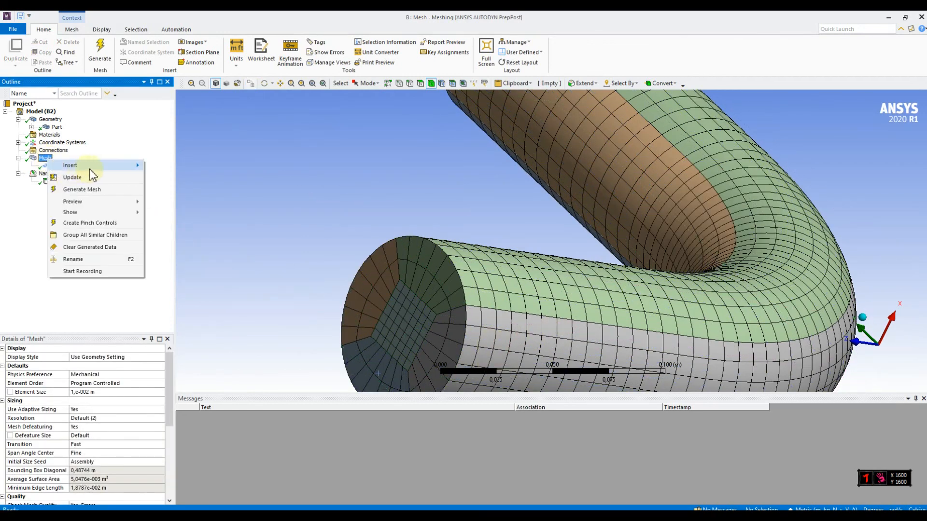
pyautogui.moveTo(88, 168)
pyautogui.click(187, 178)
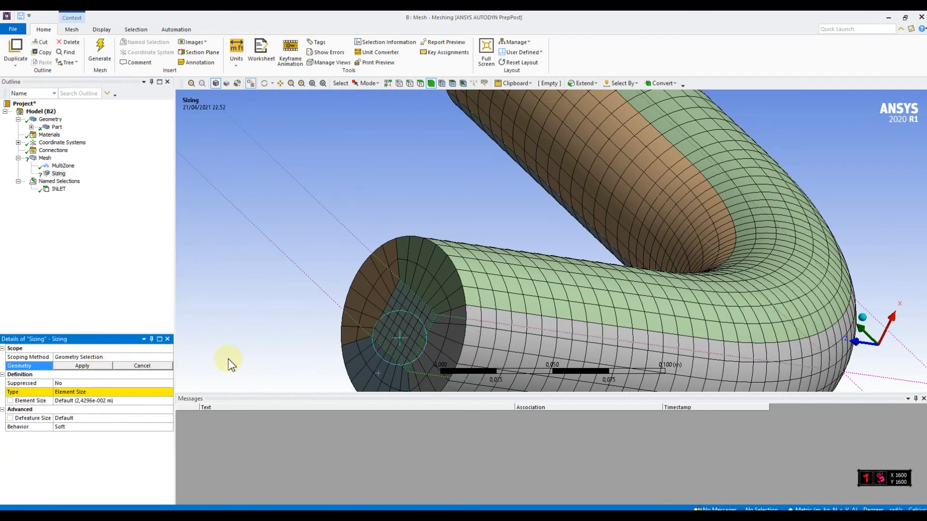
pyautogui.moveTo(450, 328); pyautogui.dragTo(390, 269, button='middle')
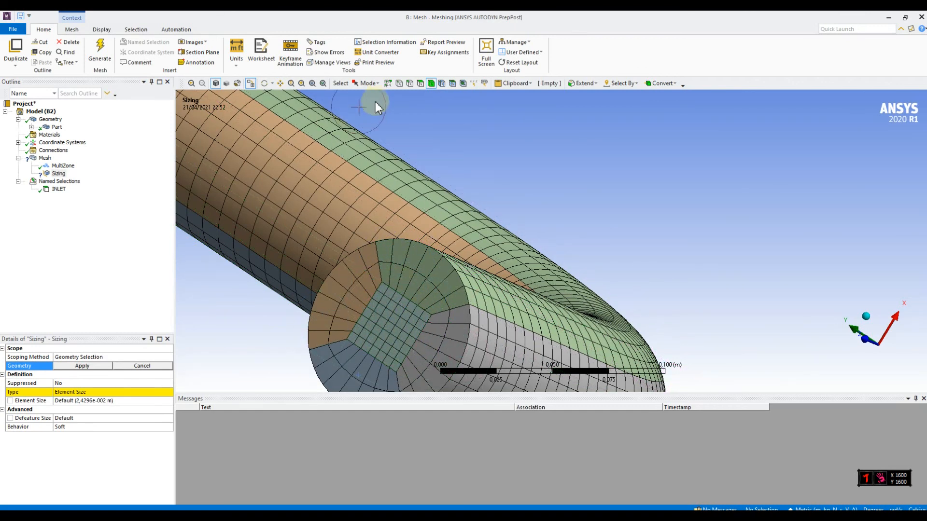
pyautogui.click(409, 84)
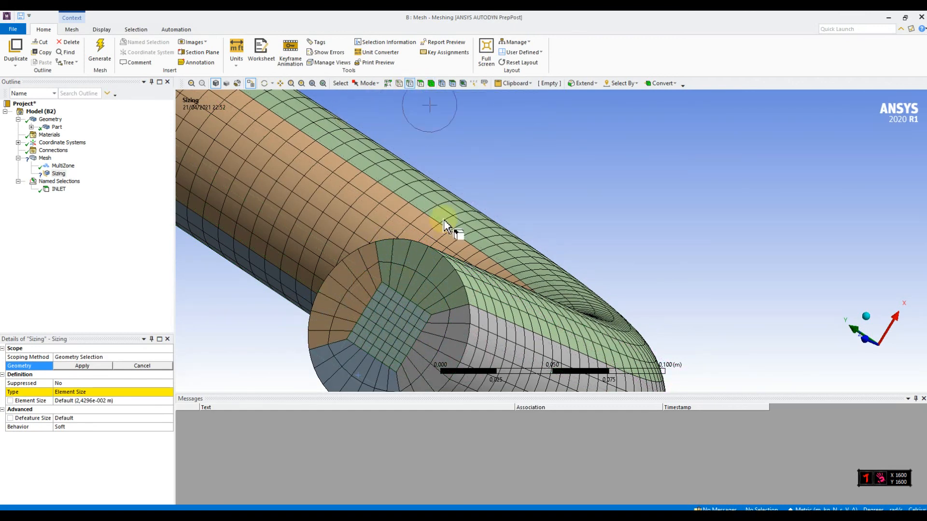
pyautogui.click(465, 318)
pyautogui.click(106, 369)
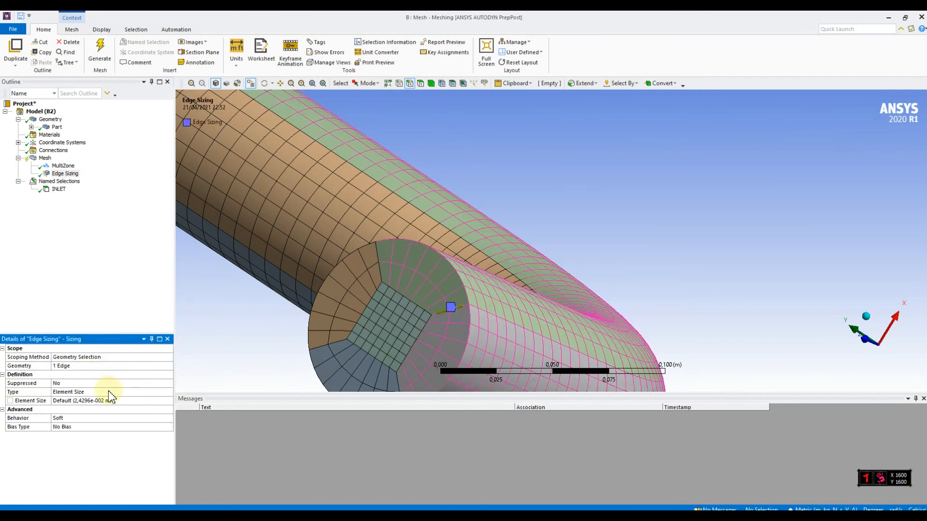
# Set the edge sizing type to Number of Divisions with 10 divisions
pyautogui.click(111, 392)
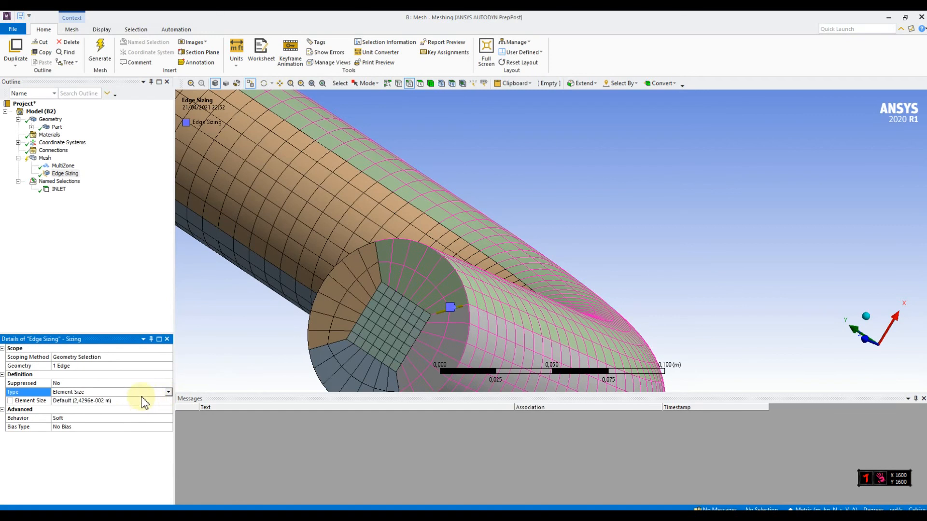
pyautogui.click(168, 392)
pyautogui.click(92, 406)
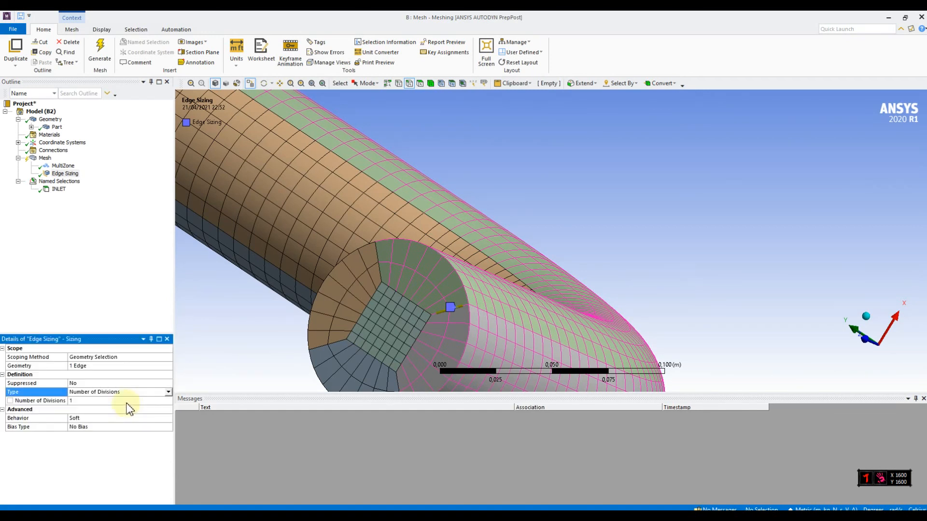
pyautogui.click(104, 402)
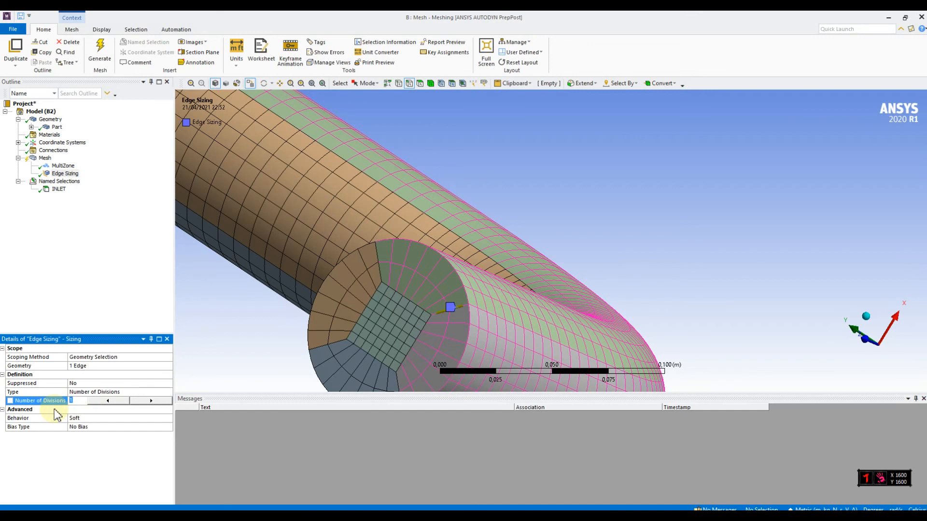
pyautogui.click(101, 493)
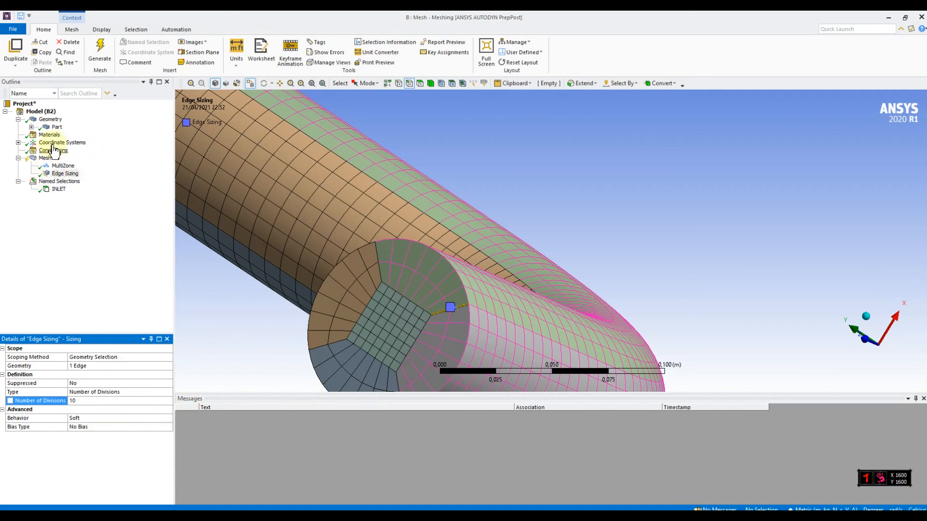
# Generate the mesh with the radial edge sizing and view it close up at the inlet face
pyautogui.click(102, 50)
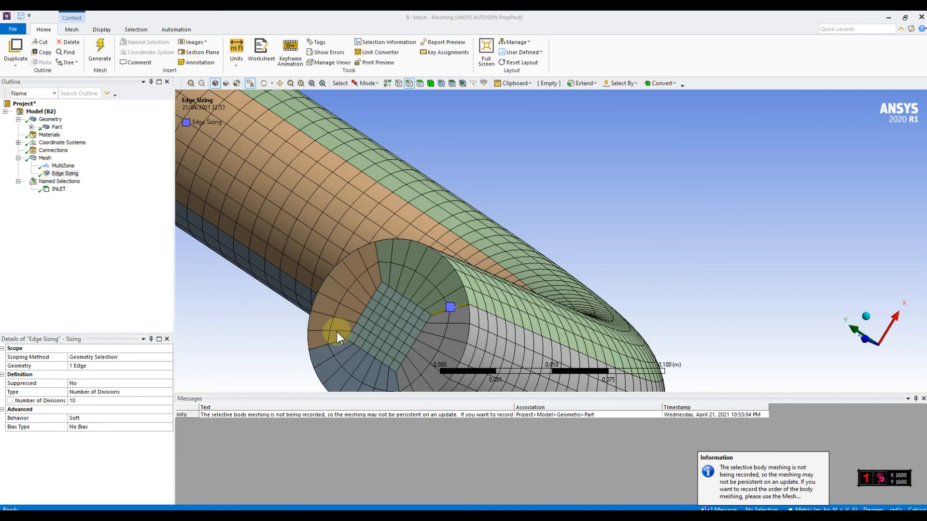
pyautogui.moveTo(492, 355)
pyautogui.mouseDown(button='middle')
pyautogui.moveTo(544, 347)
pyautogui.moveTo(554, 372)
pyautogui.moveTo(513, 379)
pyautogui.moveTo(492, 366)
pyautogui.moveTo(502, 348)
pyautogui.mouseUp(button='middle')
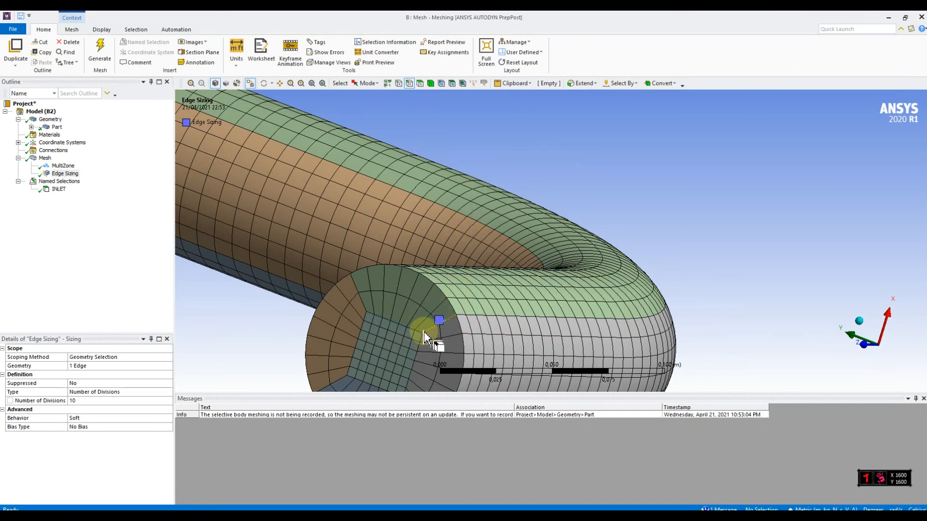
pyautogui.scroll(3, 425, 337)
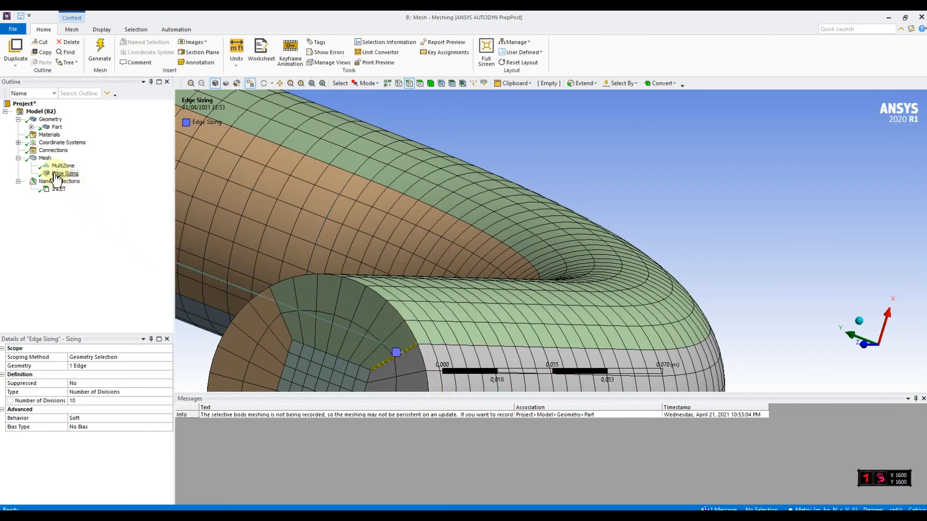
# Insert a second mesh sizing control and select the four outer arc edges of the inlet face for it
pyautogui.rightClick(44, 159)
pyautogui.moveTo(96, 167)
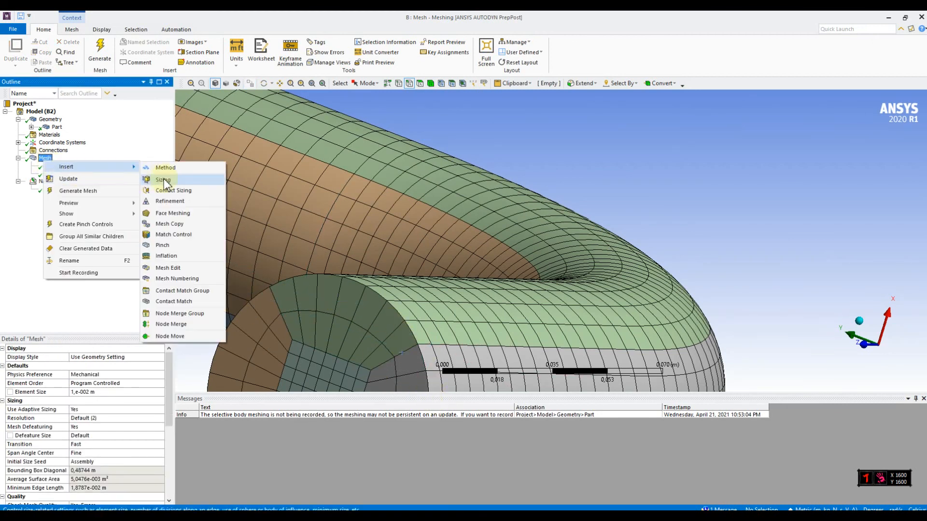
pyautogui.click(164, 180)
pyautogui.click(410, 84)
pyautogui.scroll(-3, 414, 292)
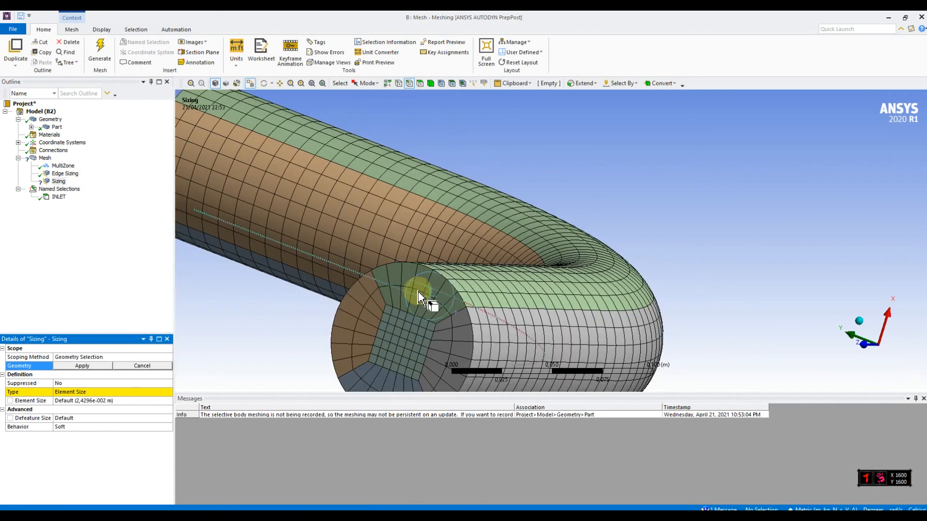
pyautogui.click(453, 287)
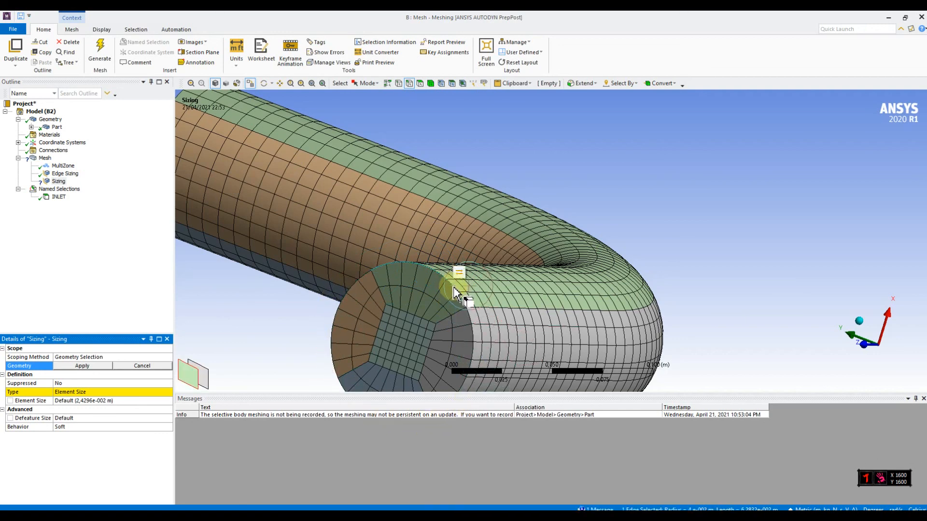
pyautogui.keyDown('ctrl'); pyautogui.click(357, 281); pyautogui.keyUp('ctrl')
pyautogui.scroll(1, 393, 385)
pyautogui.scroll(-2, 394, 385)
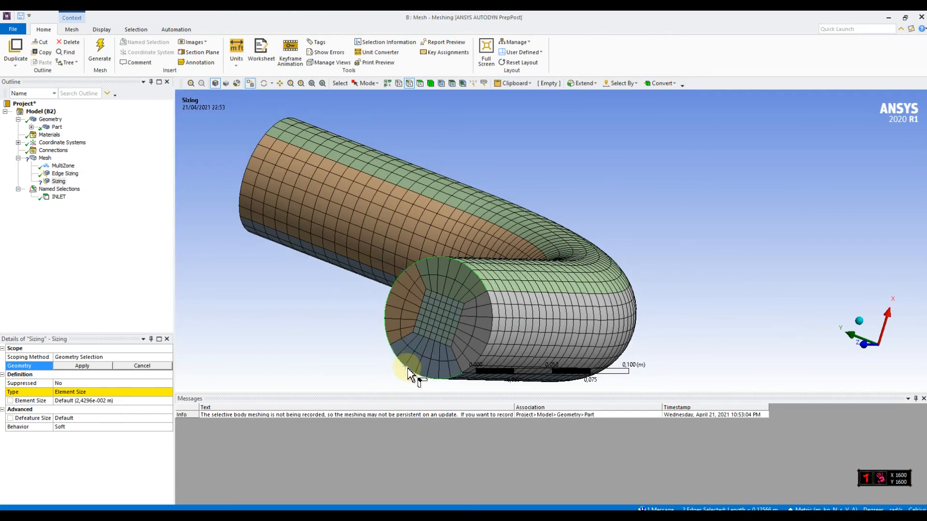
pyautogui.keyDown('ctrl'); pyautogui.click(488, 363); pyautogui.keyUp('ctrl')
pyautogui.keyDown('ctrl'); pyautogui.click(464, 351); pyautogui.keyUp('ctrl')
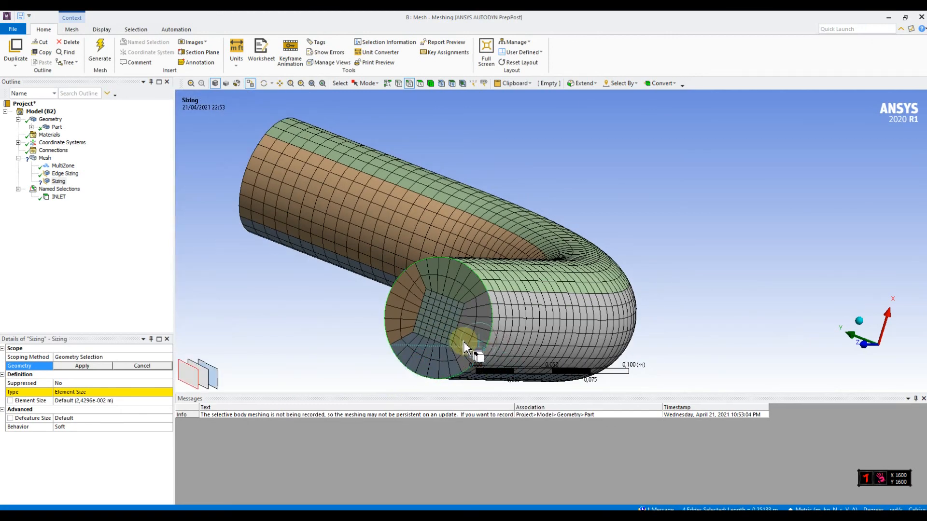
# Add the four edges of the central square on the inlet face and scope the sizing to all eight edges
pyautogui.keyDown('ctrl'); pyautogui.click(438, 350); pyautogui.keyUp('ctrl')
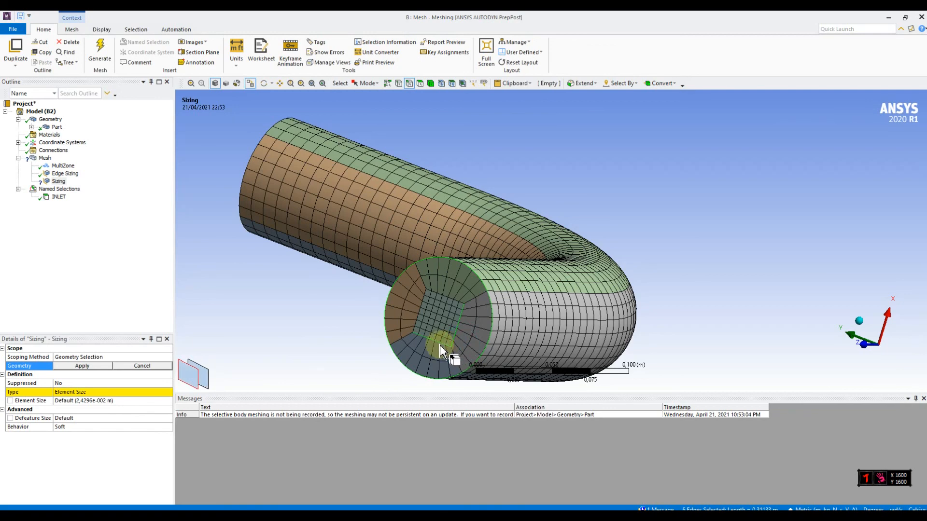
pyautogui.keyDown('ctrl'); pyautogui.click(419, 328); pyautogui.keyUp('ctrl')
pyautogui.keyDown('ctrl'); pyautogui.click(436, 292); pyautogui.keyUp('ctrl')
pyautogui.keyDown('ctrl'); pyautogui.click(455, 300); pyautogui.keyUp('ctrl')
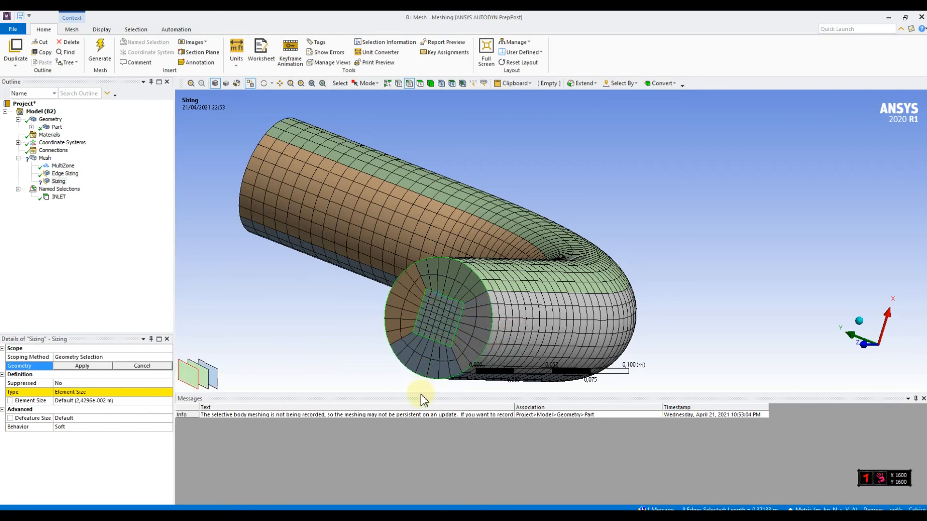
pyautogui.click(86, 366)
# Set the eight-edge sizing to Number of Divisions with 8 divisions and generate the mesh
pyautogui.click(111, 392)
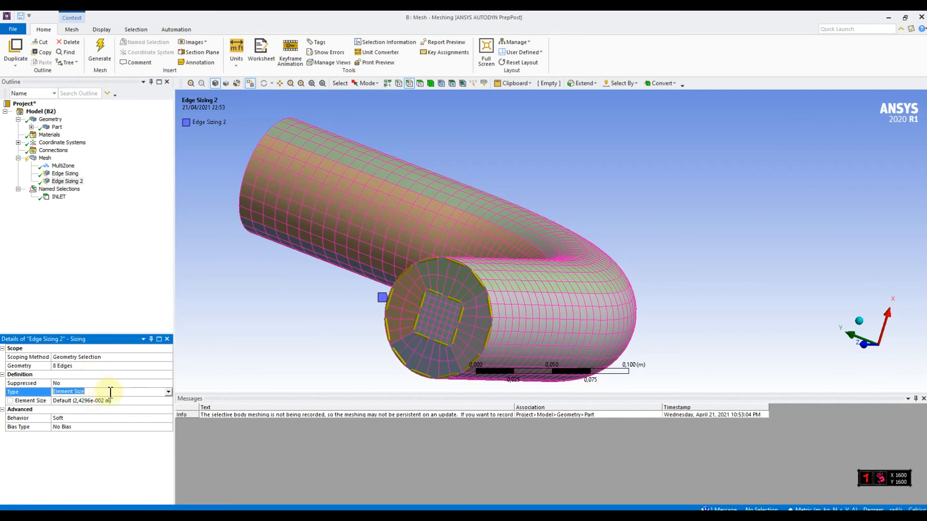
pyautogui.click(169, 392)
pyautogui.click(110, 413)
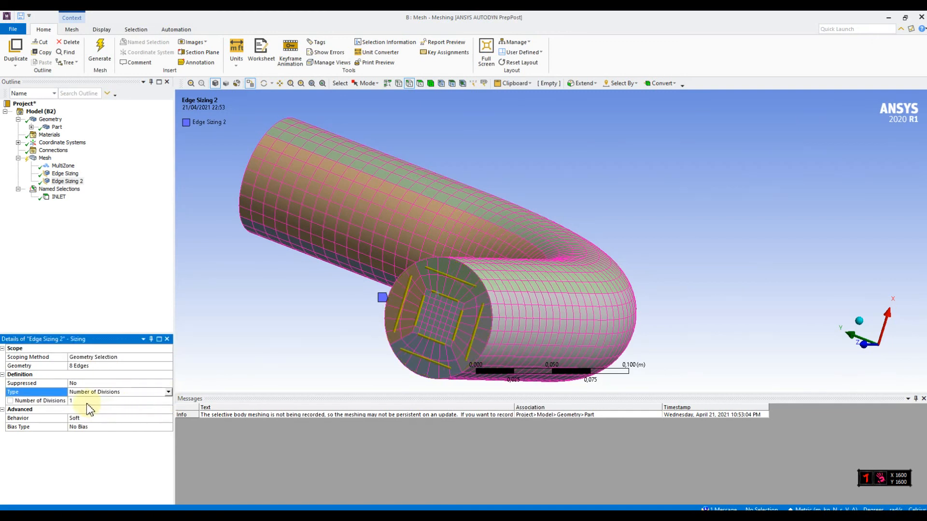
pyautogui.click(89, 402)
pyautogui.click(156, 403)
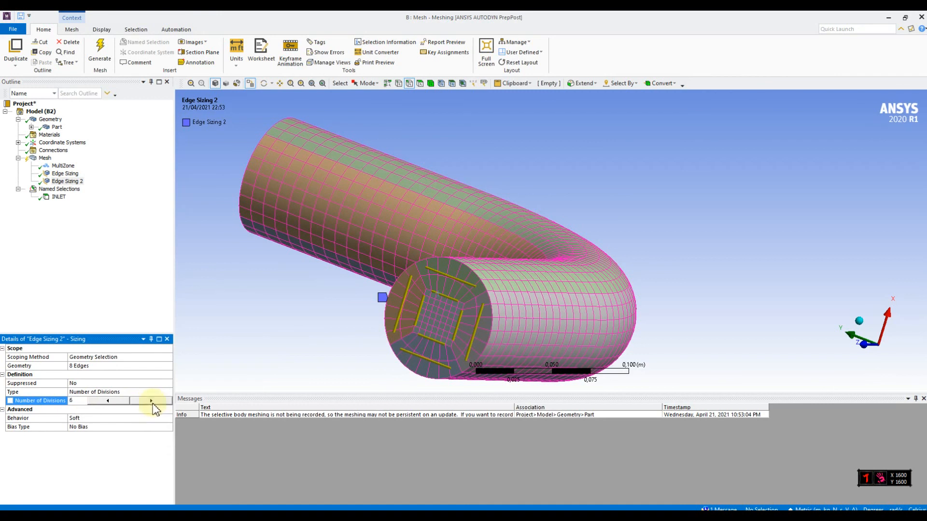
pyautogui.click(152, 404)
pyautogui.click(129, 451)
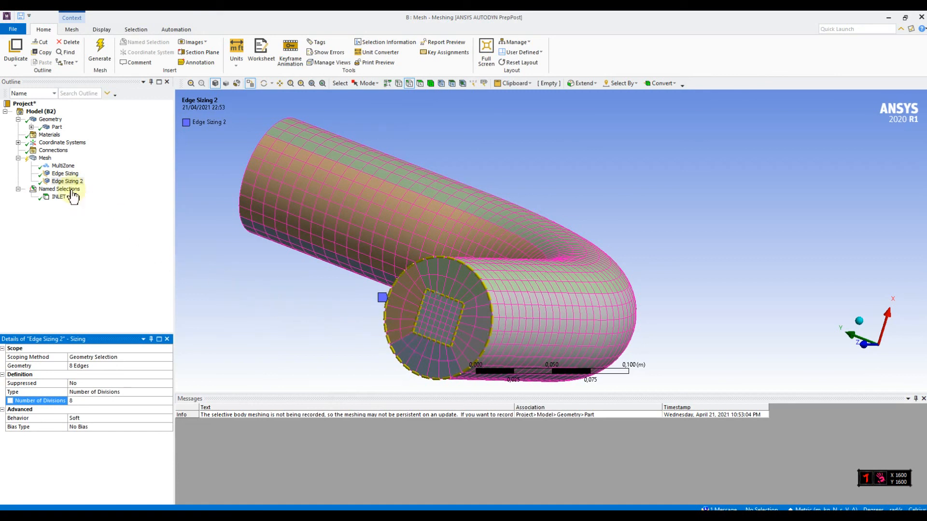
pyautogui.click(99, 52)
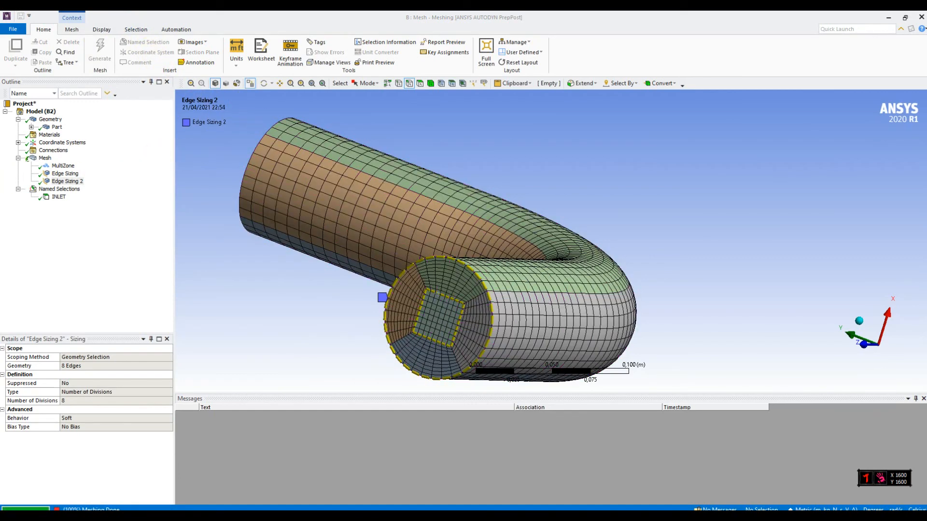
pyautogui.moveTo(509, 339); pyautogui.dragTo(441, 354, button='middle')
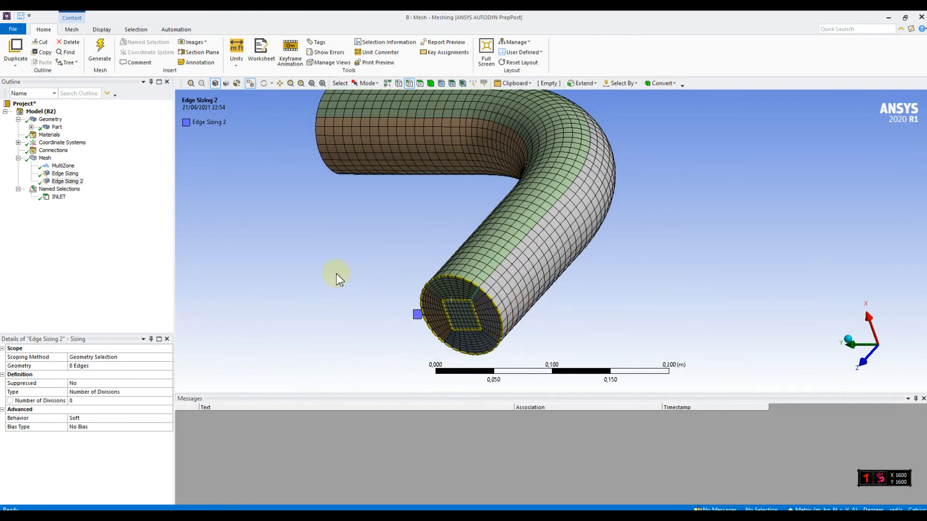
# Set the global mesh element size to 0.005 m and the smoothing to Medium
pyautogui.click(43, 159)
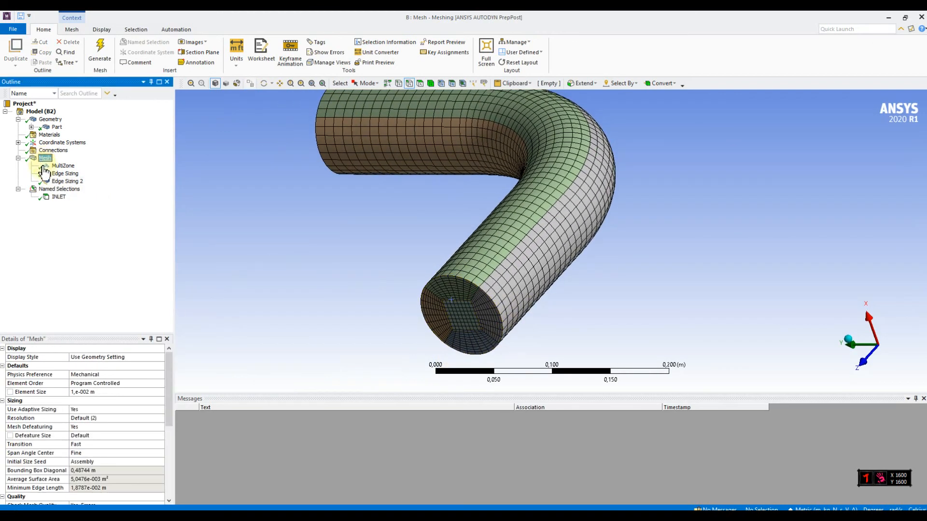
pyautogui.click(95, 392)
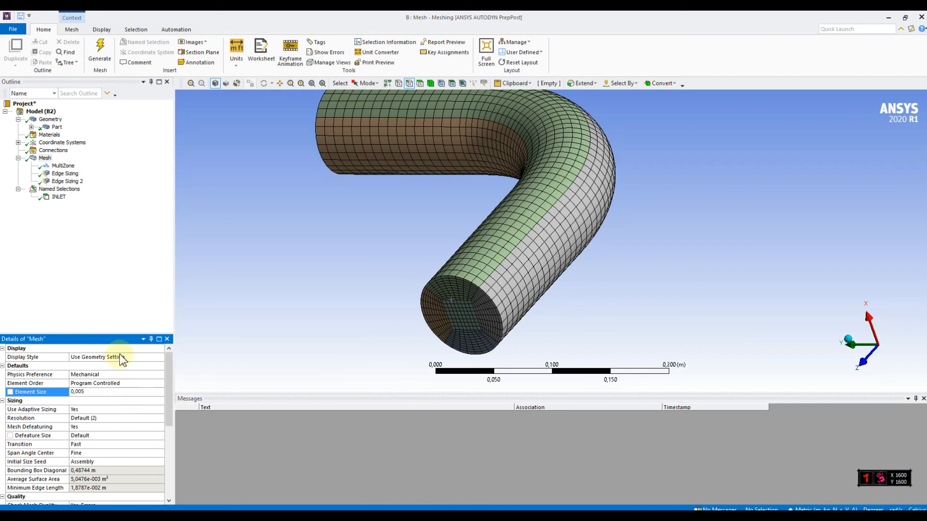
pyautogui.scroll(-2, 100, 414)
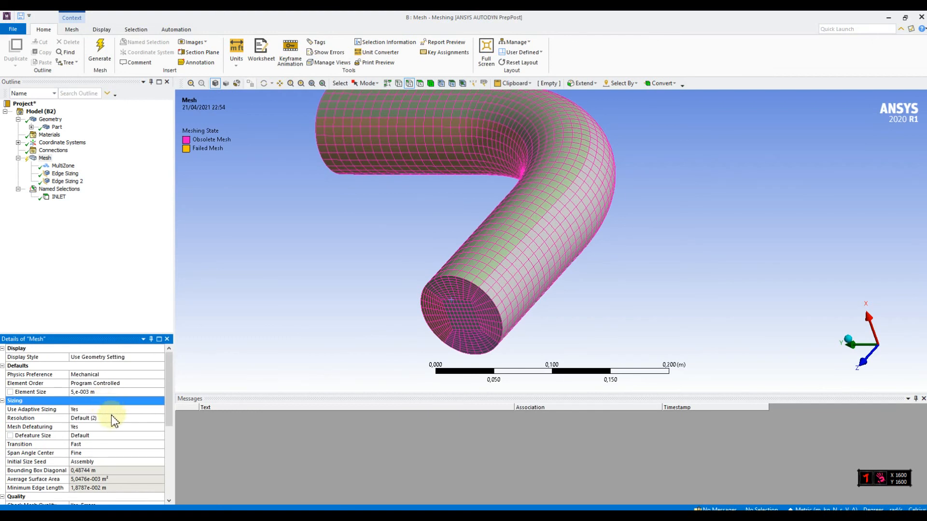
pyautogui.scroll(-3, 111, 421)
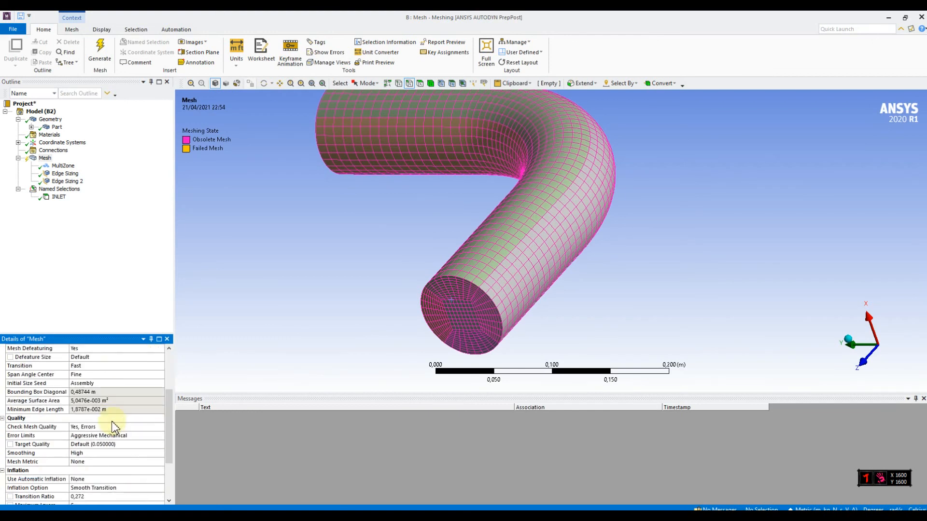
pyautogui.scroll(-2, 111, 421)
pyautogui.click(146, 401)
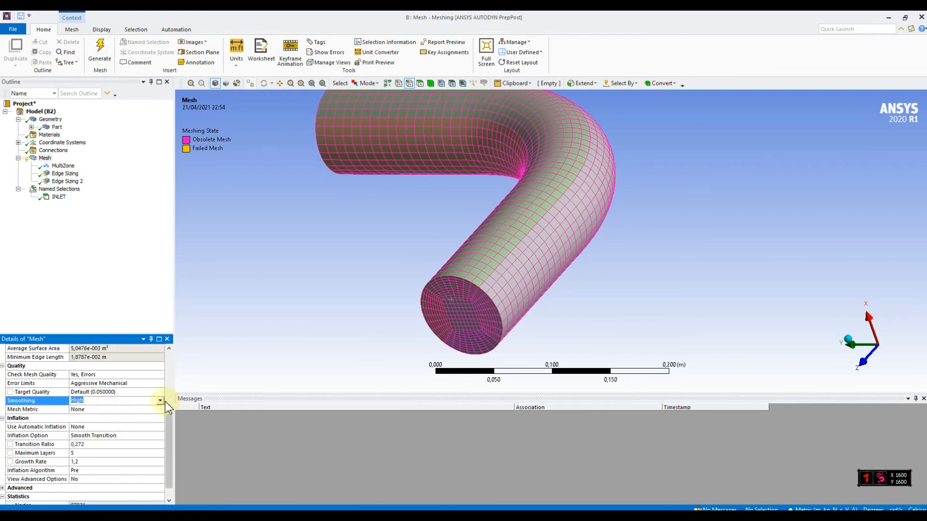
pyautogui.click(160, 400)
pyautogui.click(104, 418)
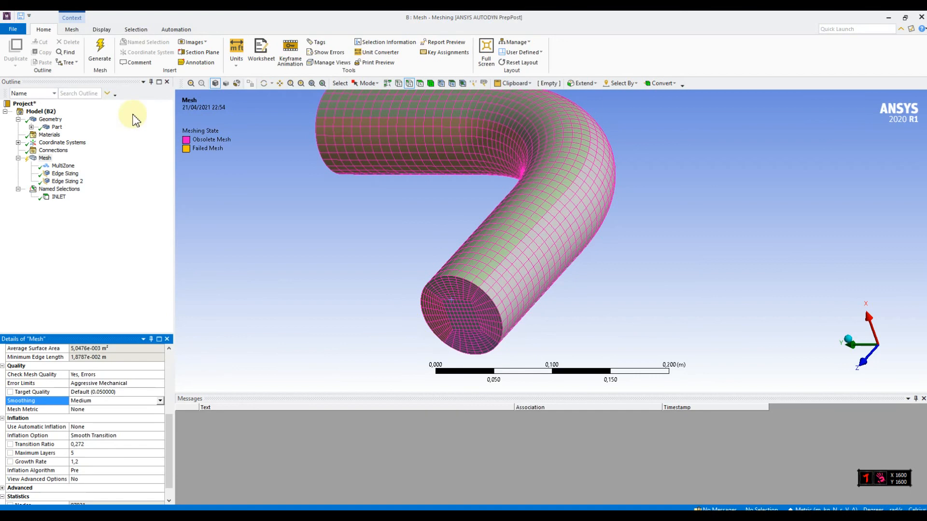
# Regenerate the mesh and examine the whole bent pipe from several sides, including both ends
pyautogui.click(99, 53)
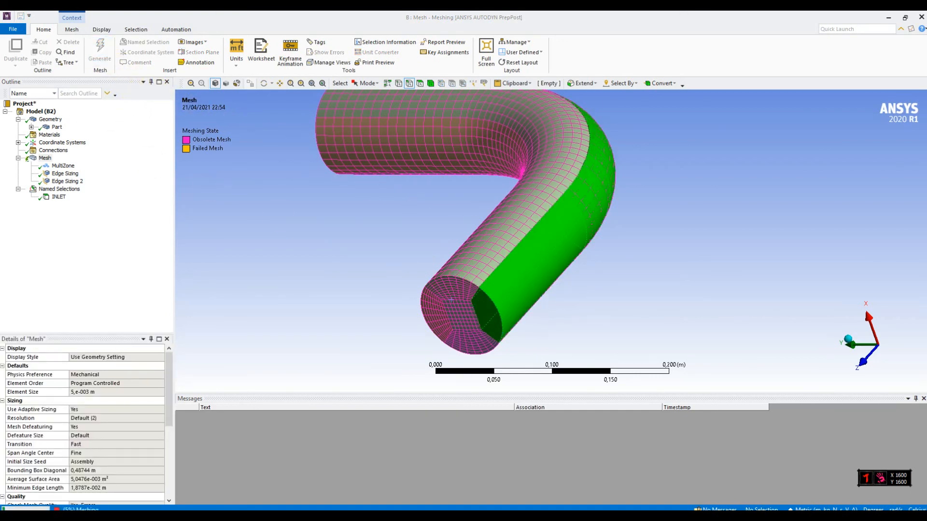
pyautogui.moveTo(449, 283); pyautogui.dragTo(495, 320, button='middle')
pyautogui.scroll(-5, 497, 317)
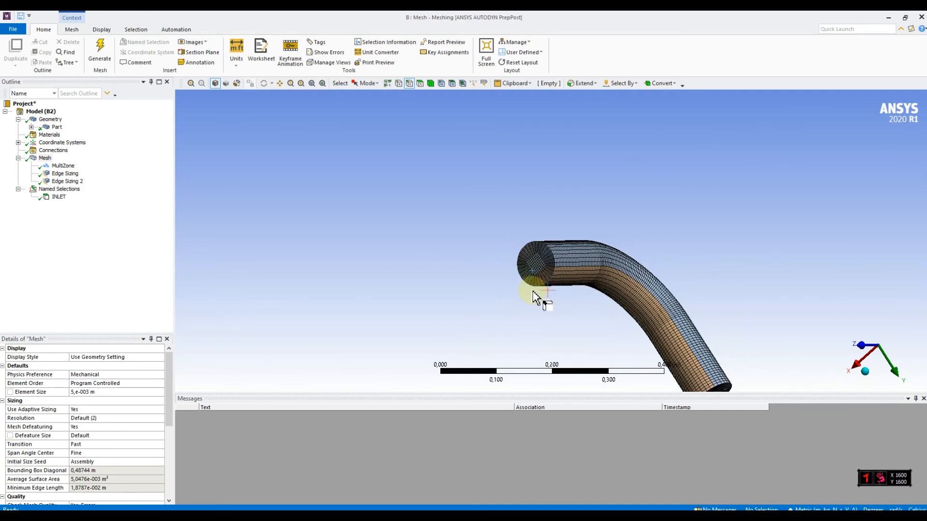
pyautogui.scroll(1, 528, 297)
pyautogui.moveTo(526, 300); pyautogui.dragTo(575, 305, button='middle')
pyautogui.scroll(-4, 565, 309)
pyautogui.scroll(-2, 570, 318)
pyautogui.moveTo(606, 341); pyautogui.dragTo(647, 352, button='middle')
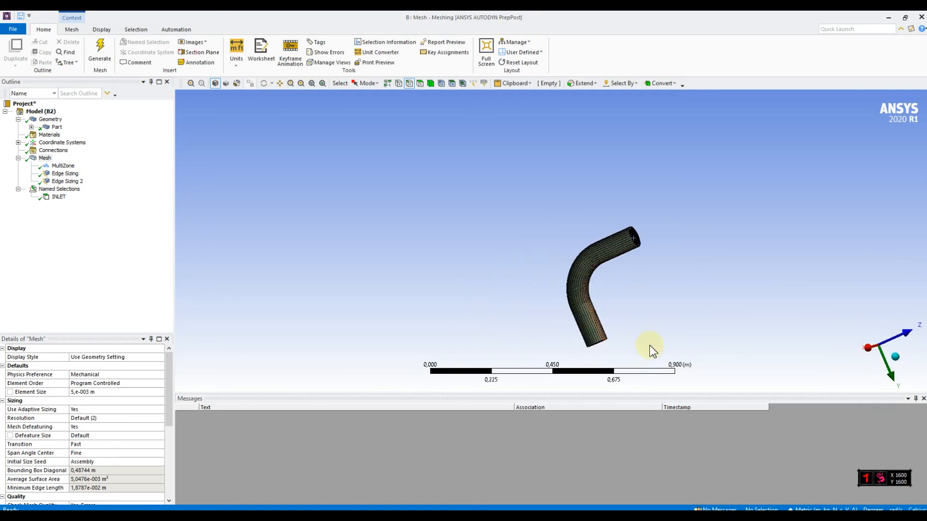
pyautogui.moveTo(623, 308); pyautogui.dragTo(535, 327, button='middle')
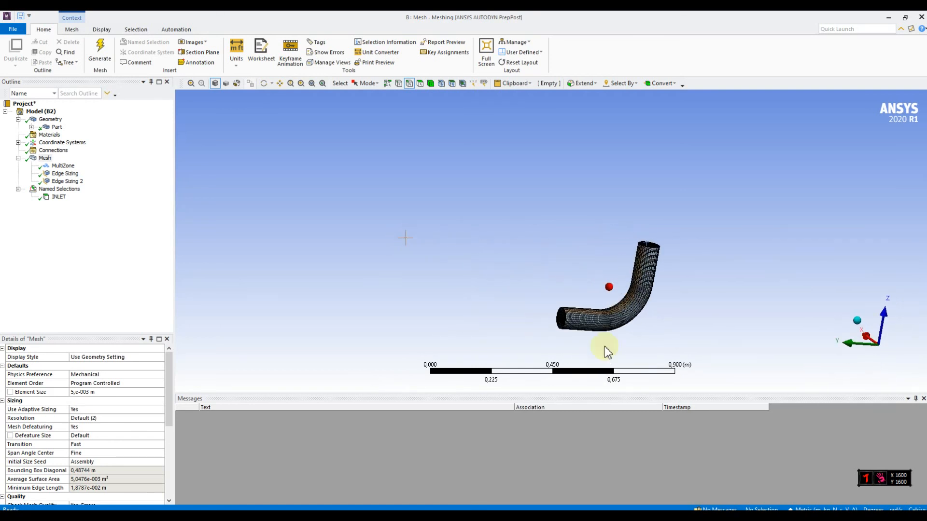
pyautogui.scroll(2, 655, 354)
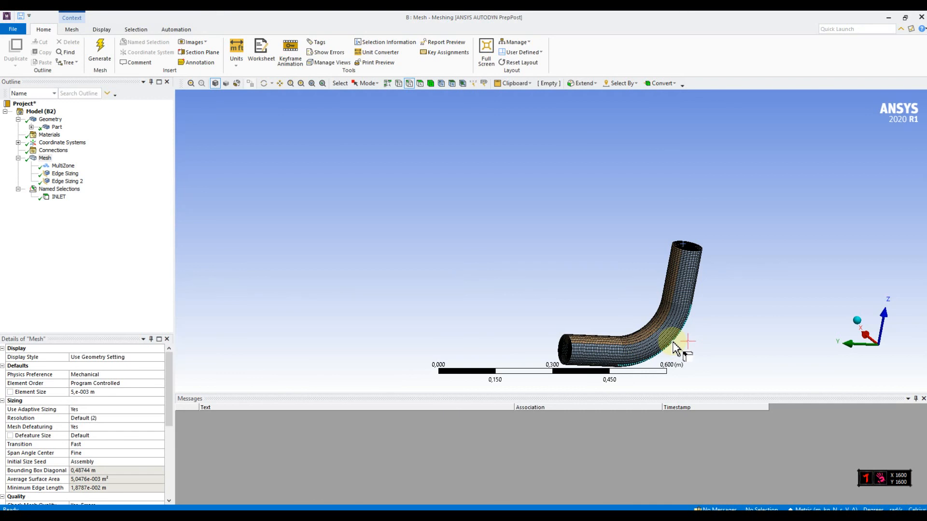
pyautogui.moveTo(647, 331); pyautogui.dragTo(575, 331, button='middle')
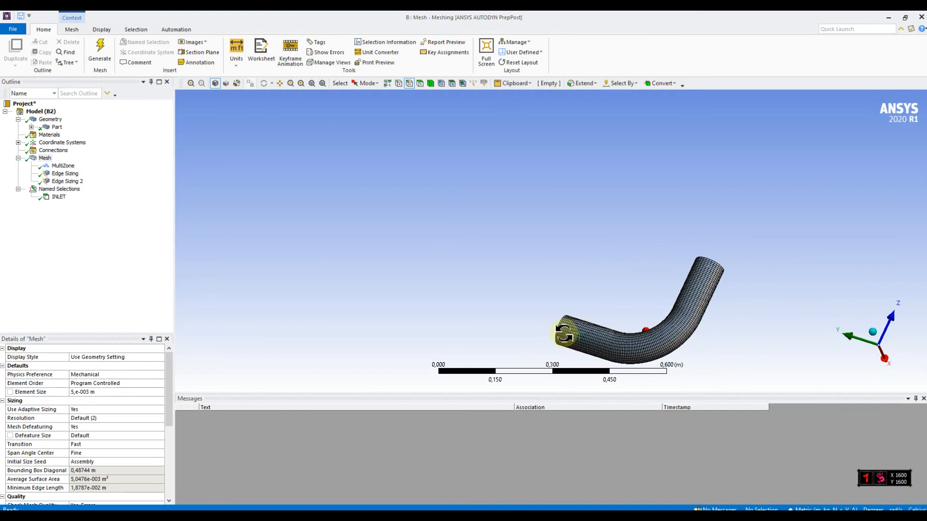